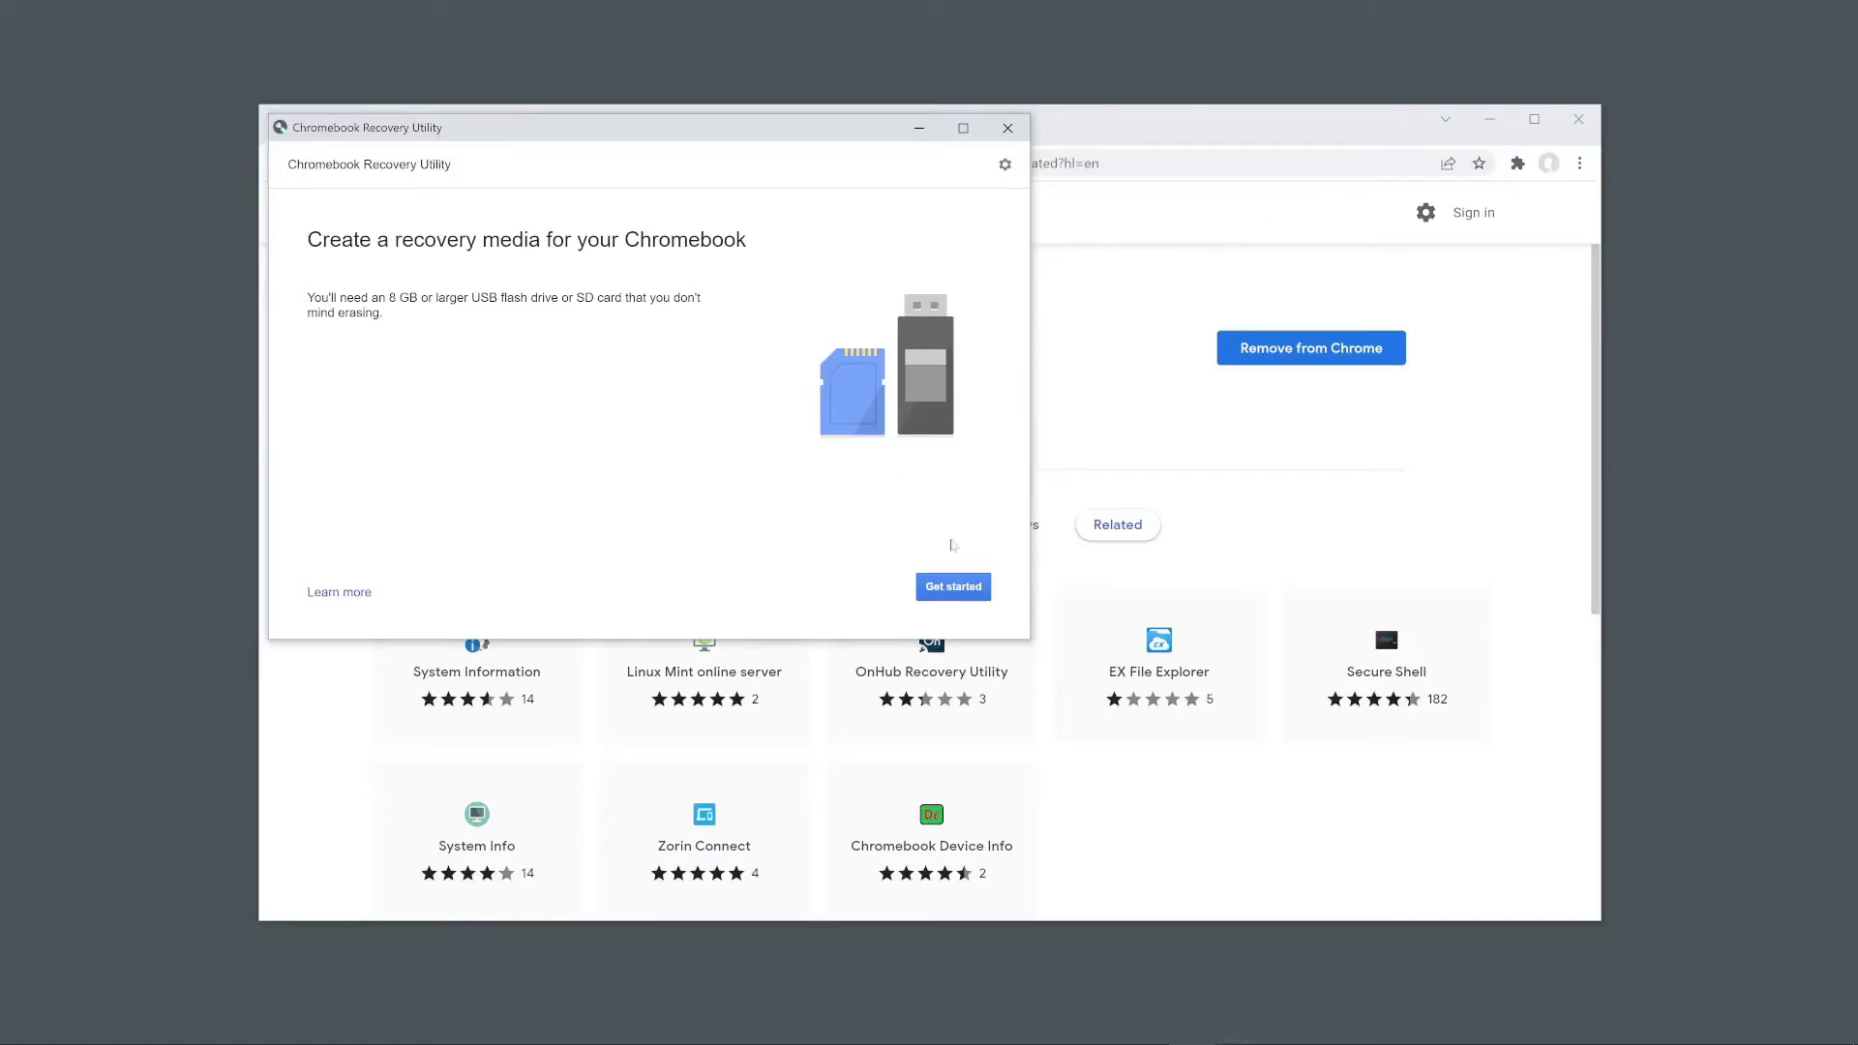
Start recovery media creation and select Google Chrome OS Flex with product Chrome OS Flex (Developer-Unstable)
left_click(1492, 119)
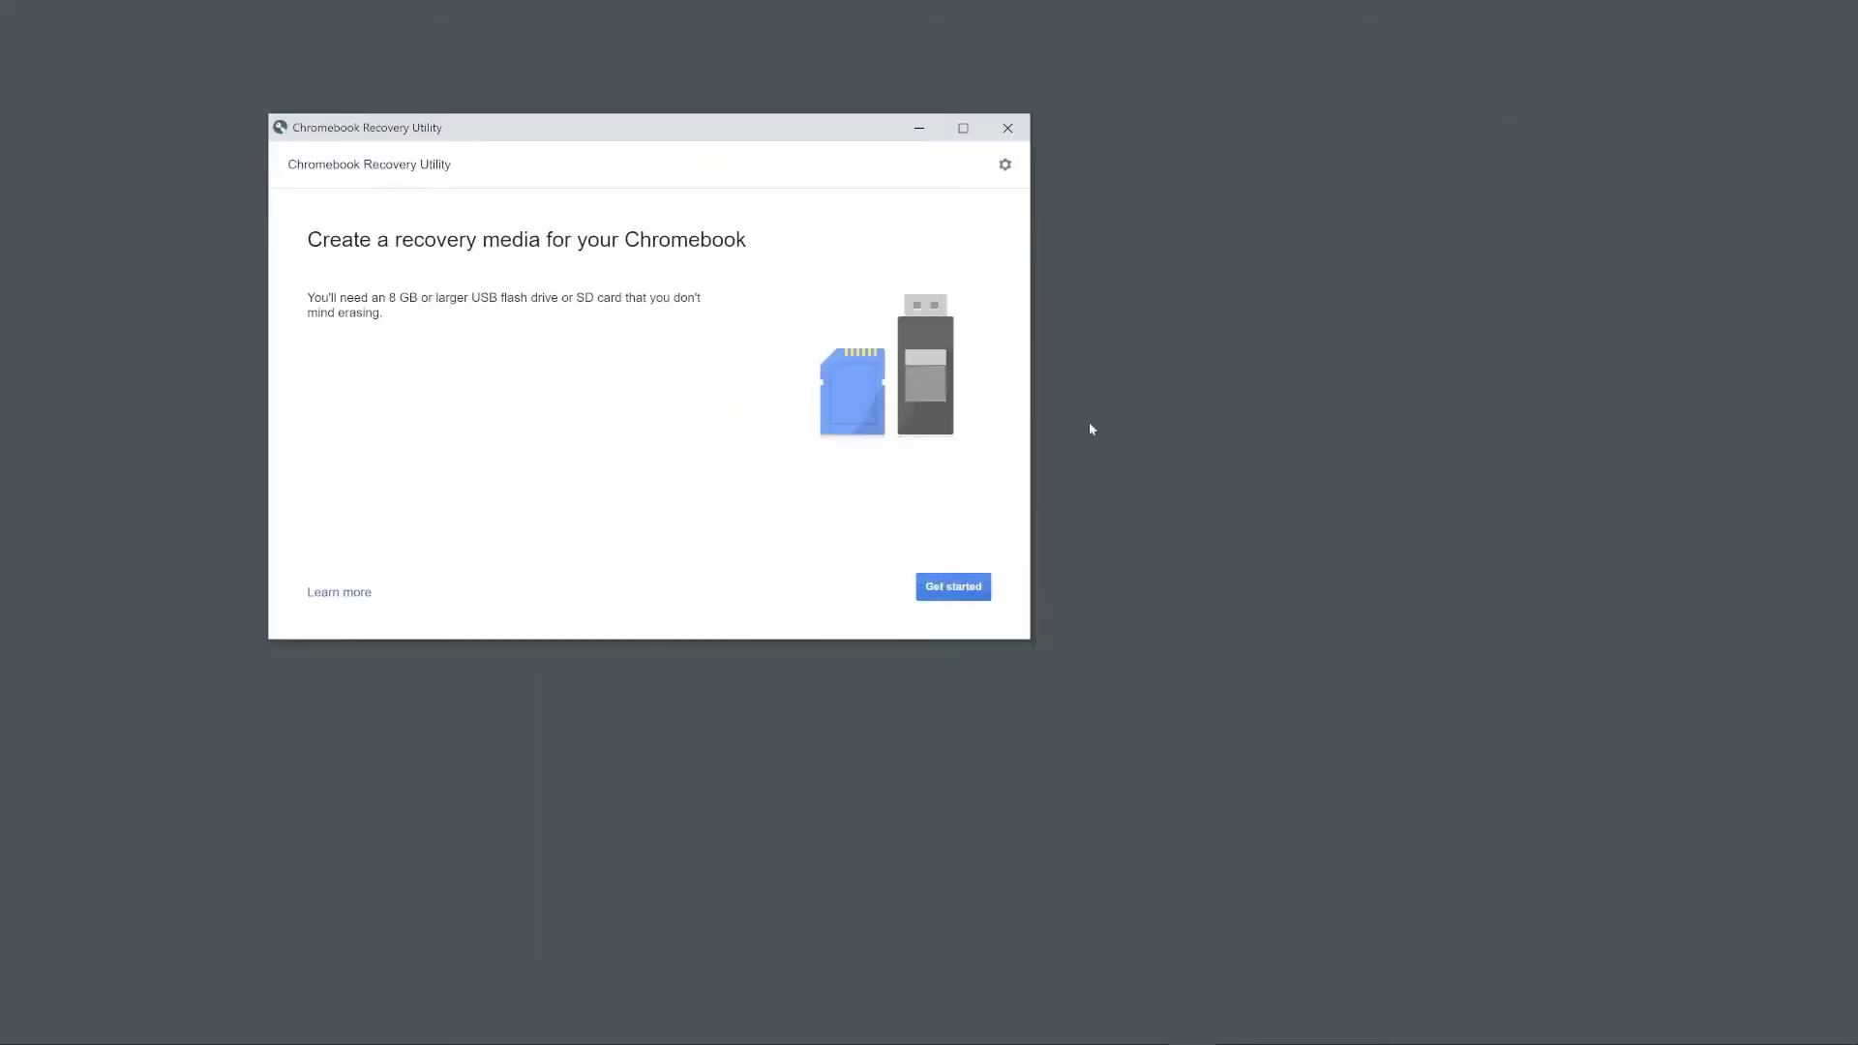
left_click(973, 590)
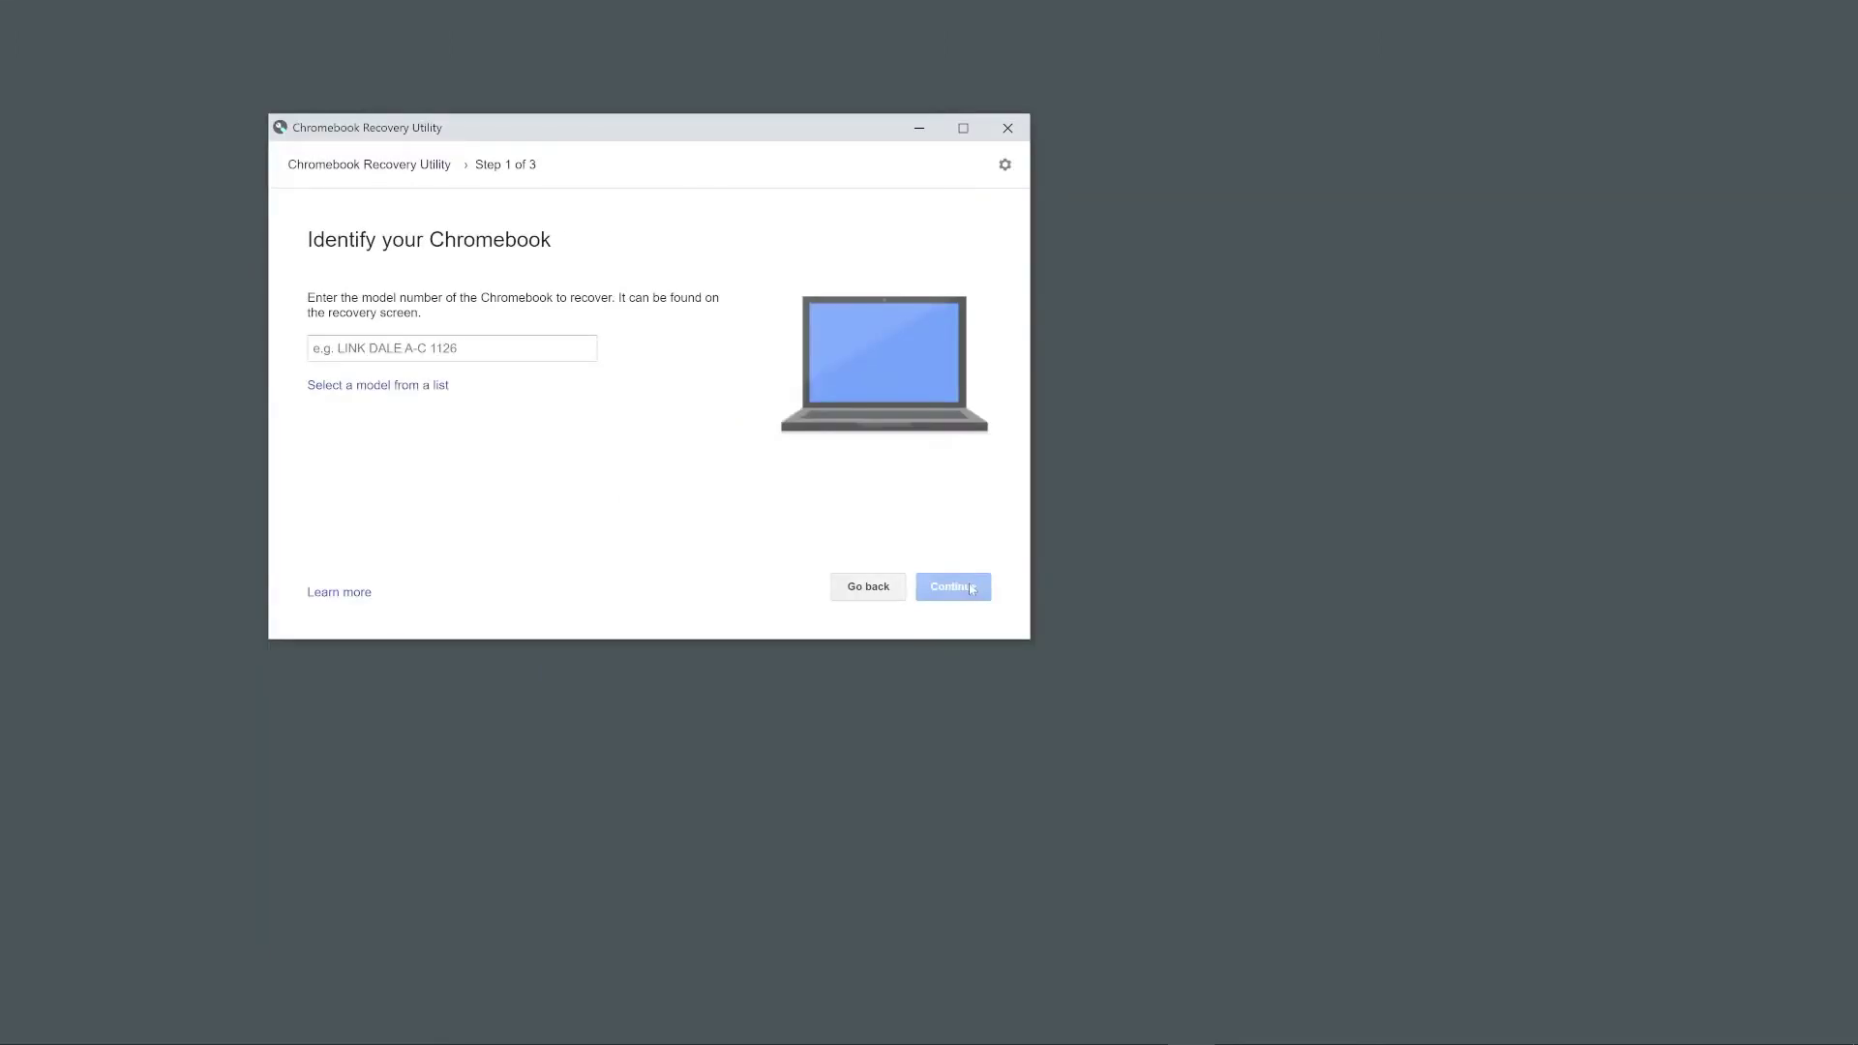
left_click(412, 387)
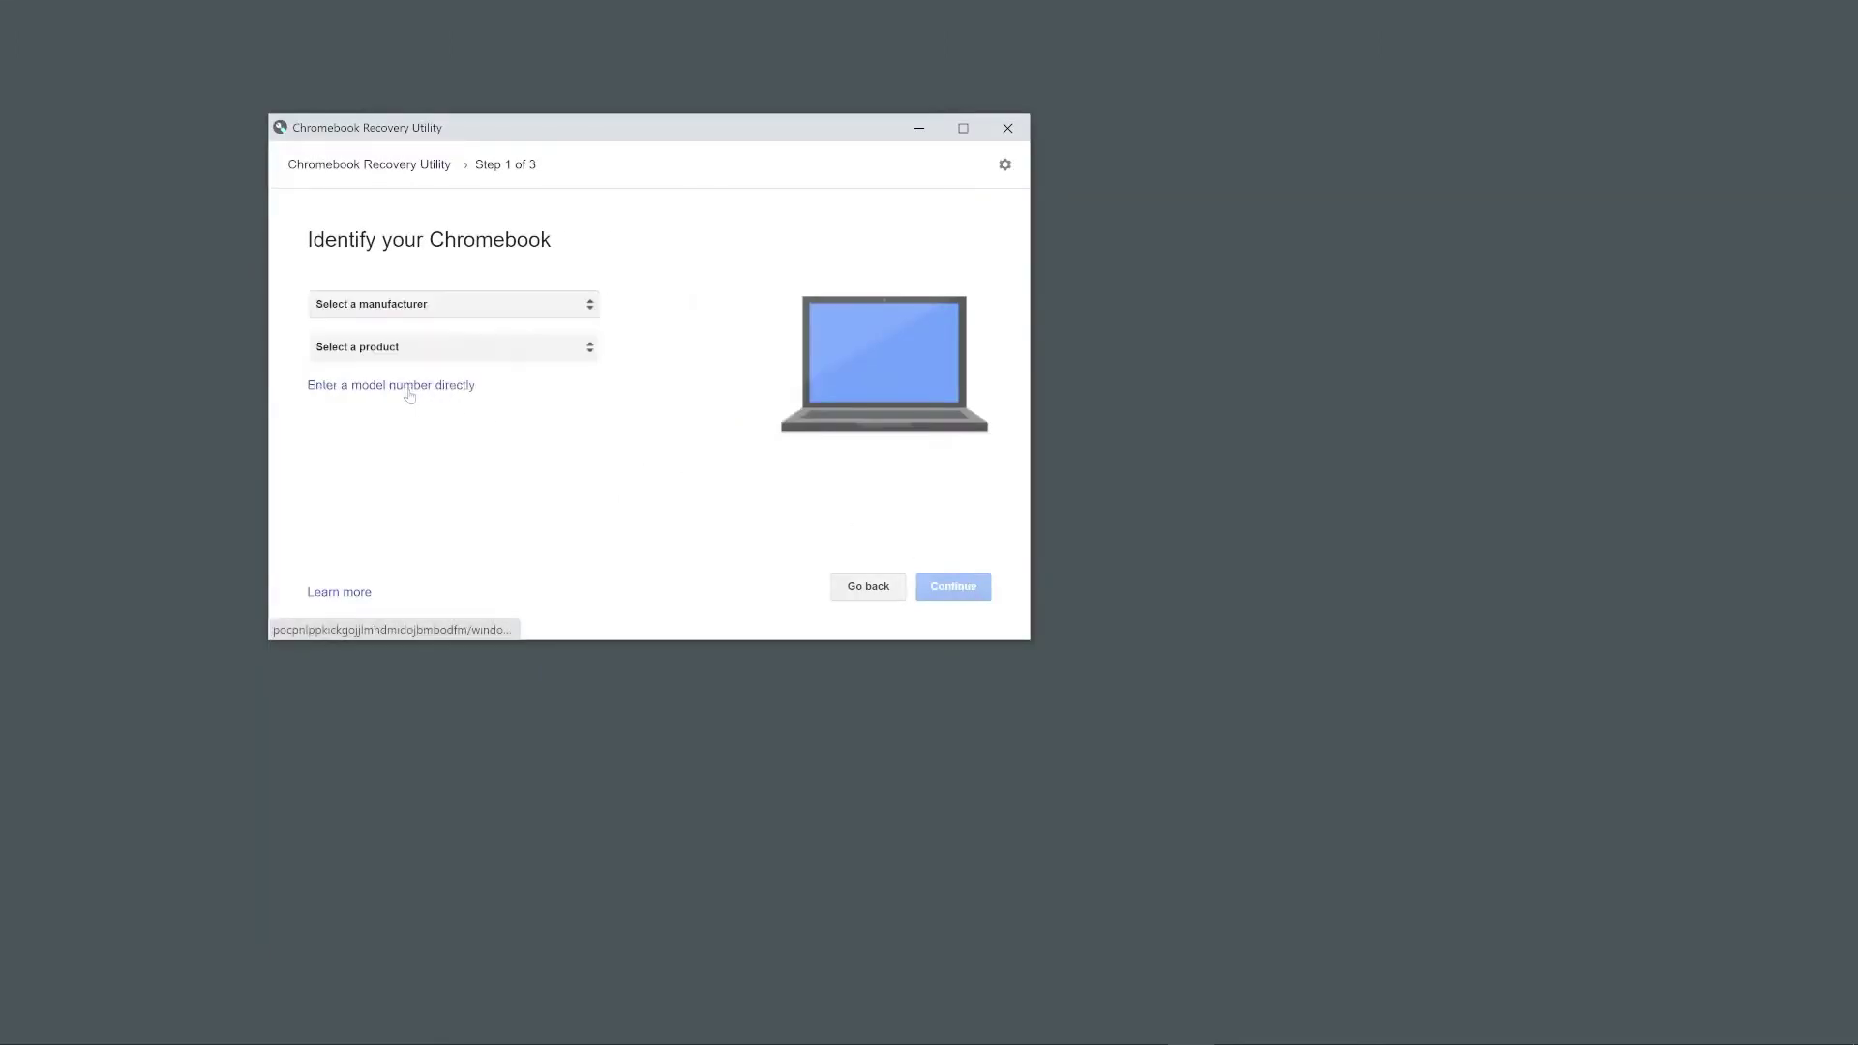
left_click(412, 308)
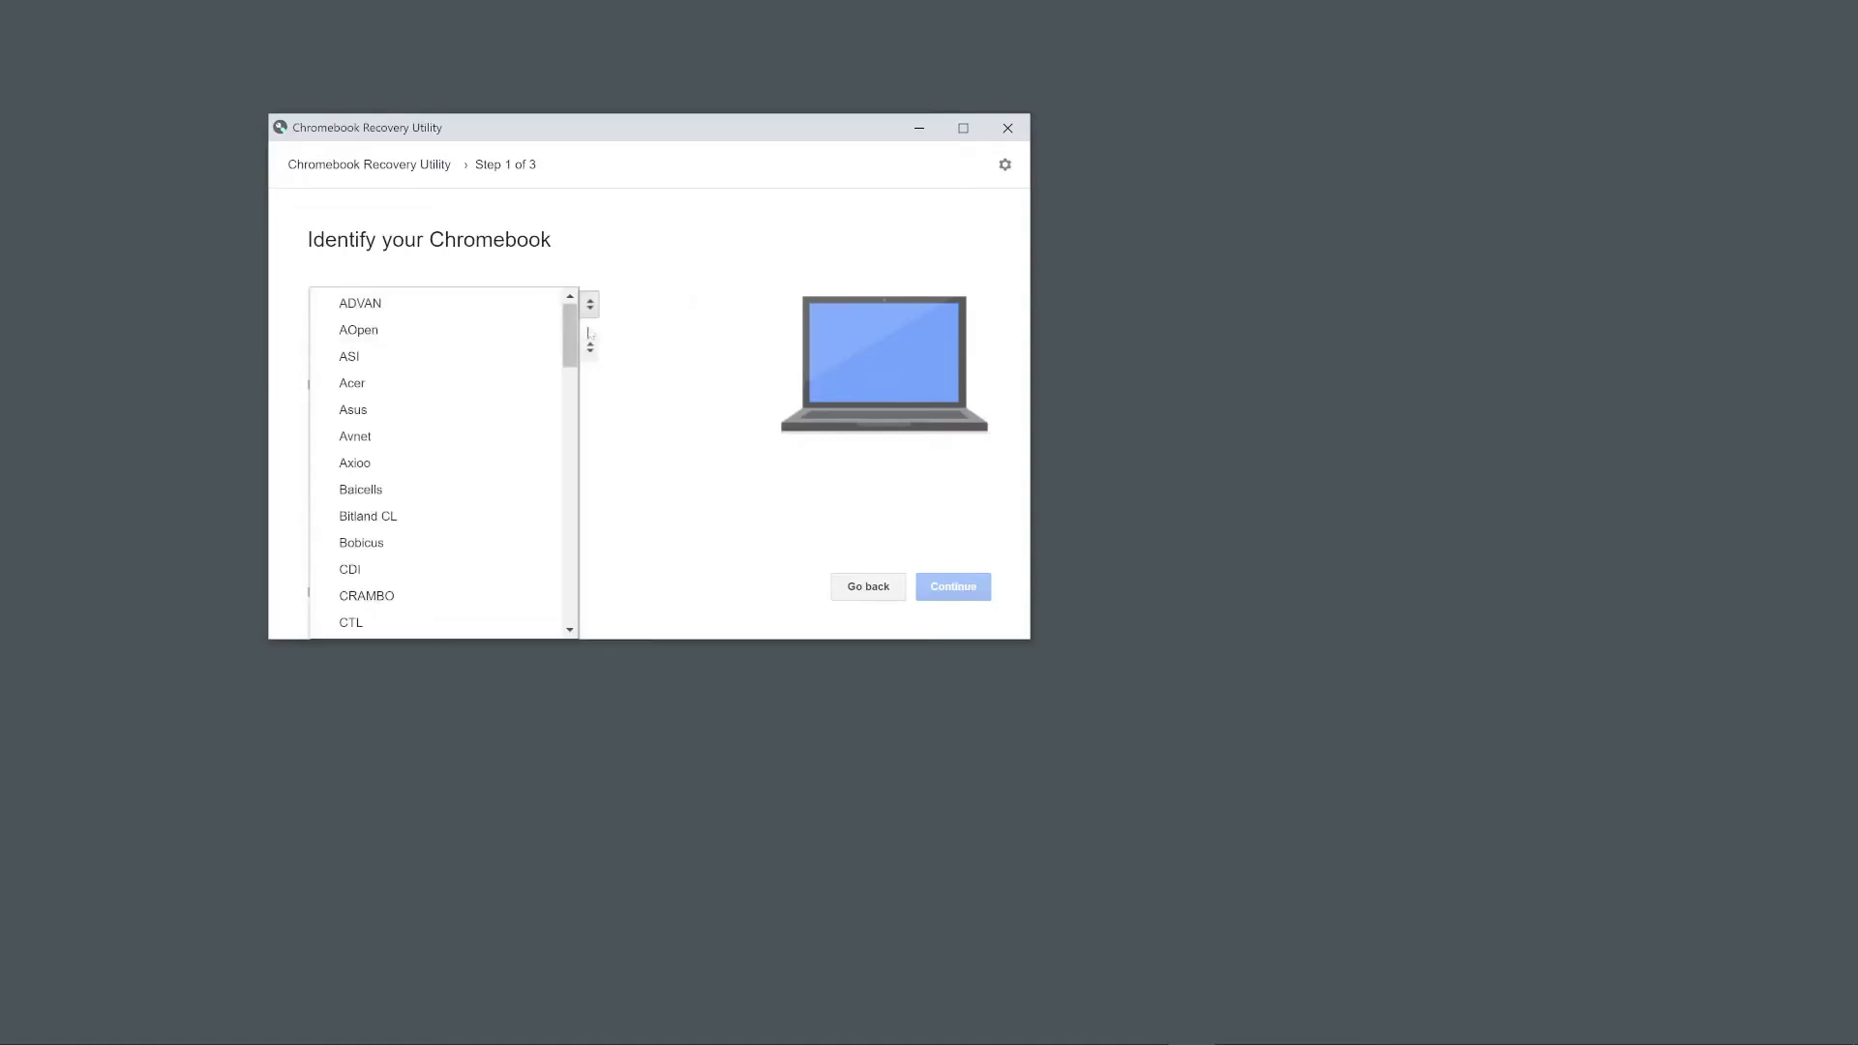
left_click_drag(570, 337, 565, 422)
left_click(487, 405)
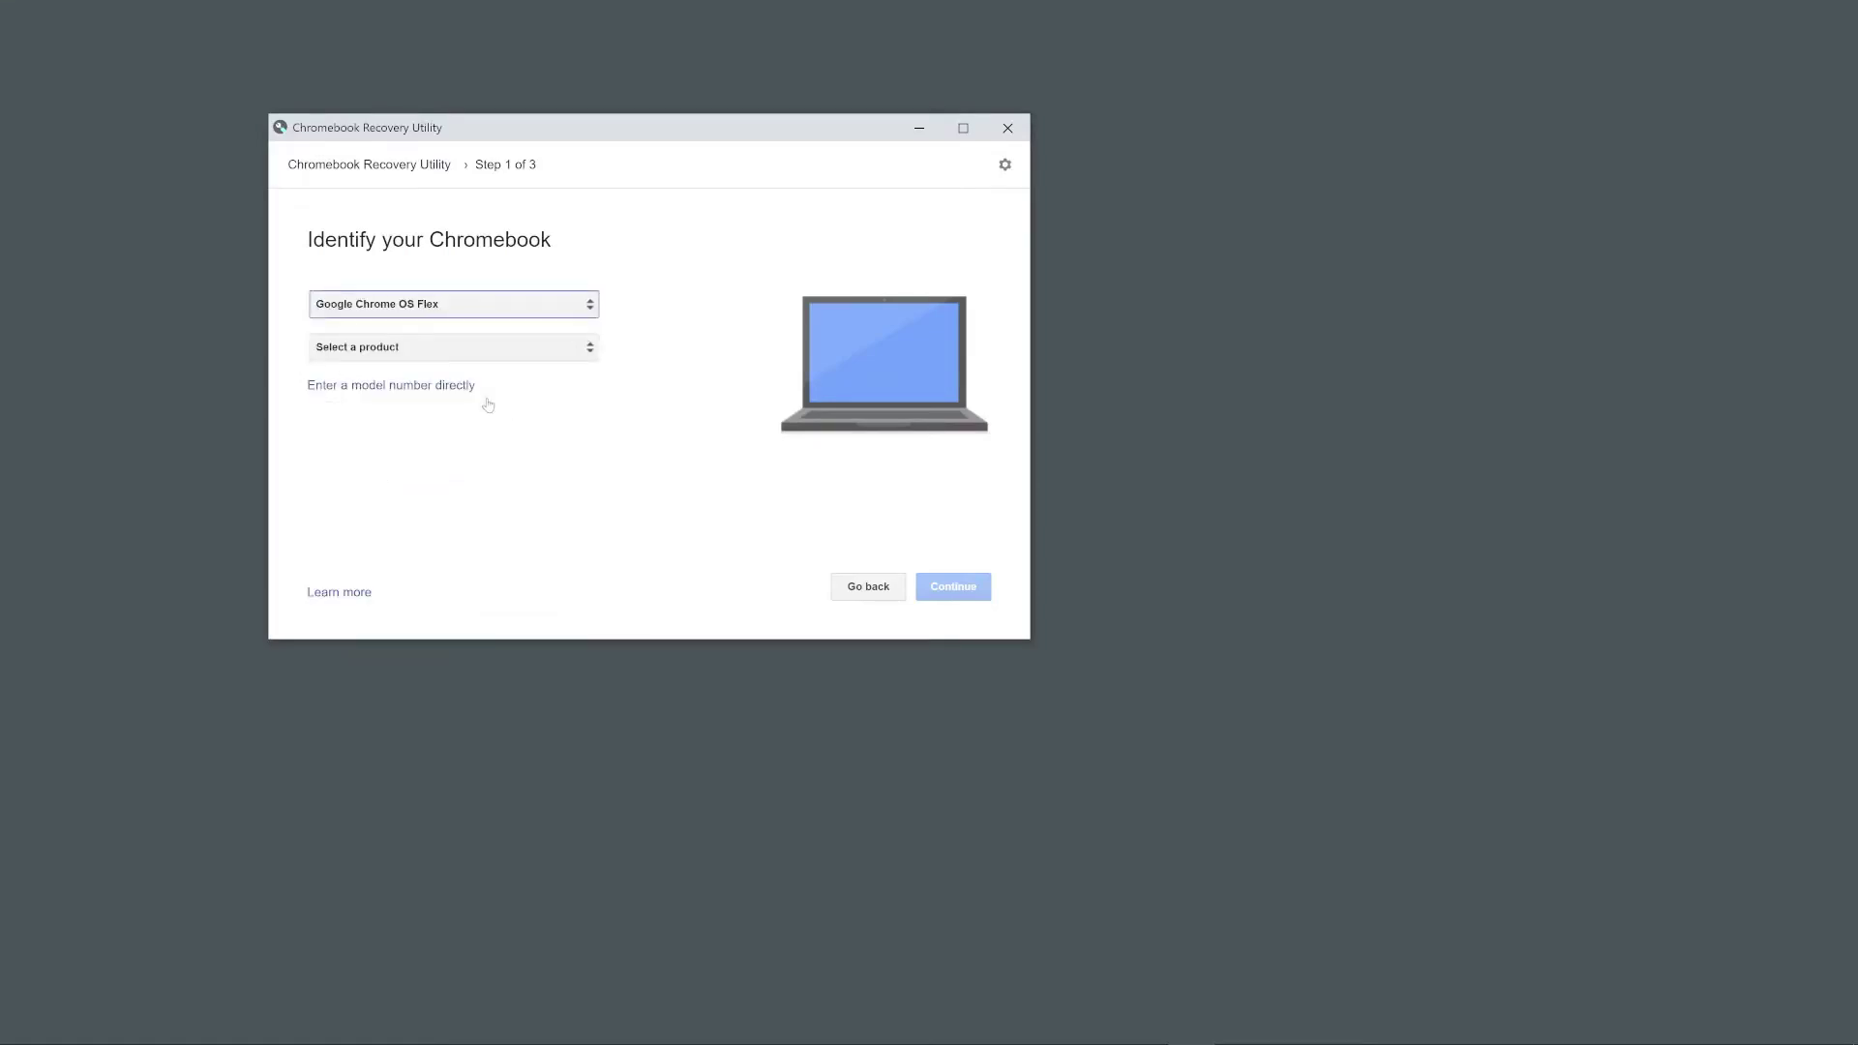
left_click(431, 353)
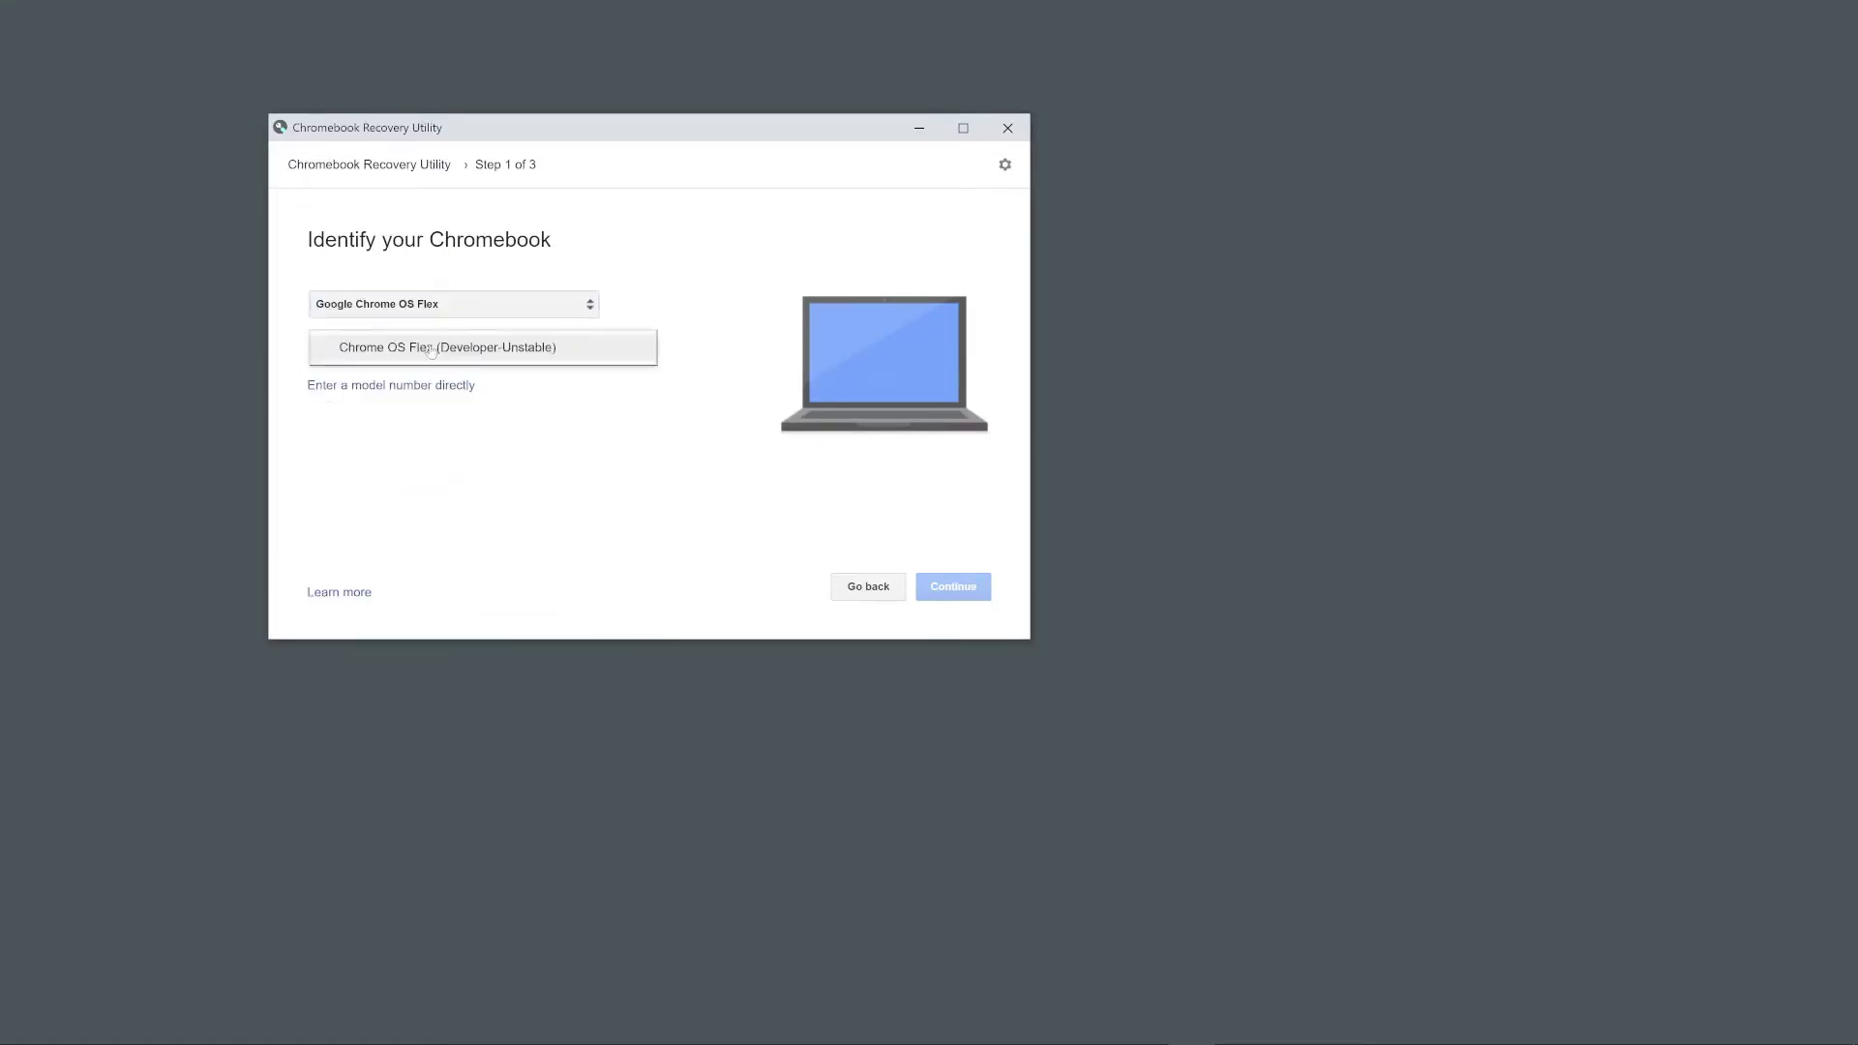
left_click(379, 353)
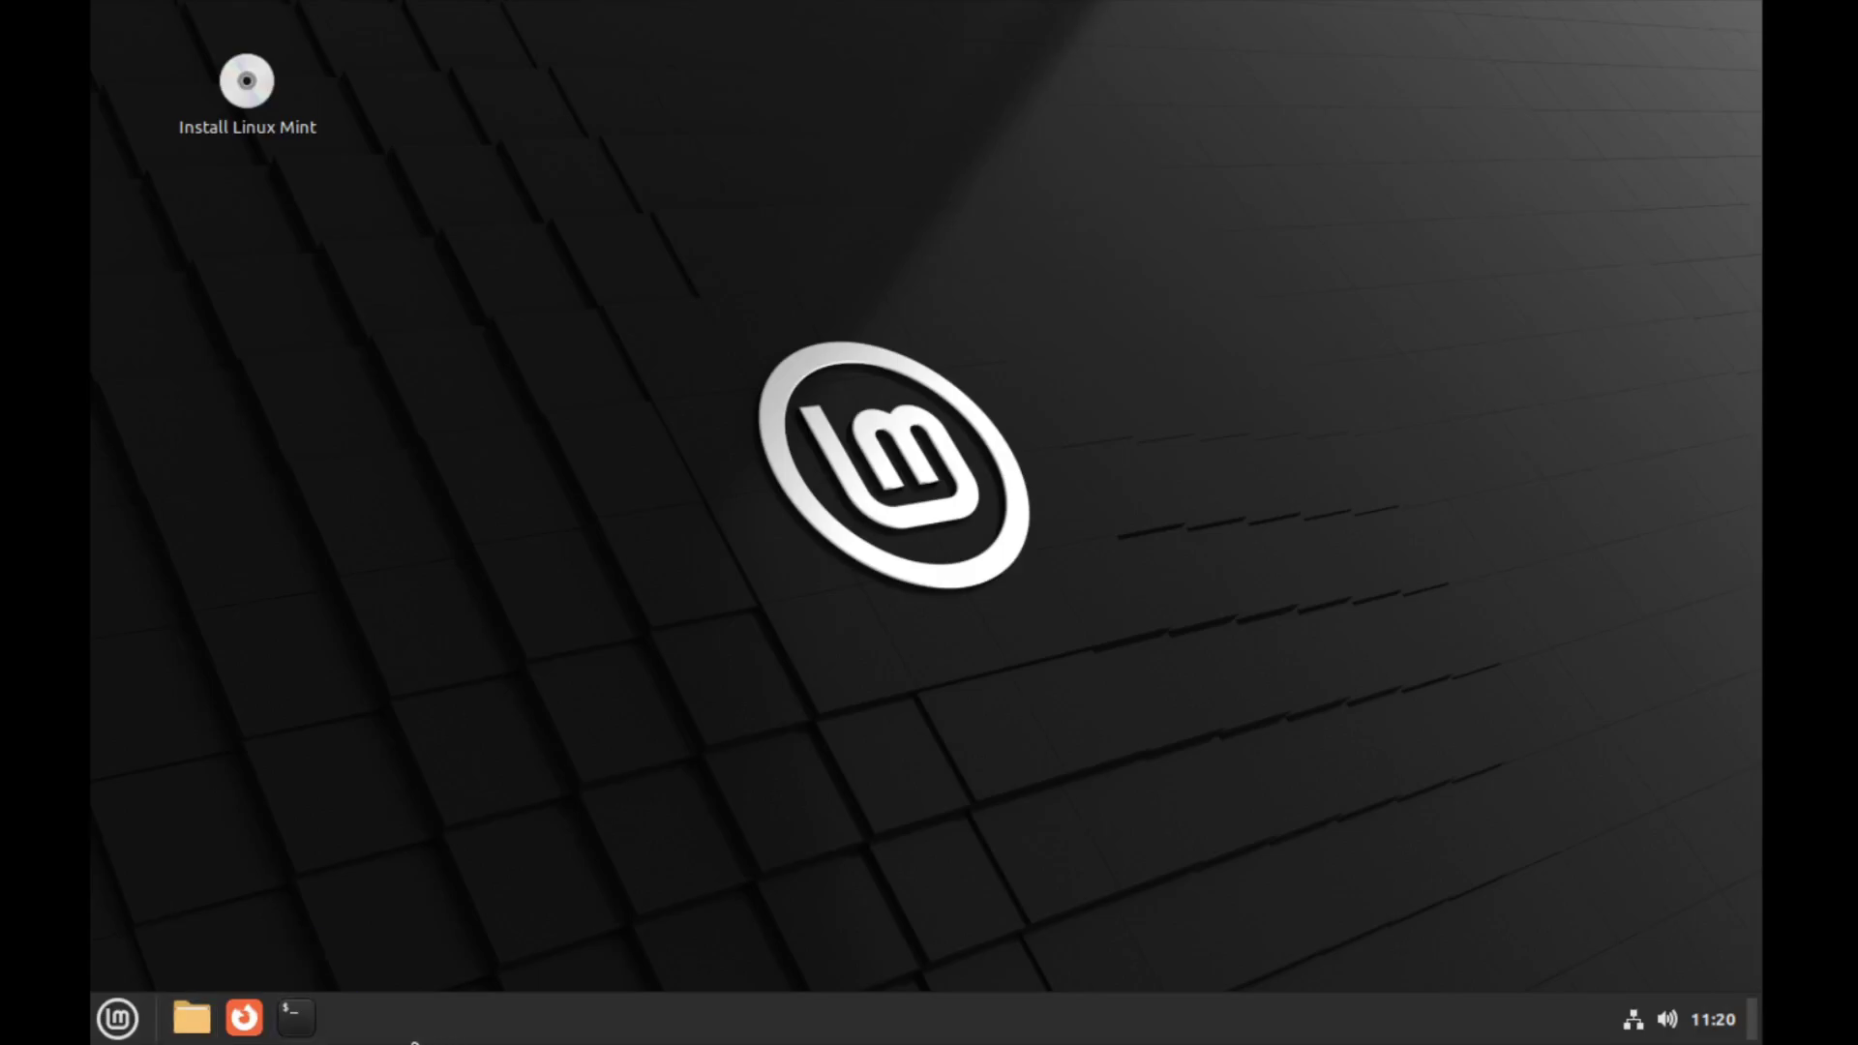
Launch the installer, choose the English (UK) keyboard, skip codecs, and erase the disk to install
double_click(256, 102)
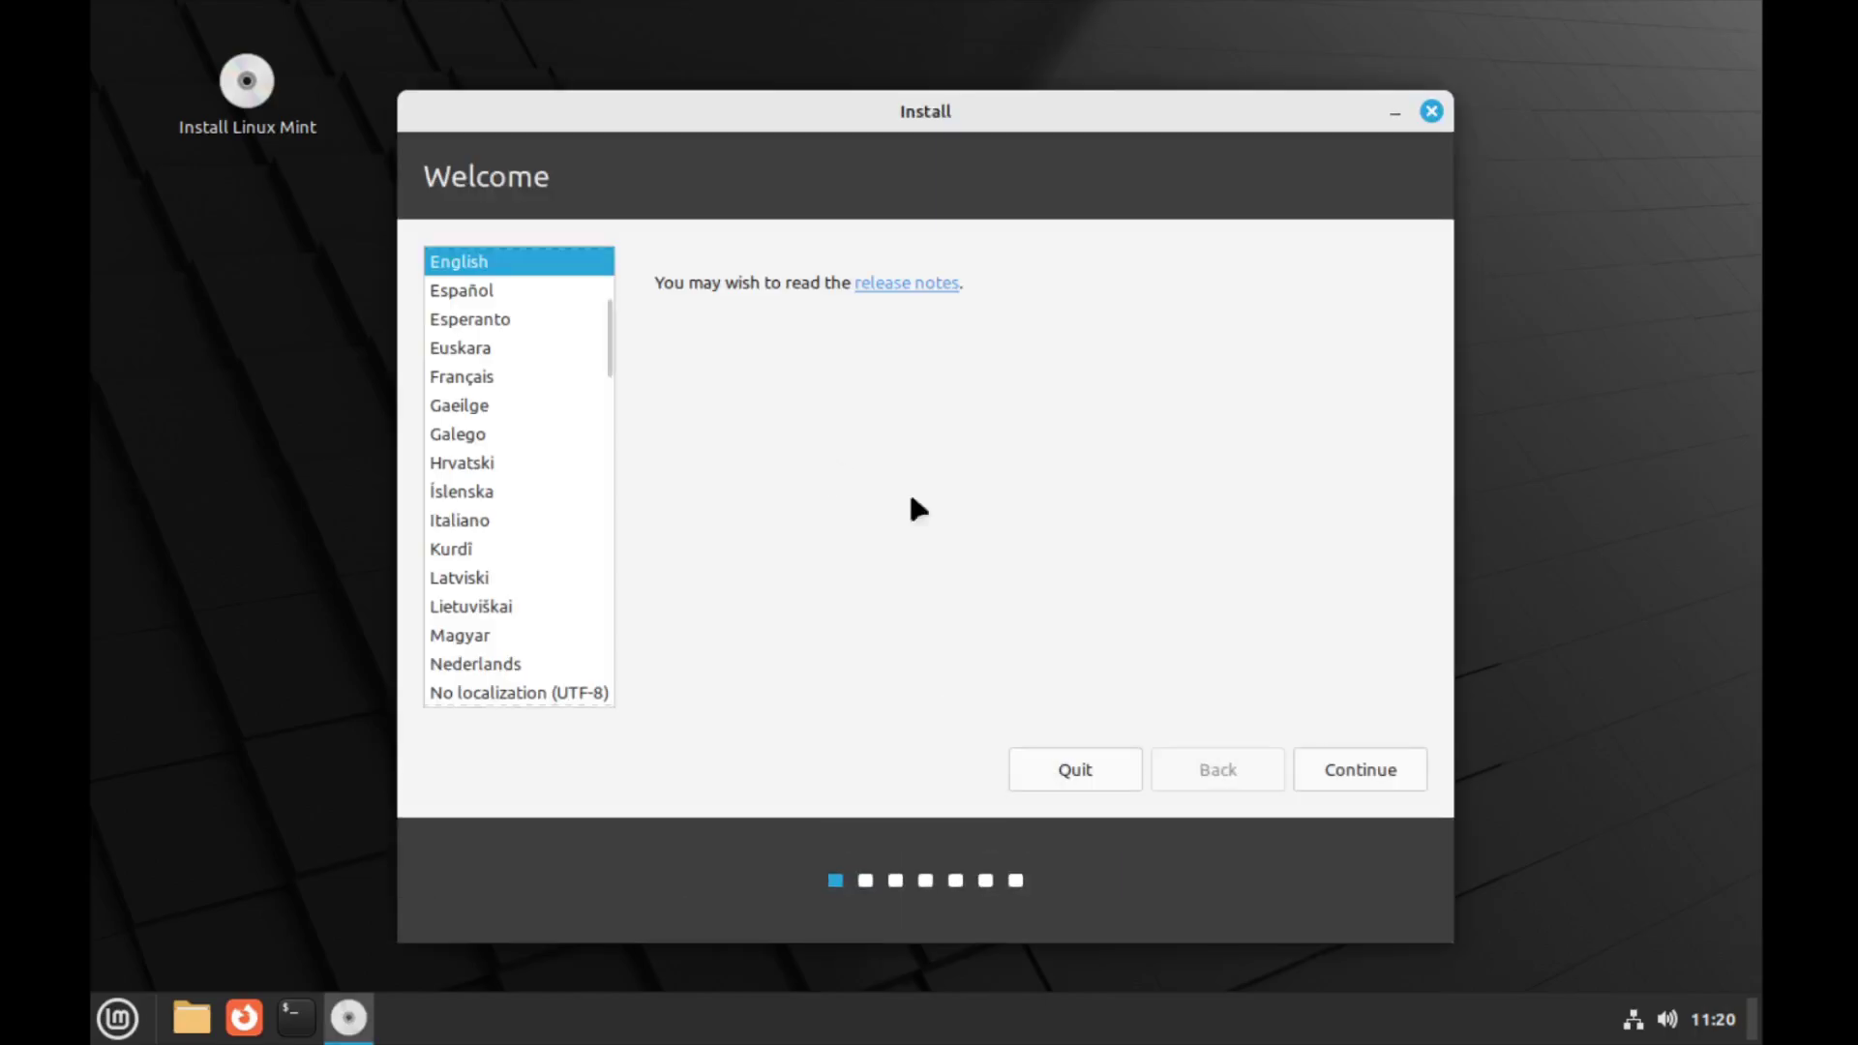
left_click(1301, 770)
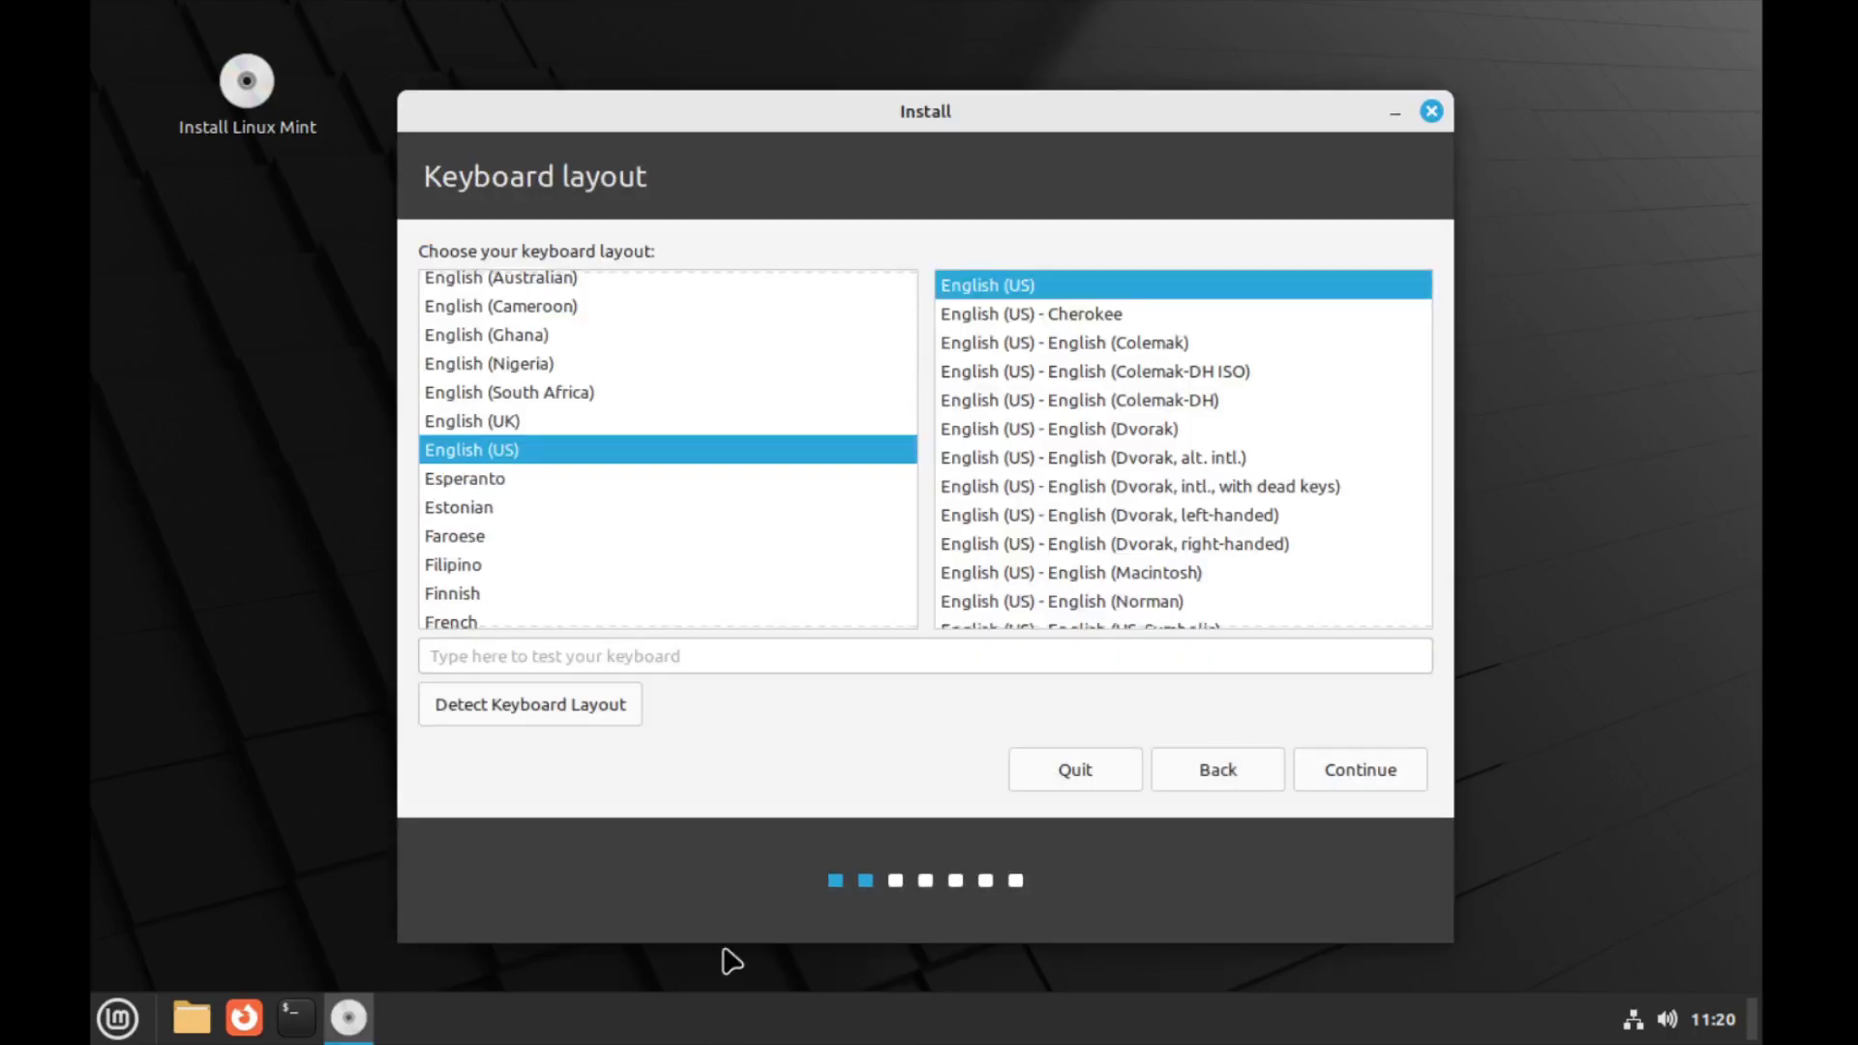
left_click(782, 421)
left_click(1366, 769)
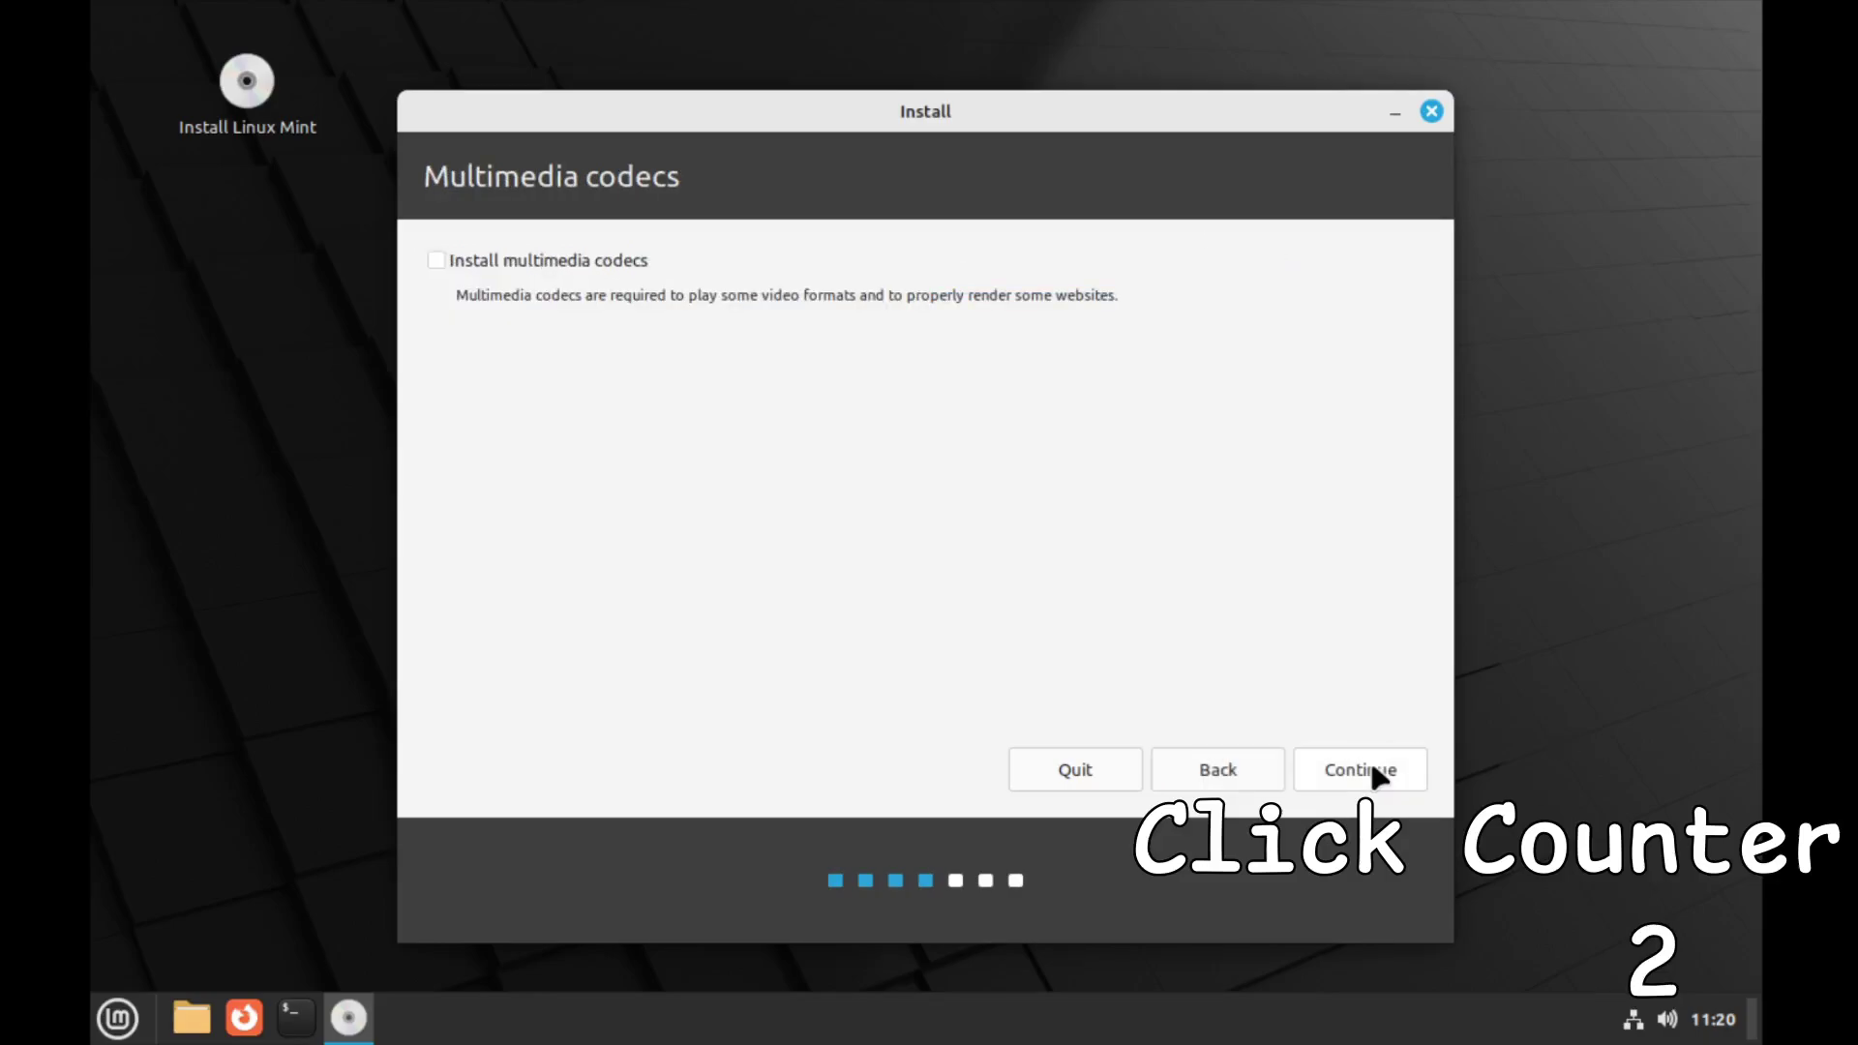
left_click(1354, 771)
left_click(1355, 771)
left_click(1364, 745)
left_click(1264, 672)
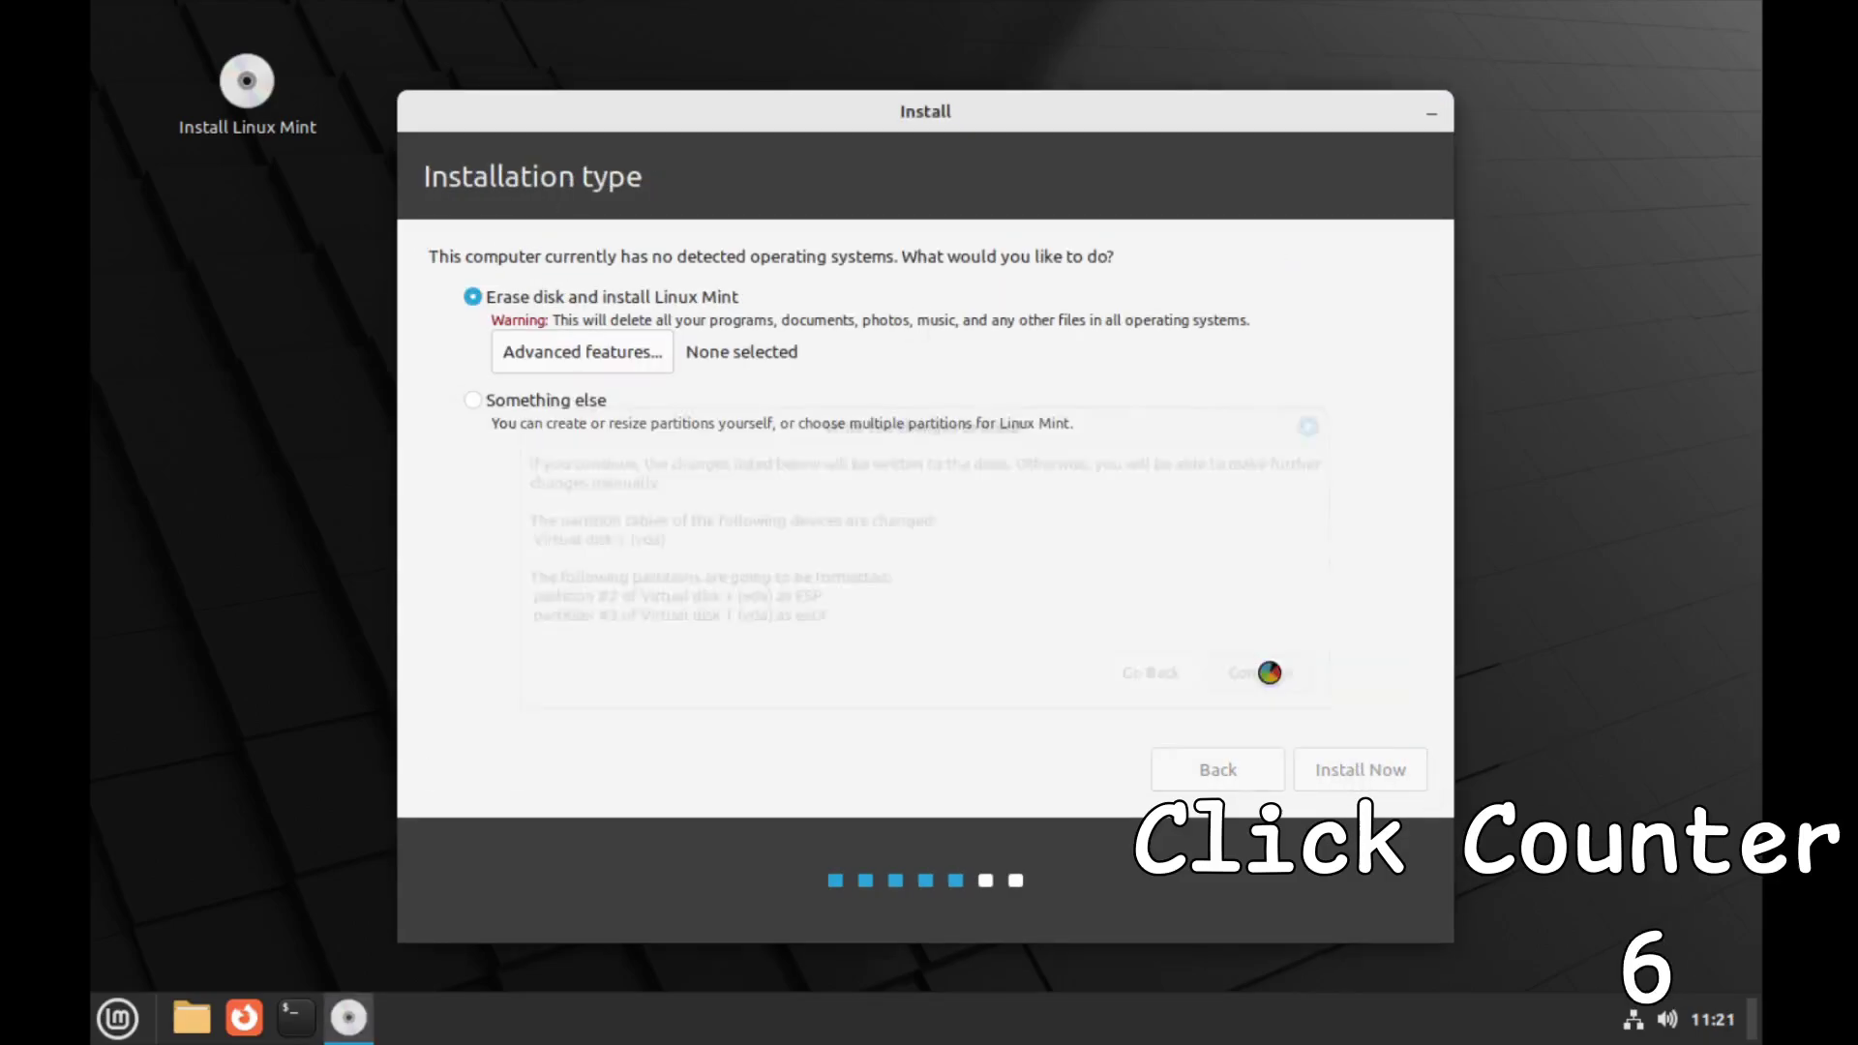
left_click(1343, 768)
Enter the user name, computer name 'GeorgePig' and the password twice, then begin copying files
type("Immolo")
key("Tab")
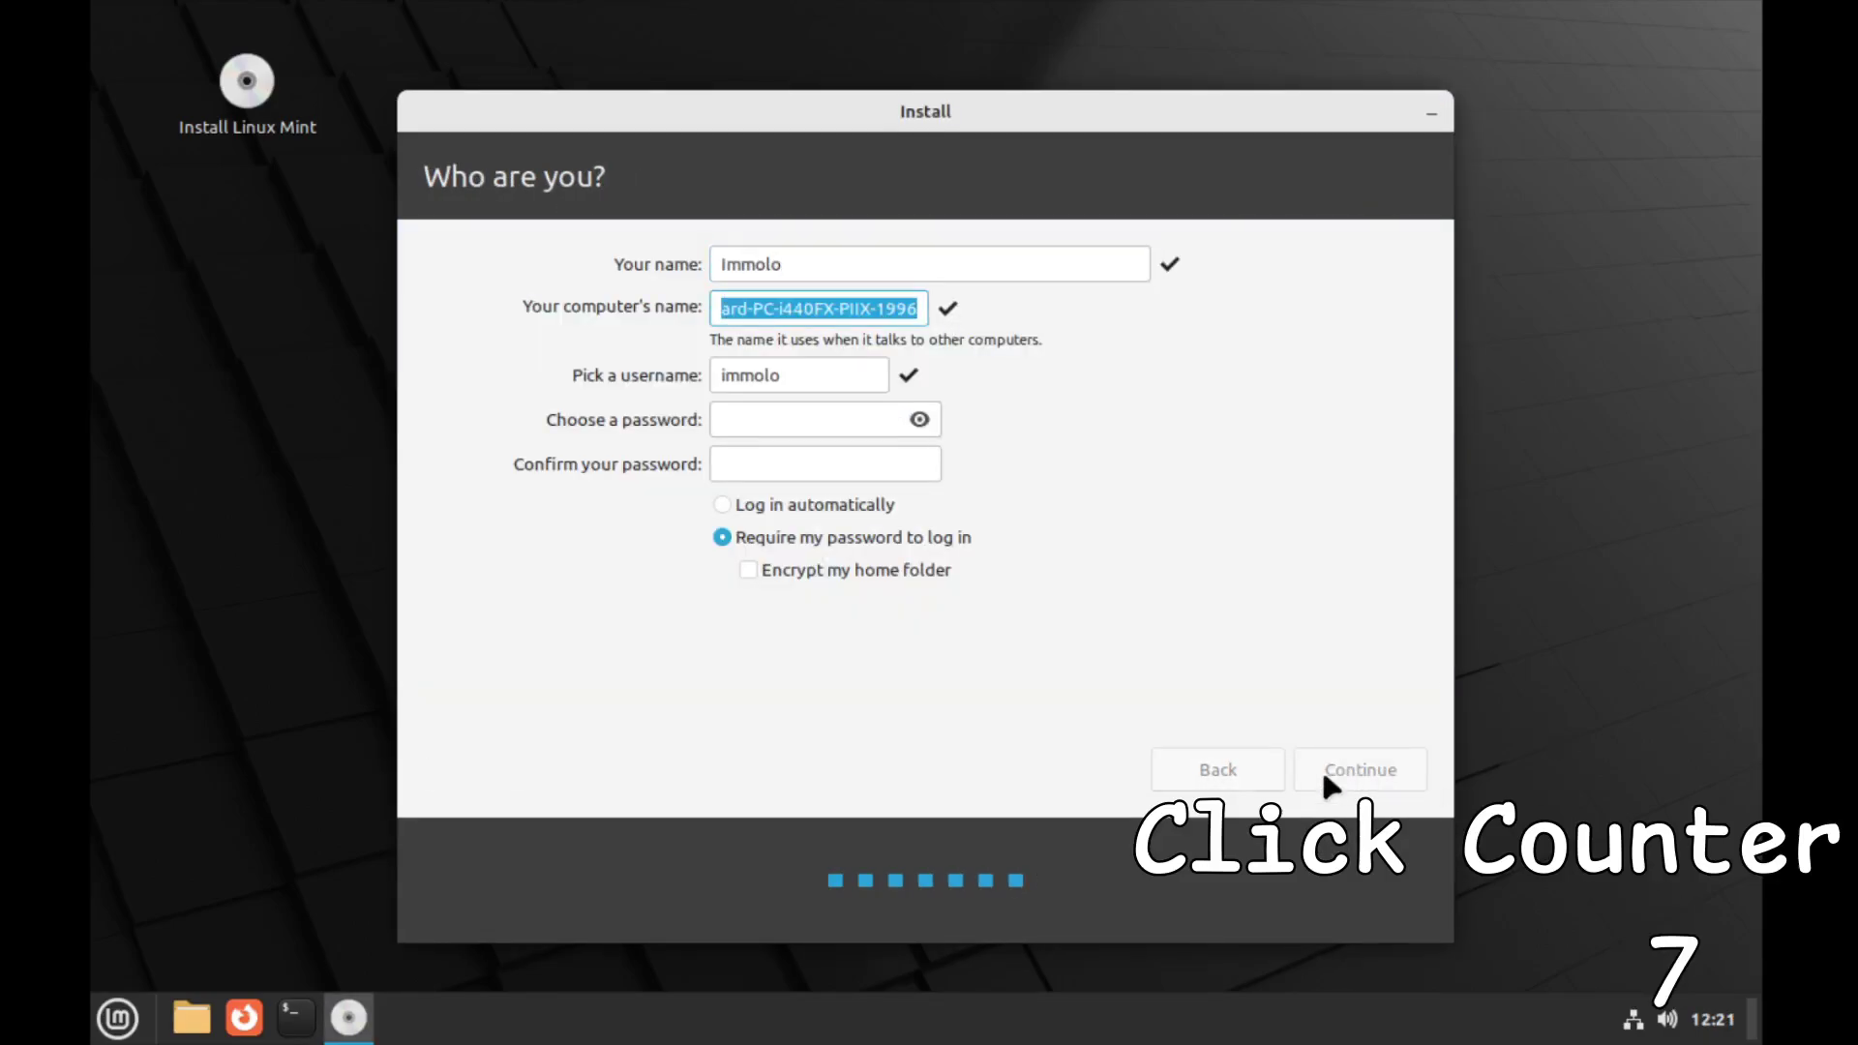
type("GeorgePig")
key("Tab")
type("***********")
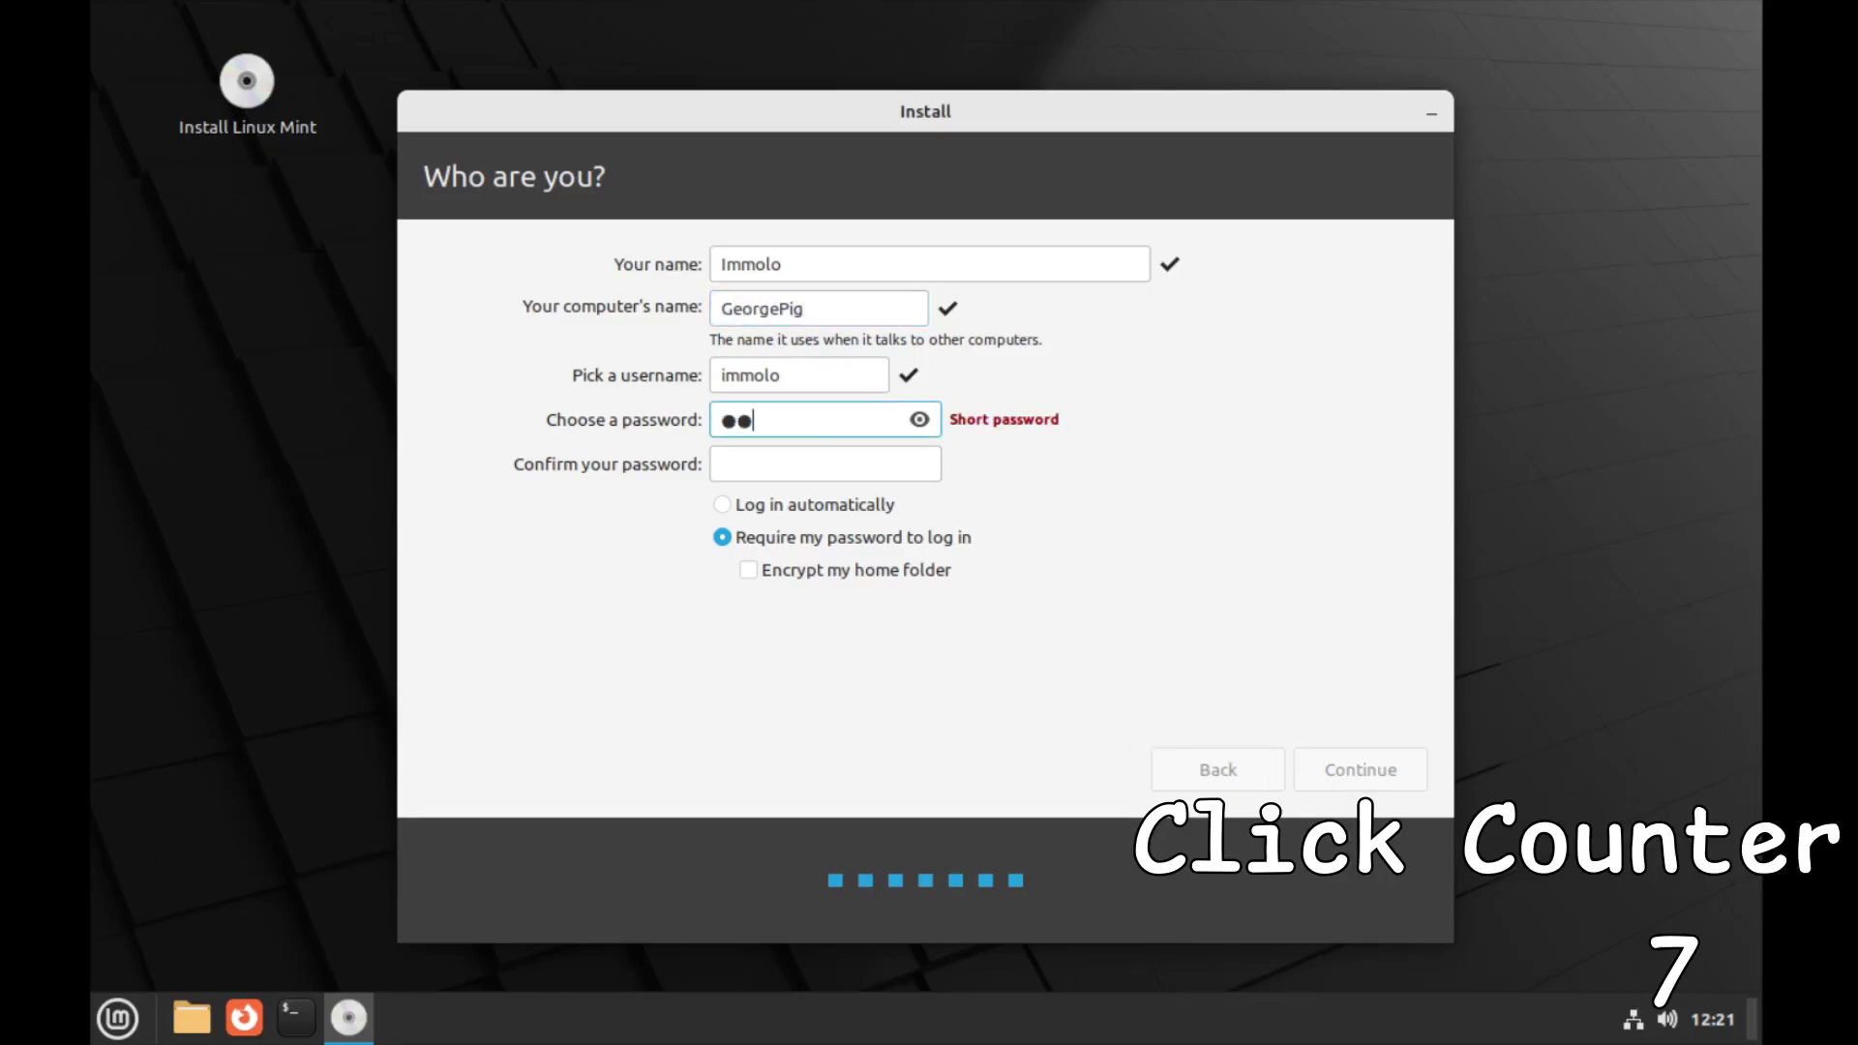
key("Tab")
type("***********")
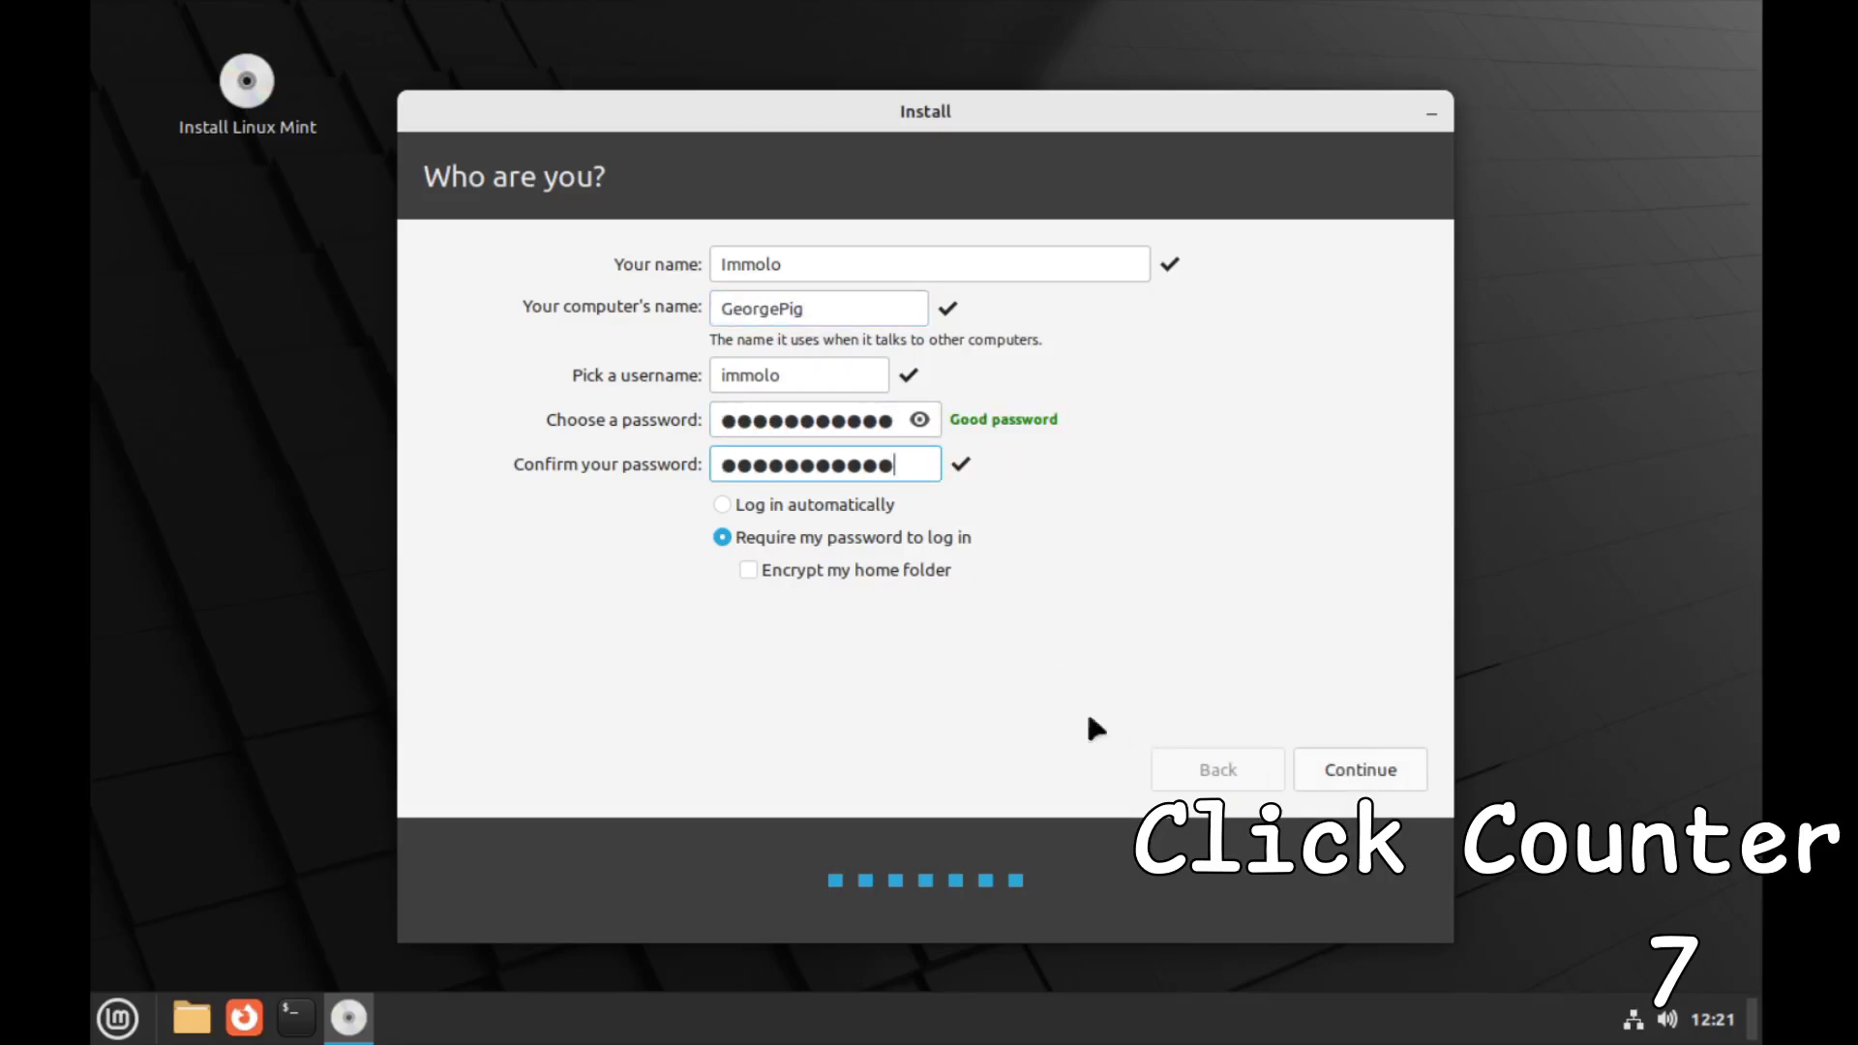
left_click(1311, 761)
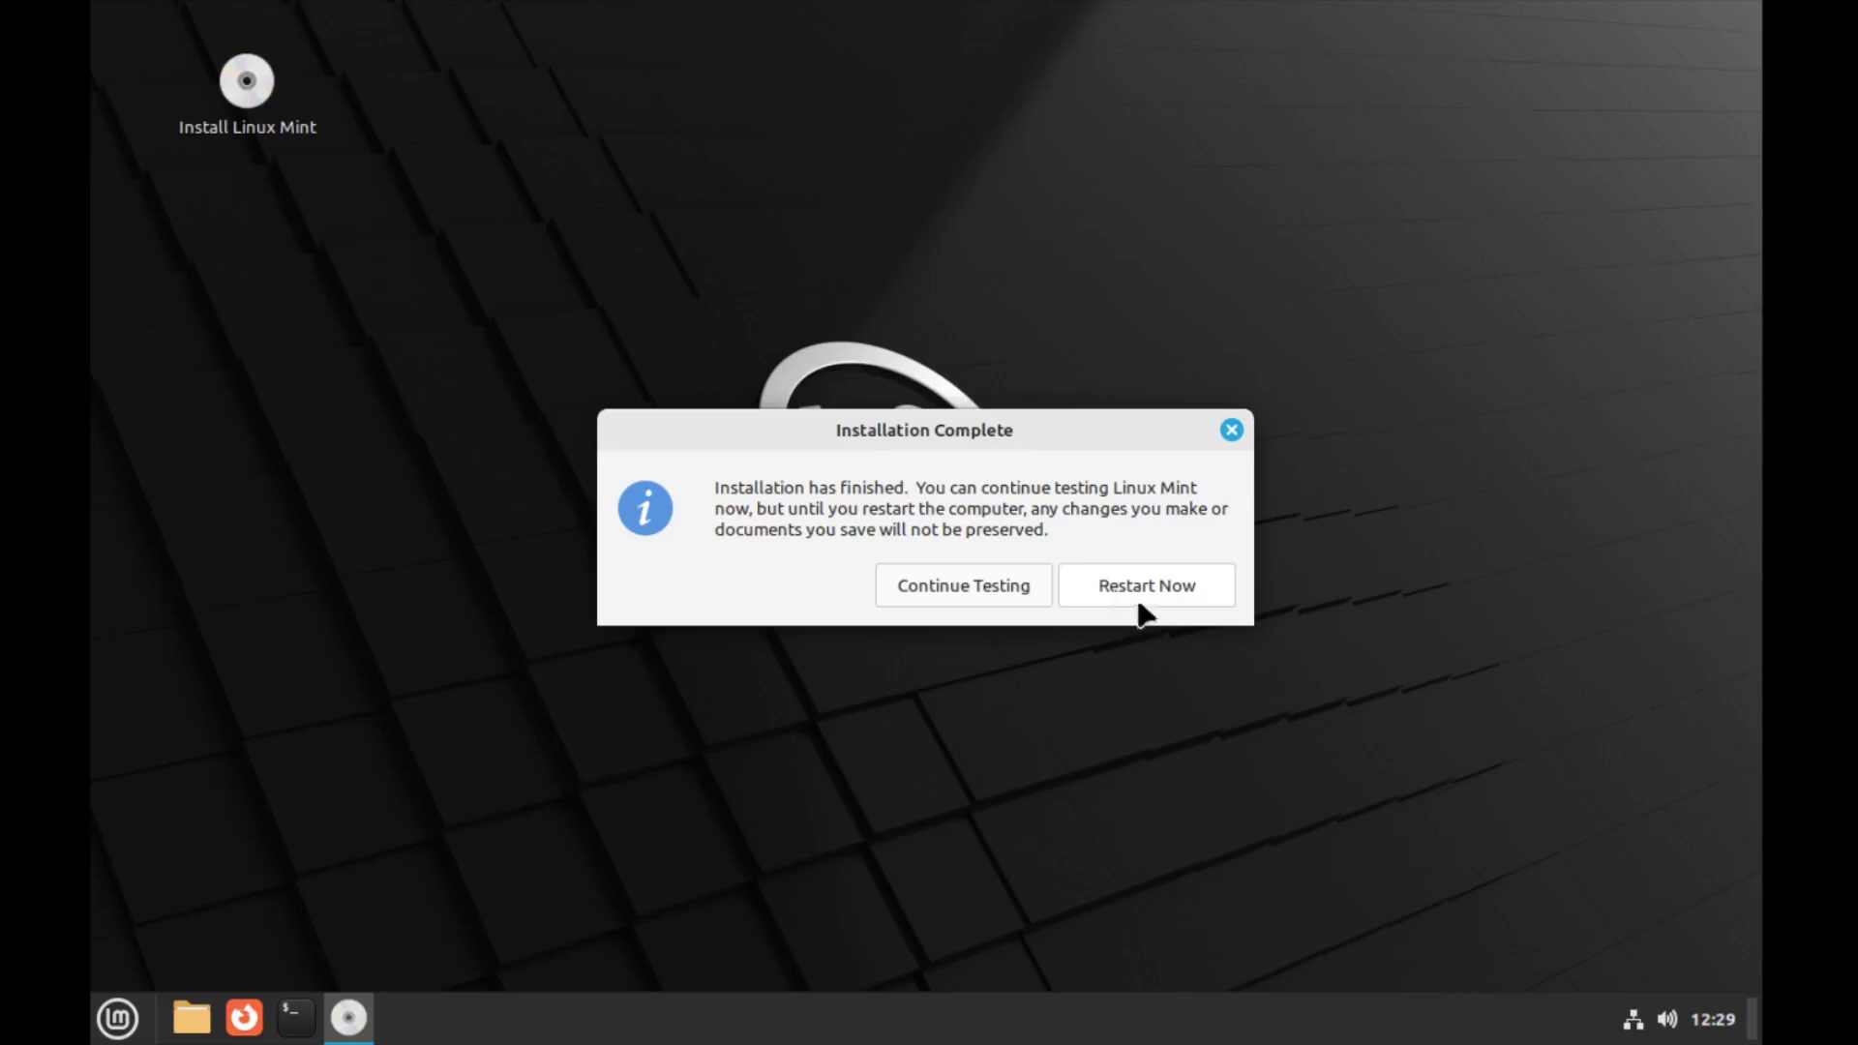
Restart into the installed system, log in, dismiss the network notice, and start First Steps
left_click(1141, 611)
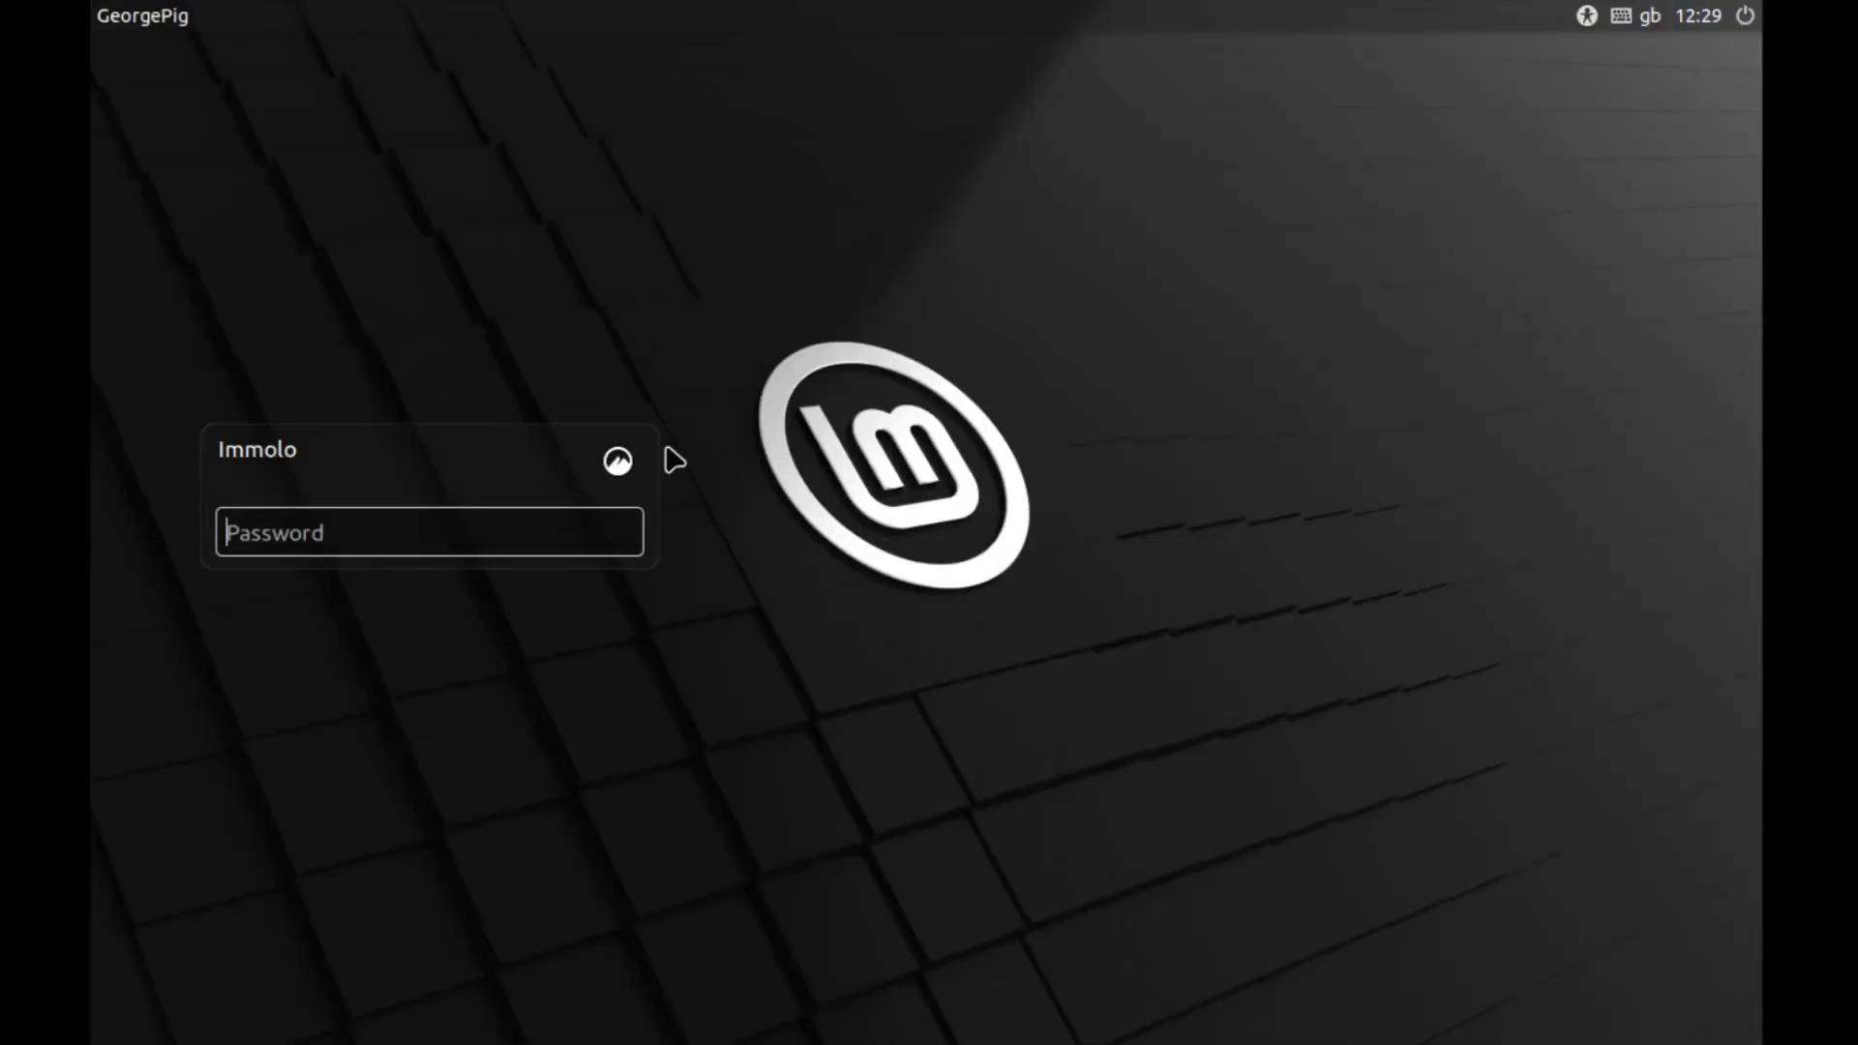
type("••")
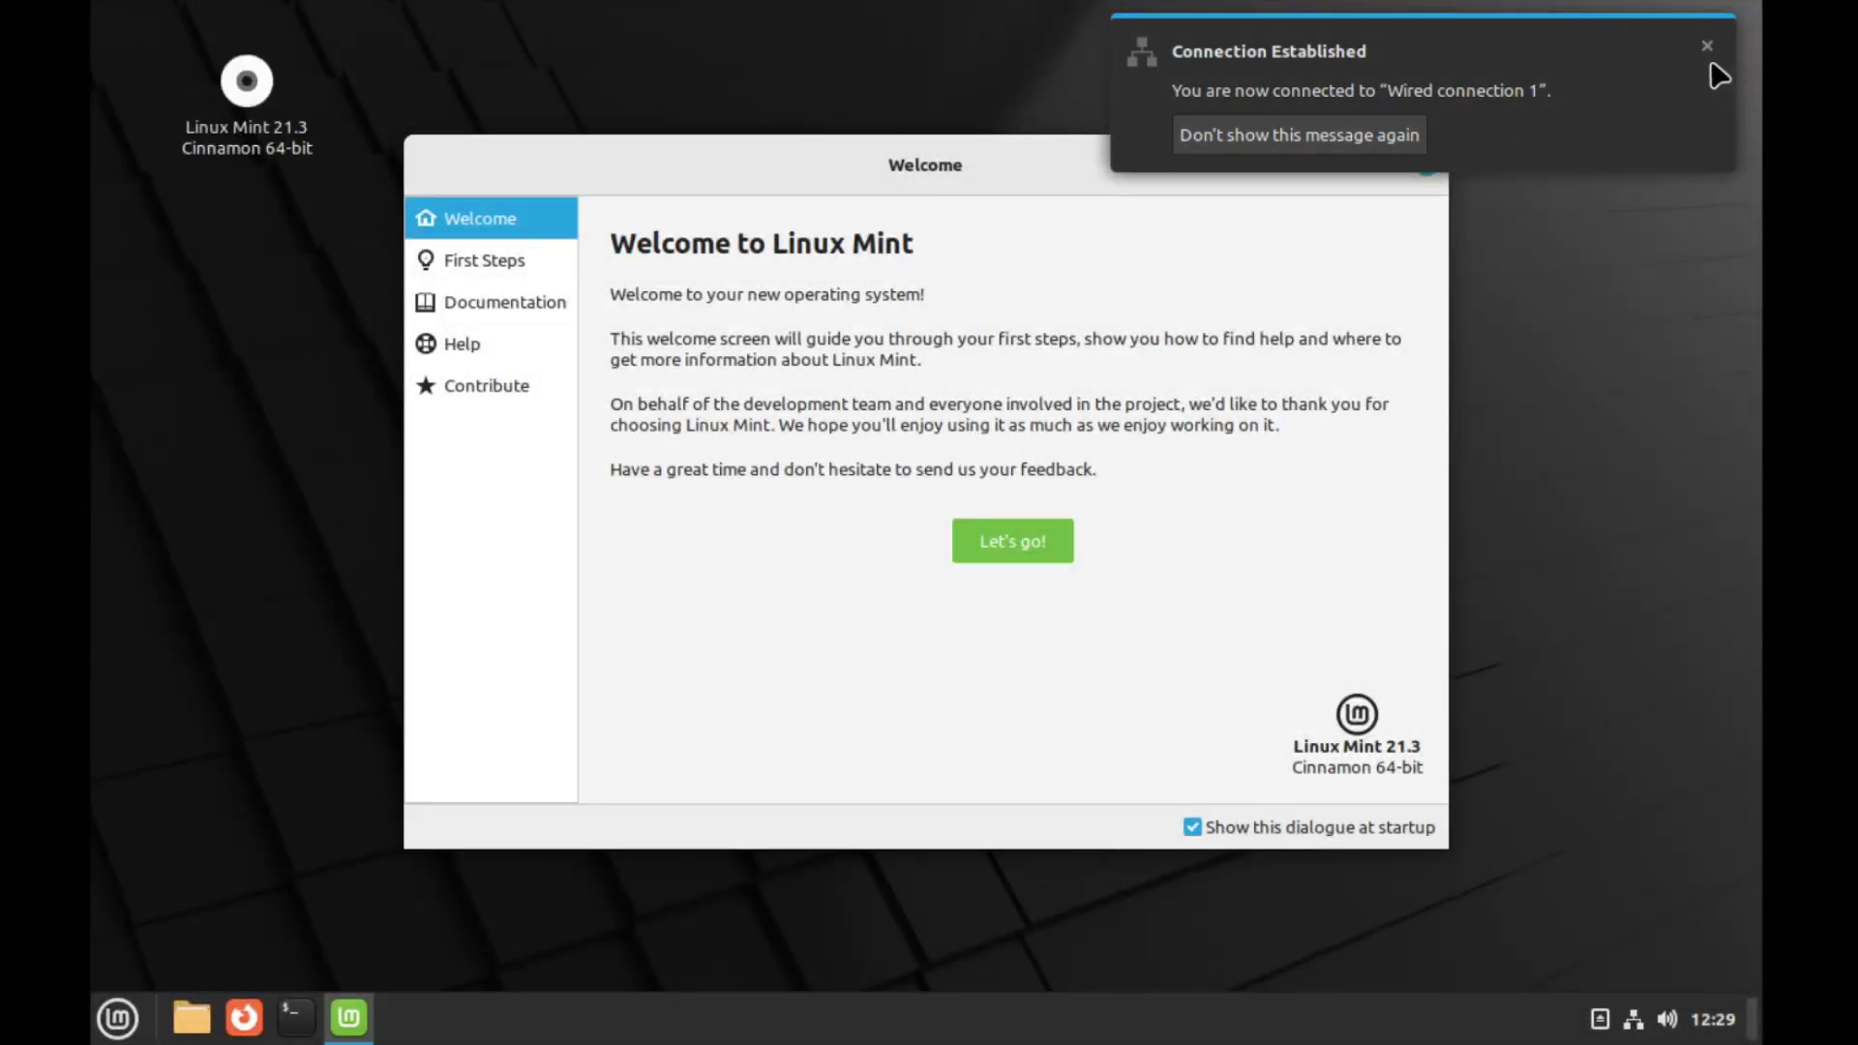
left_click(1706, 47)
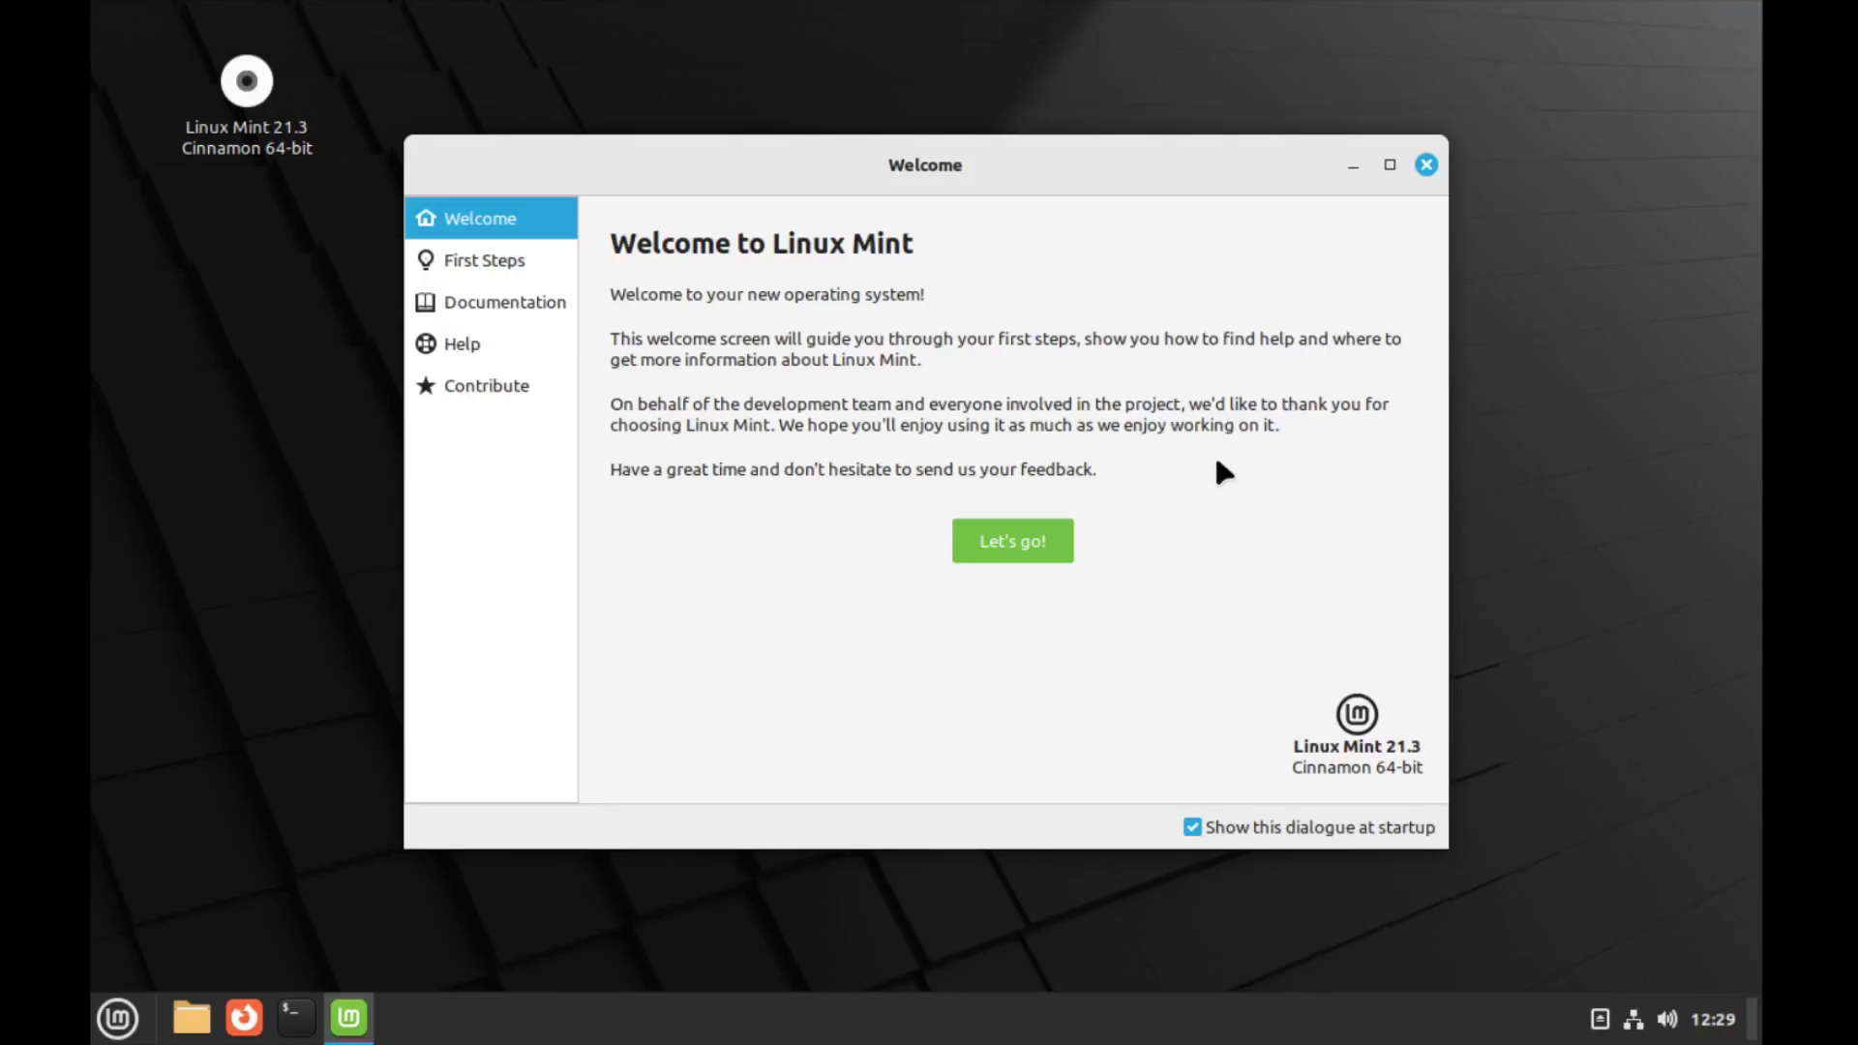
left_click(1033, 540)
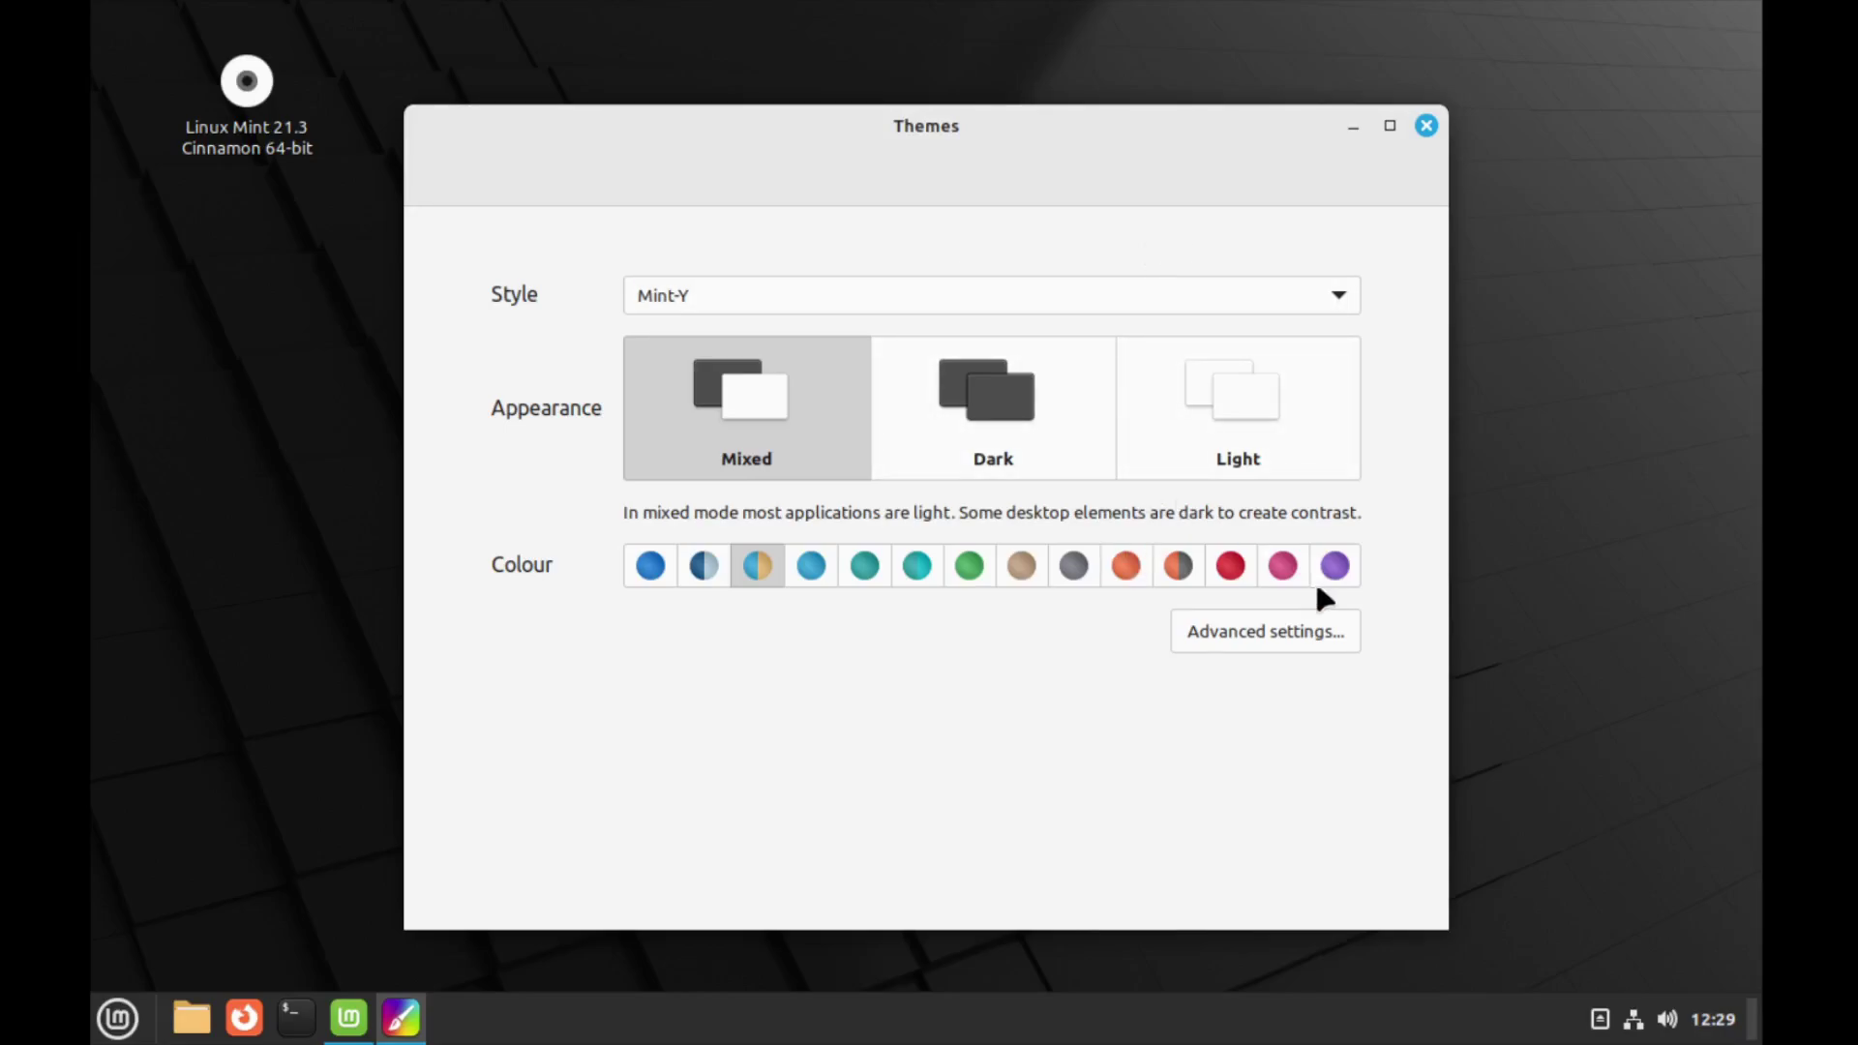
Pick a purple accent, try the Mint-X and Mint-L styles, settle on Mint-Y, and close Themes
left_click(1335, 566)
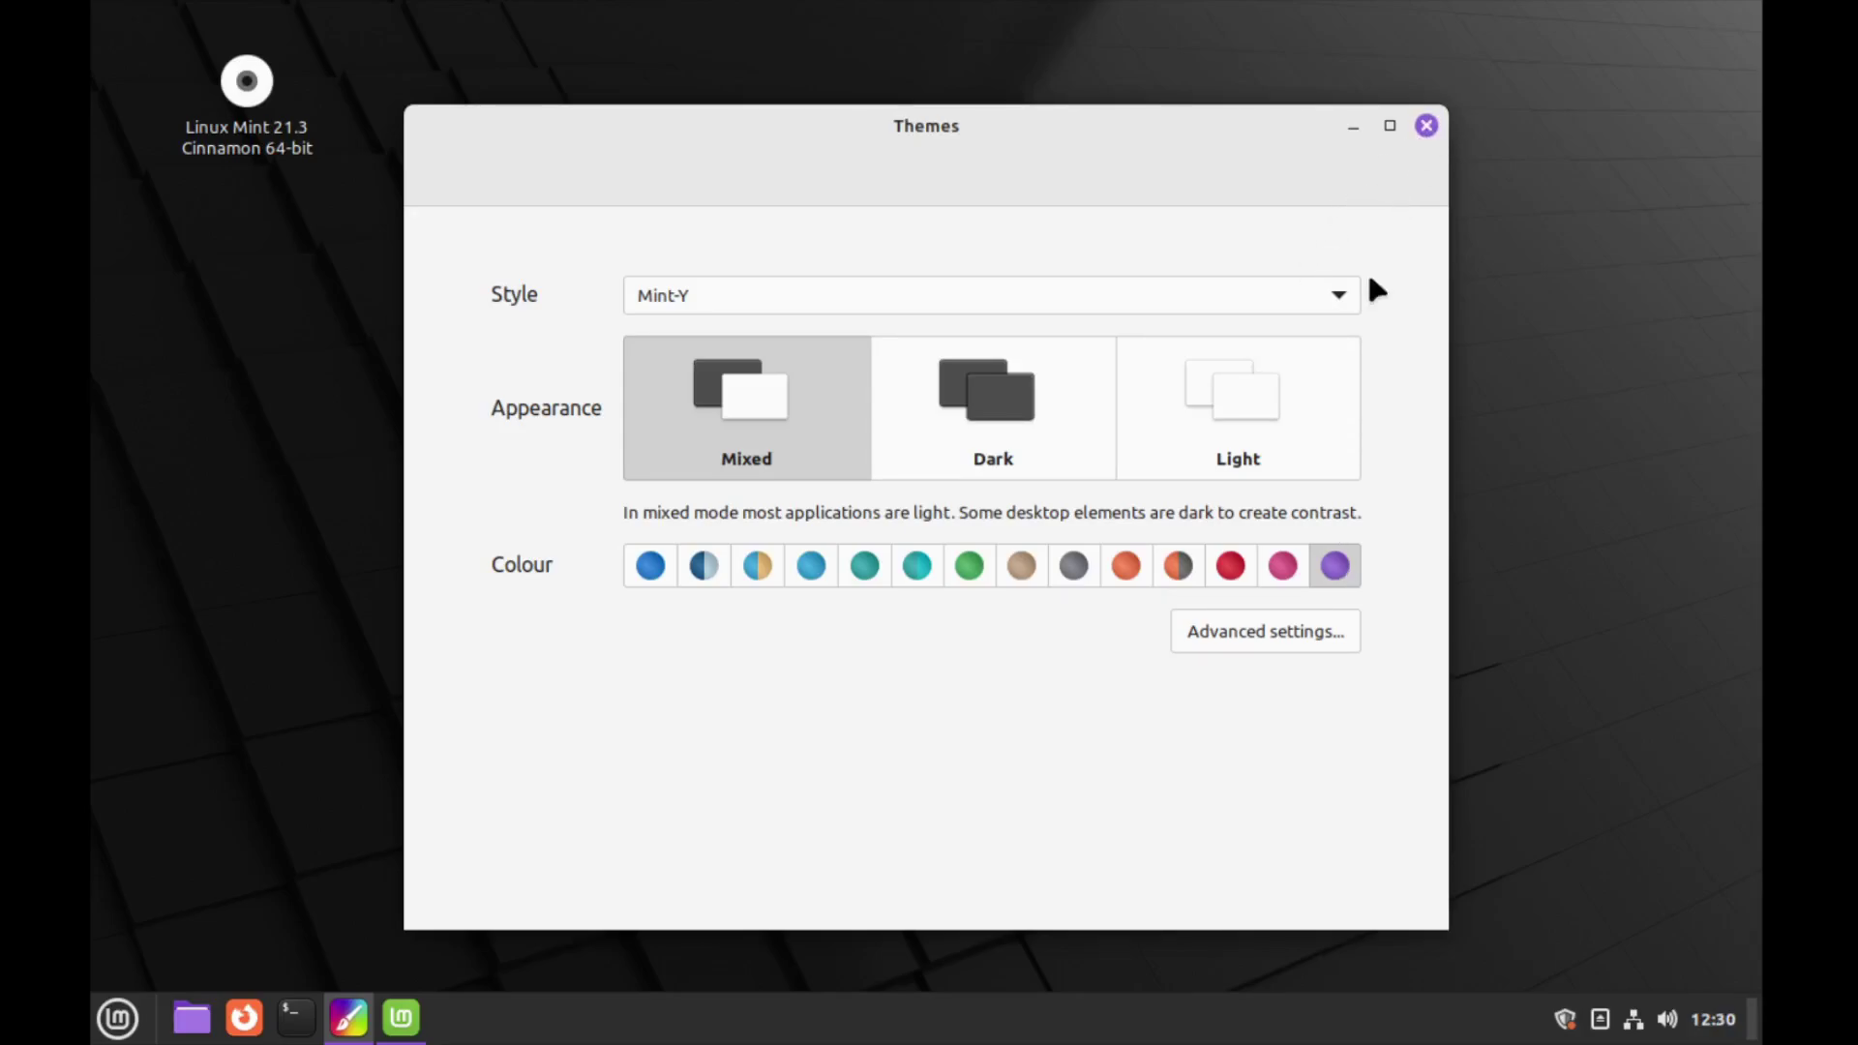
left_click(1337, 290)
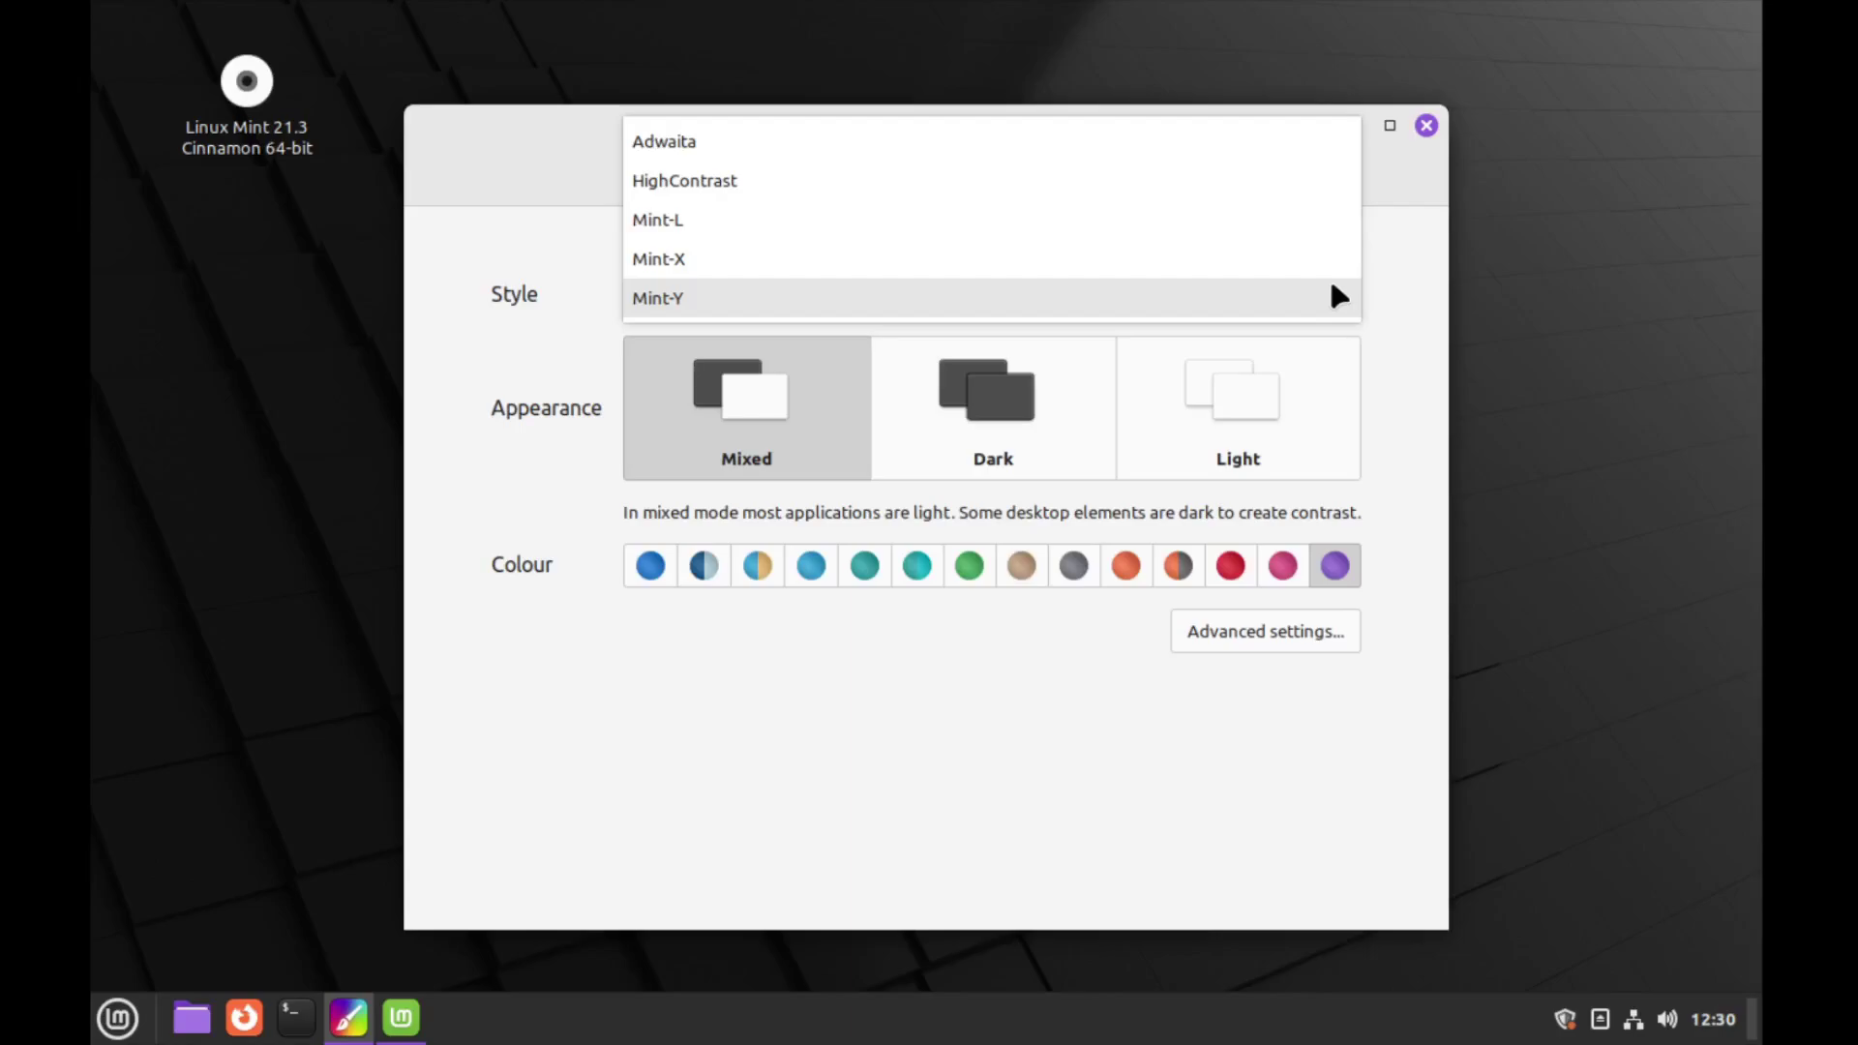
left_click(1331, 288)
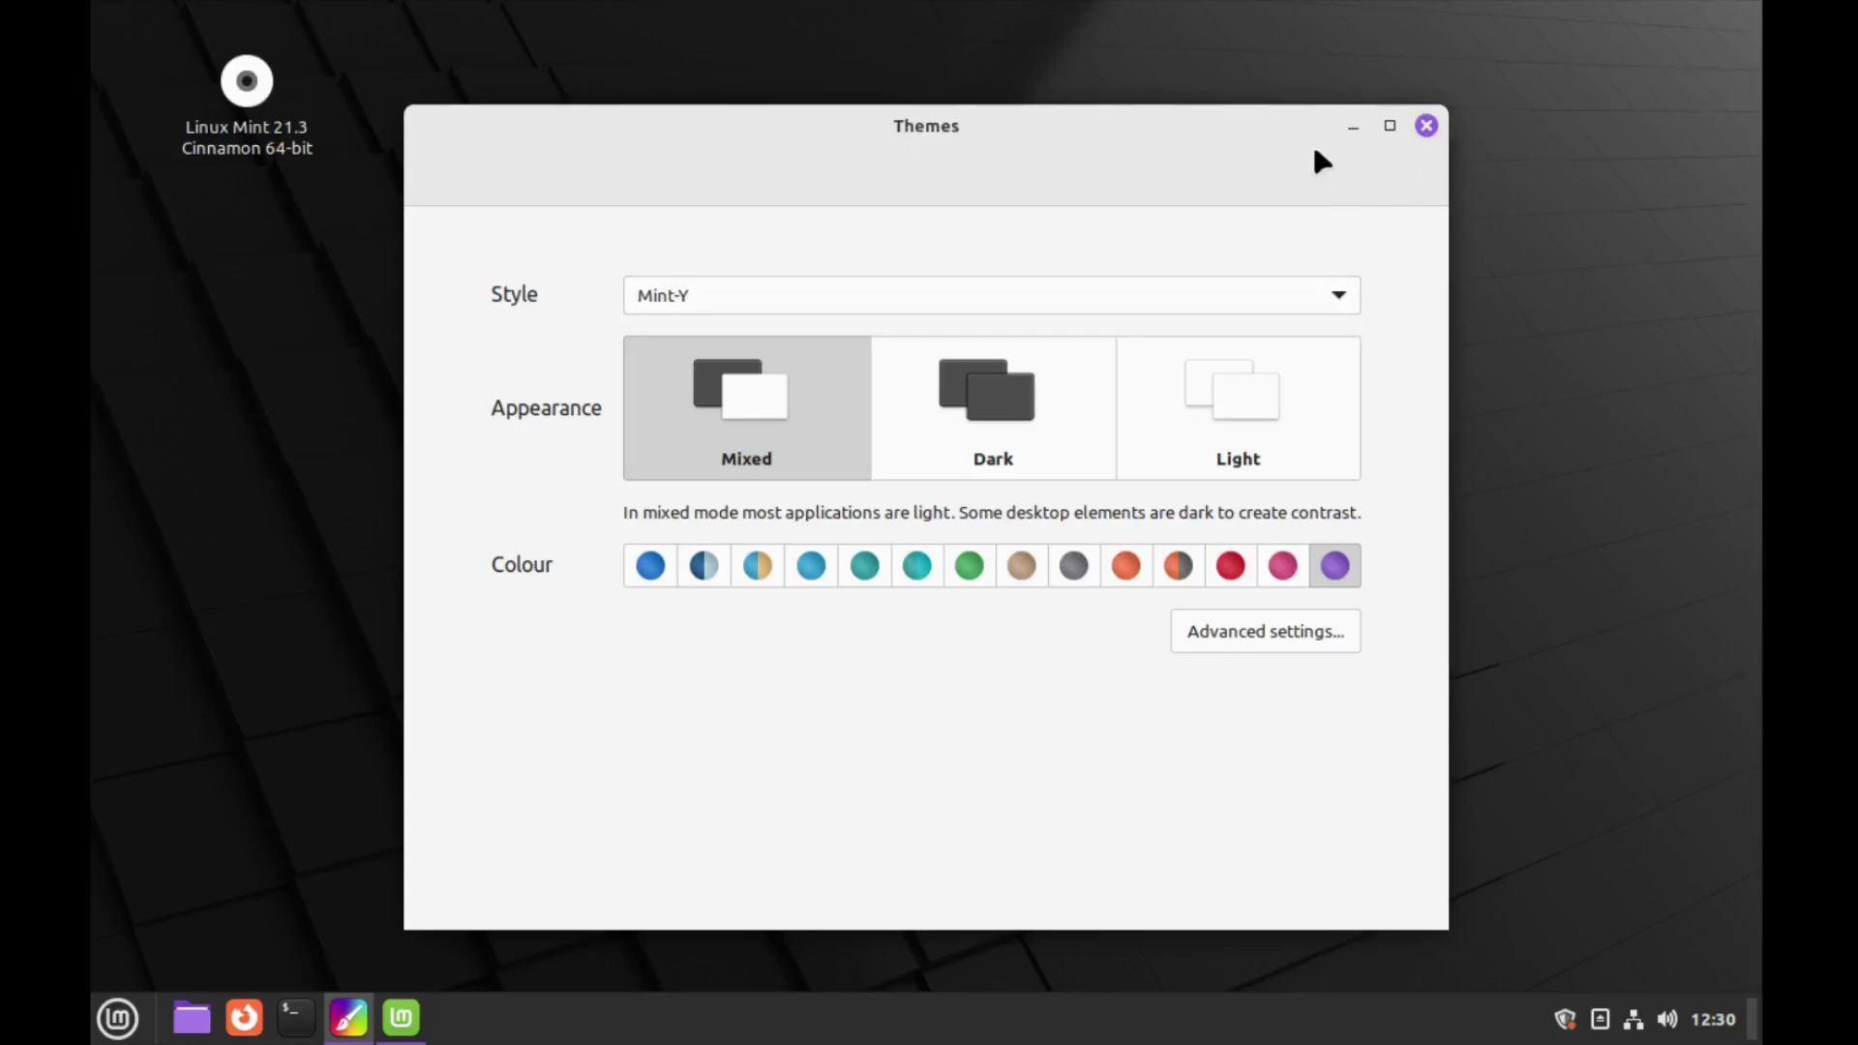
left_click(1277, 286)
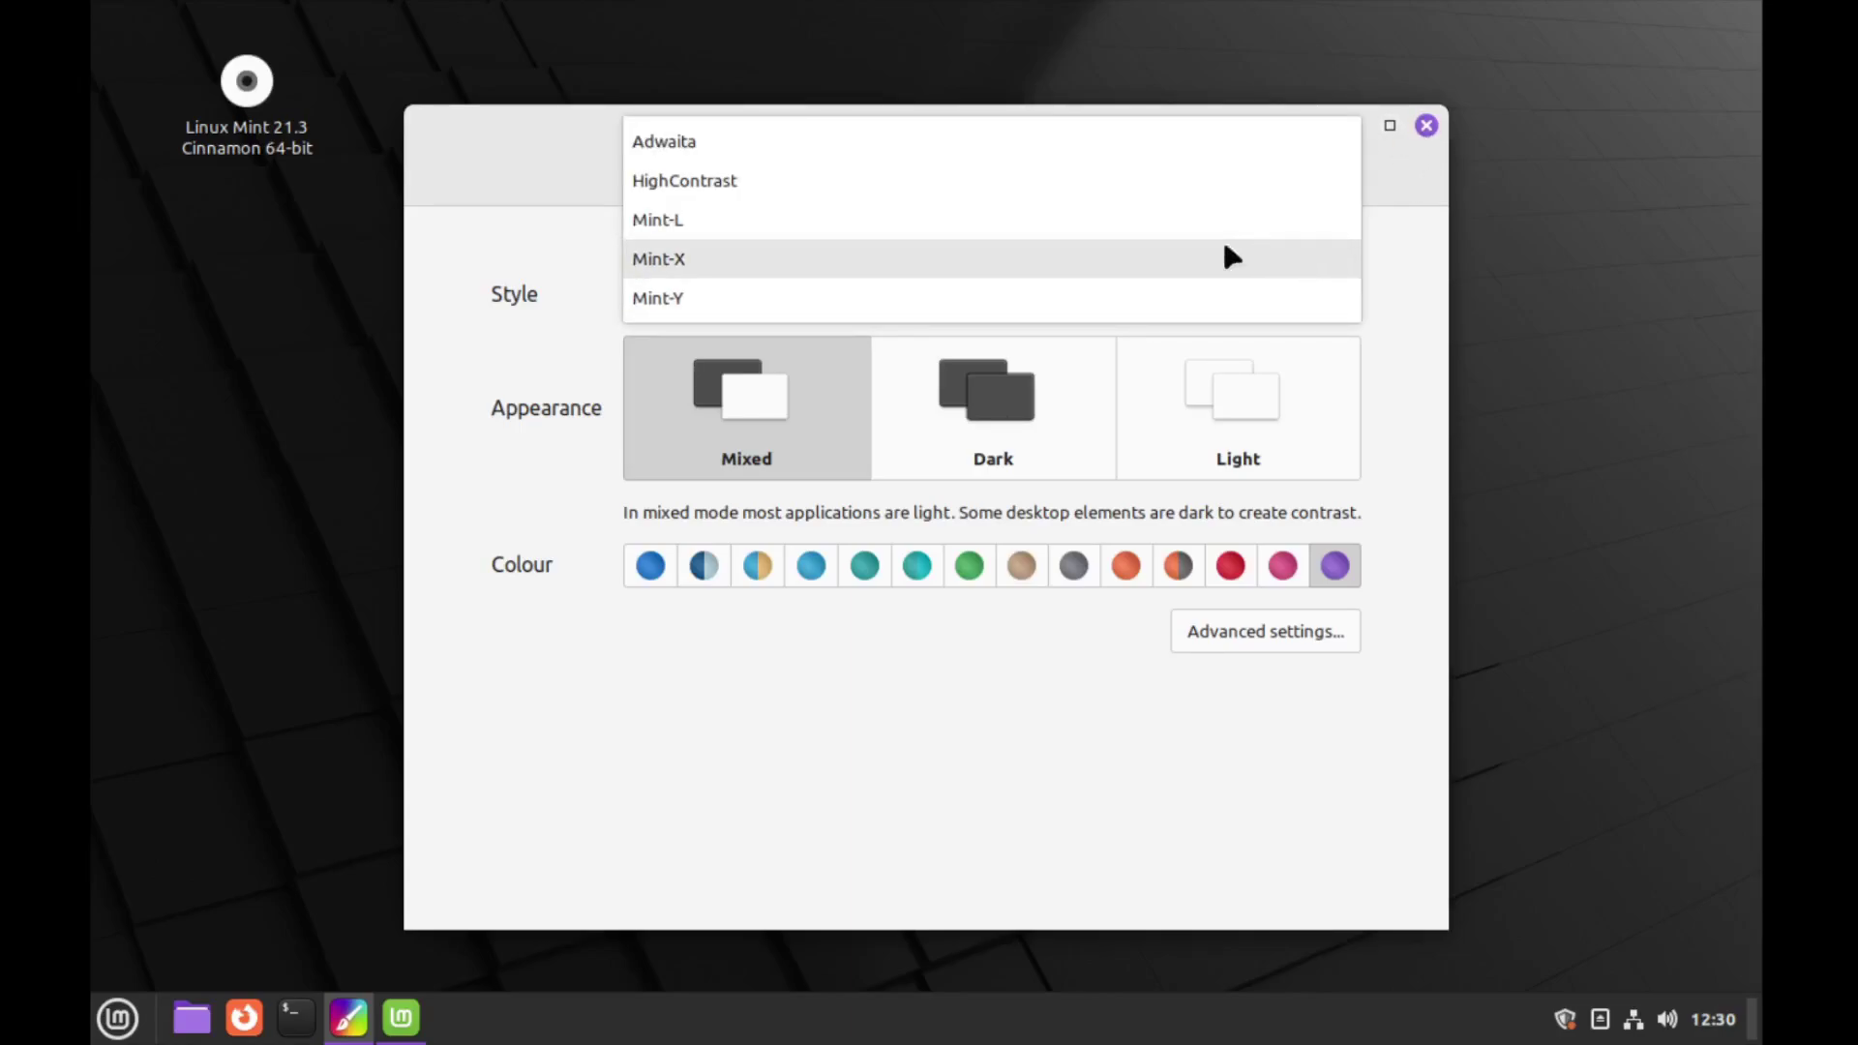
left_click(1223, 254)
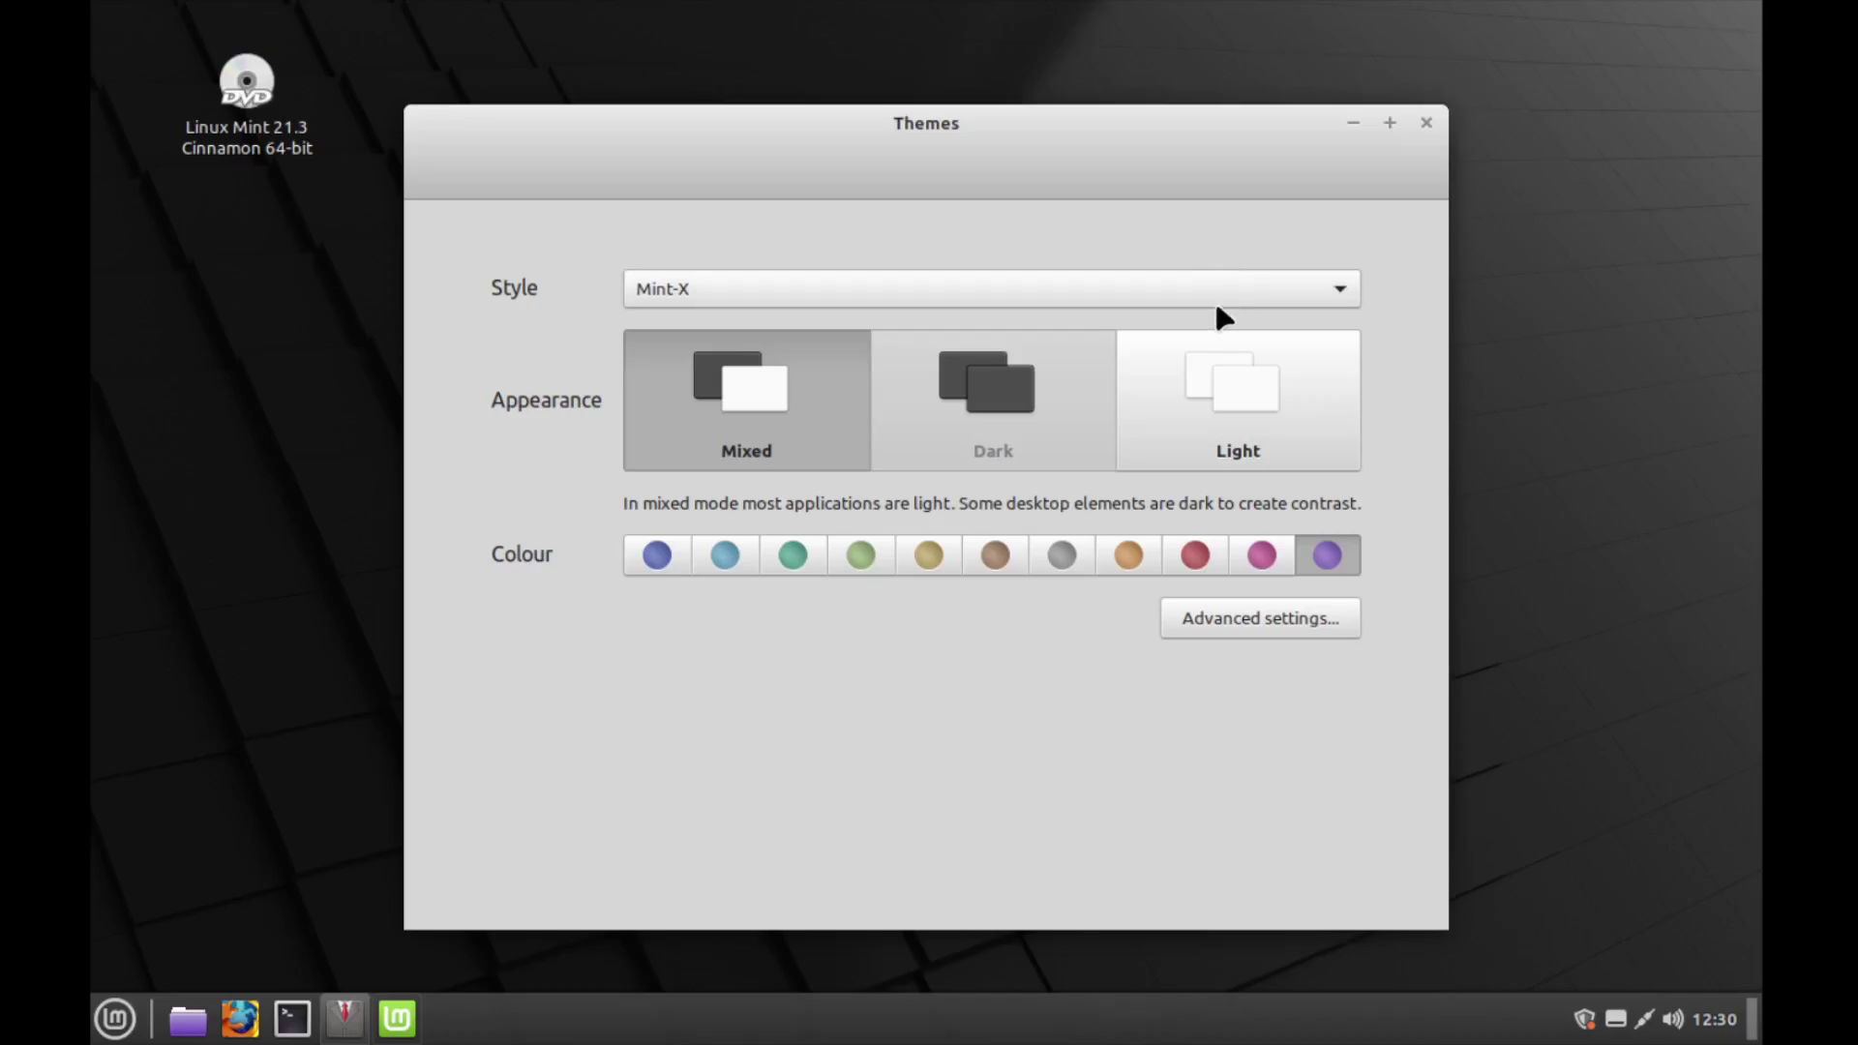
left_click(1215, 298)
left_click(1180, 258)
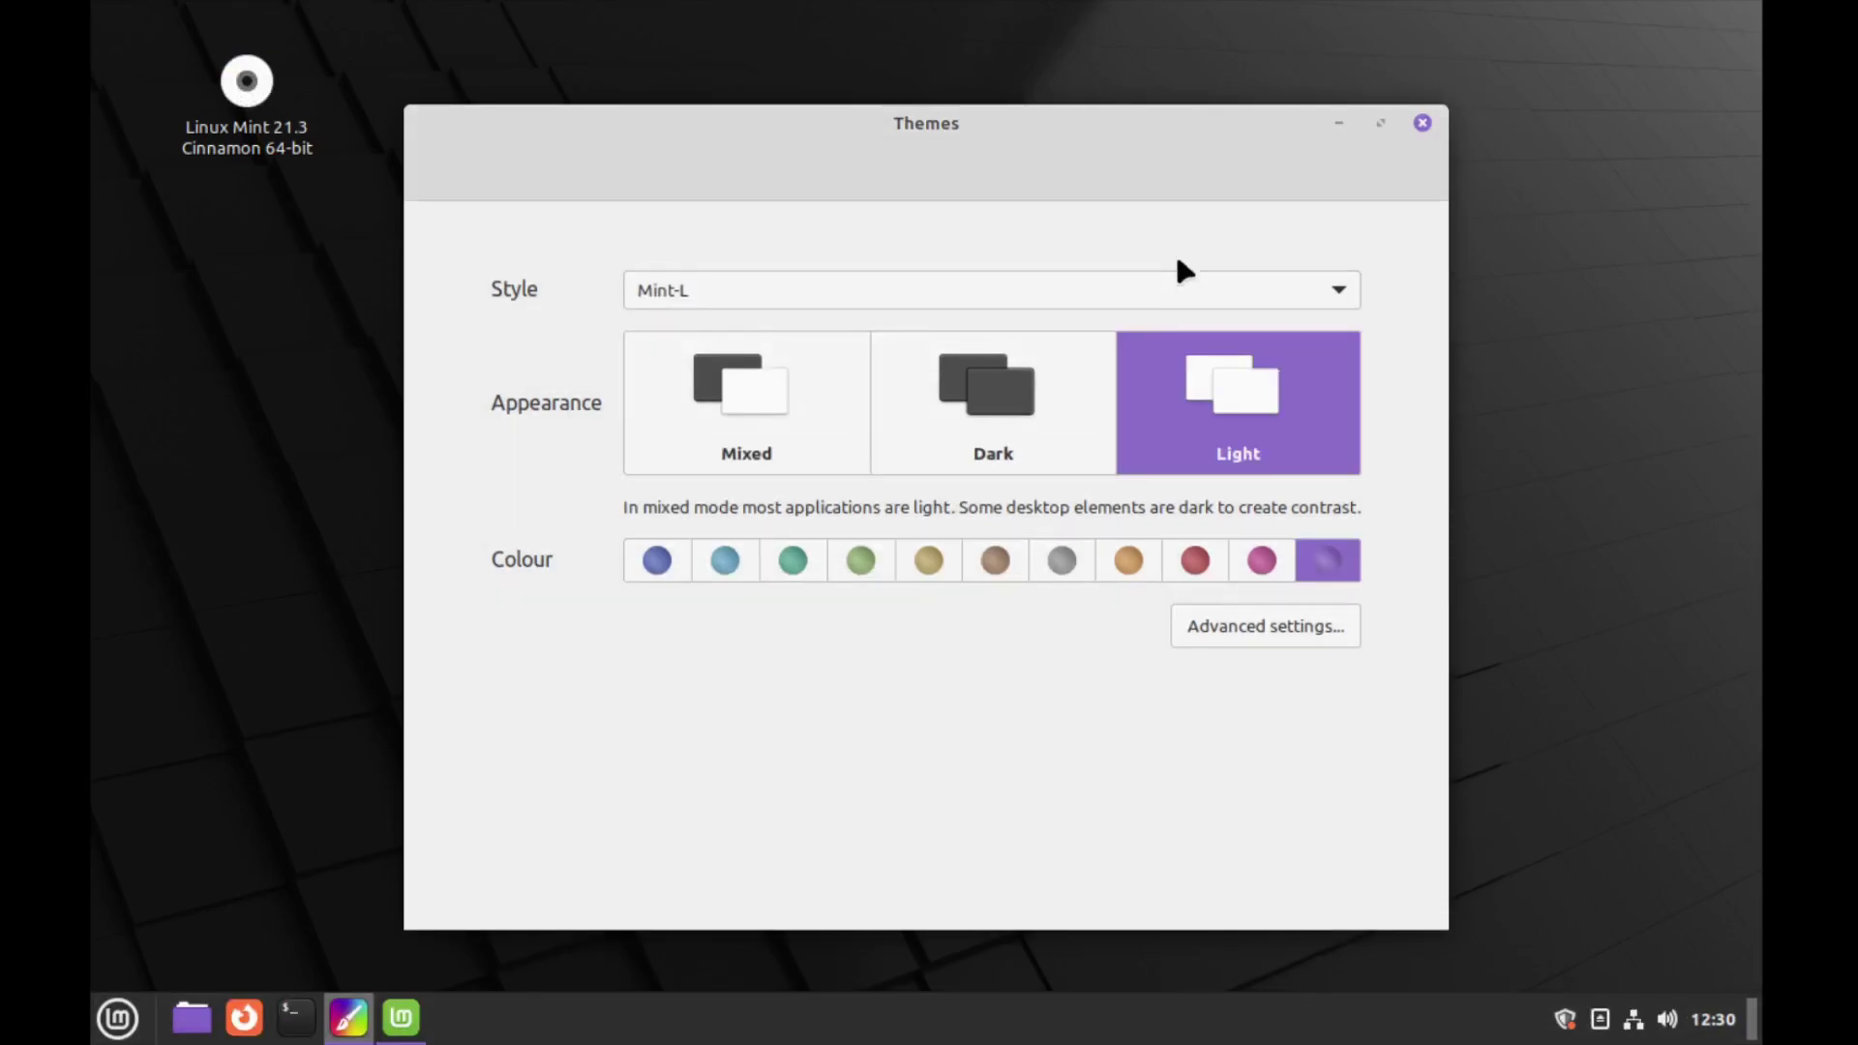
left_click(1178, 286)
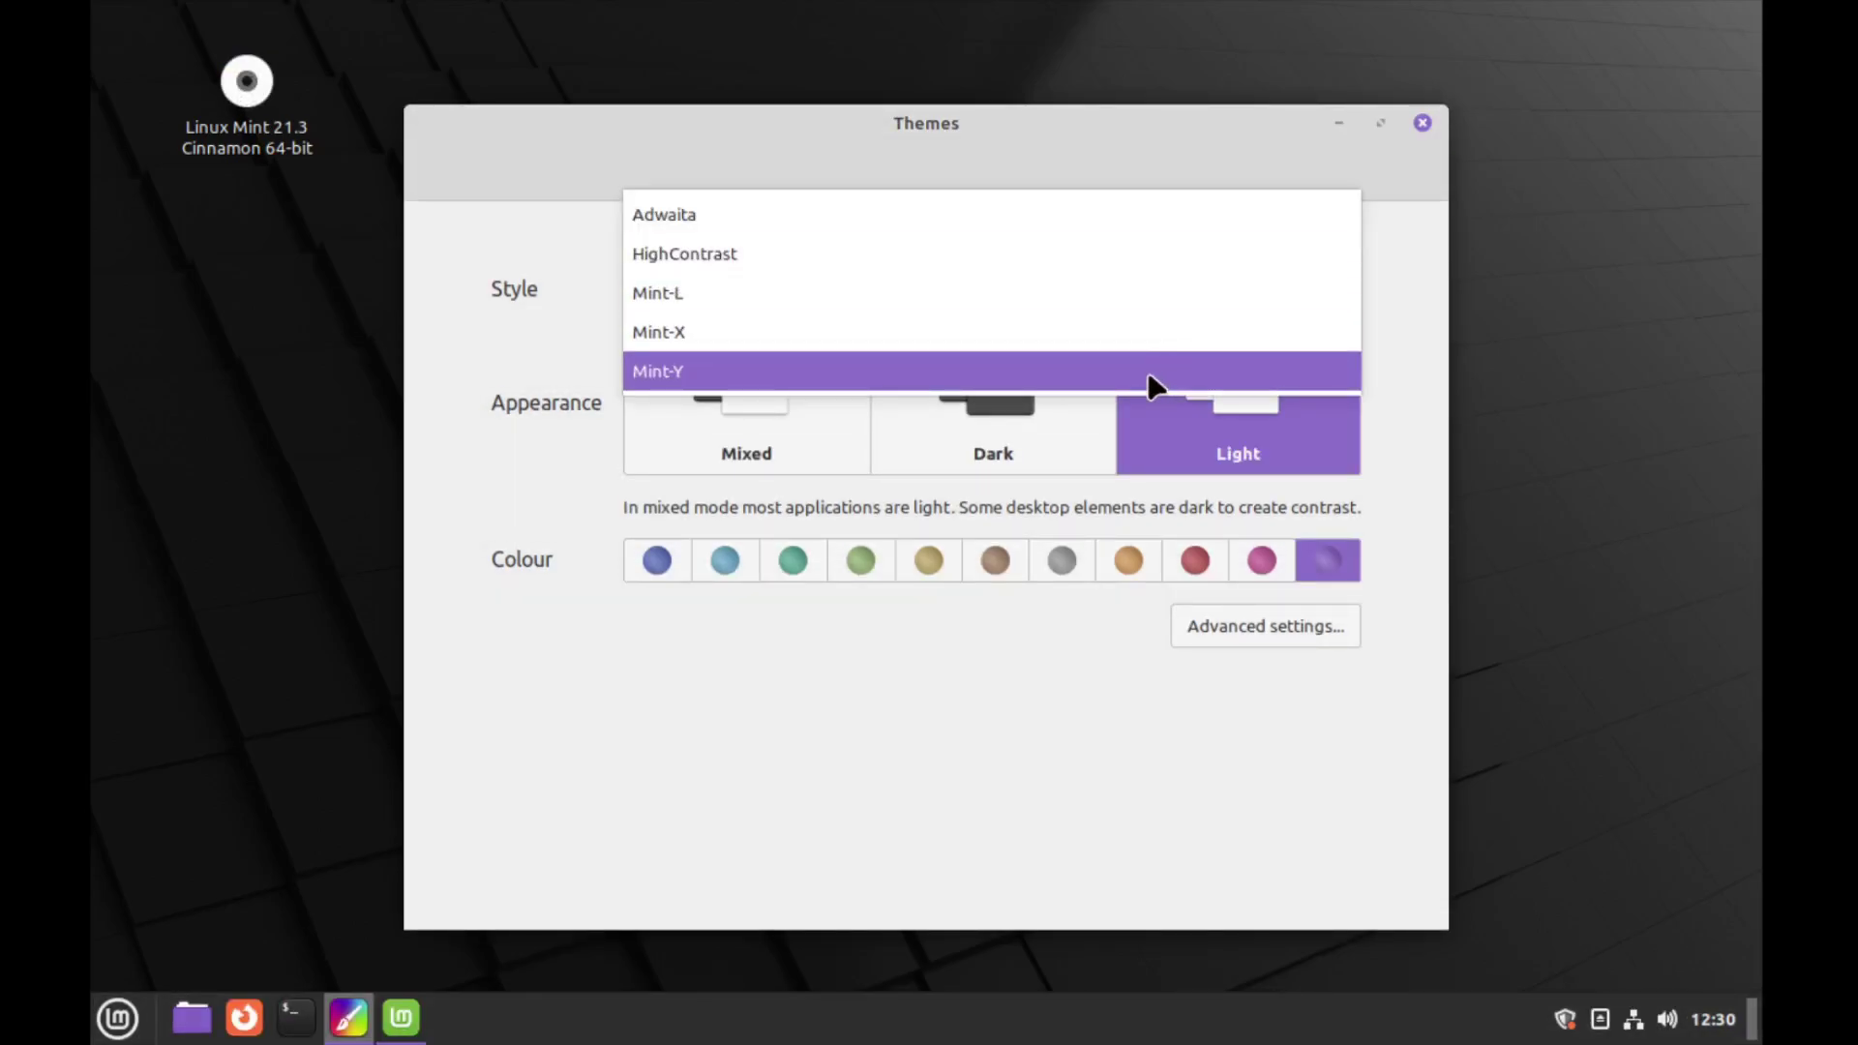
left_click(1148, 372)
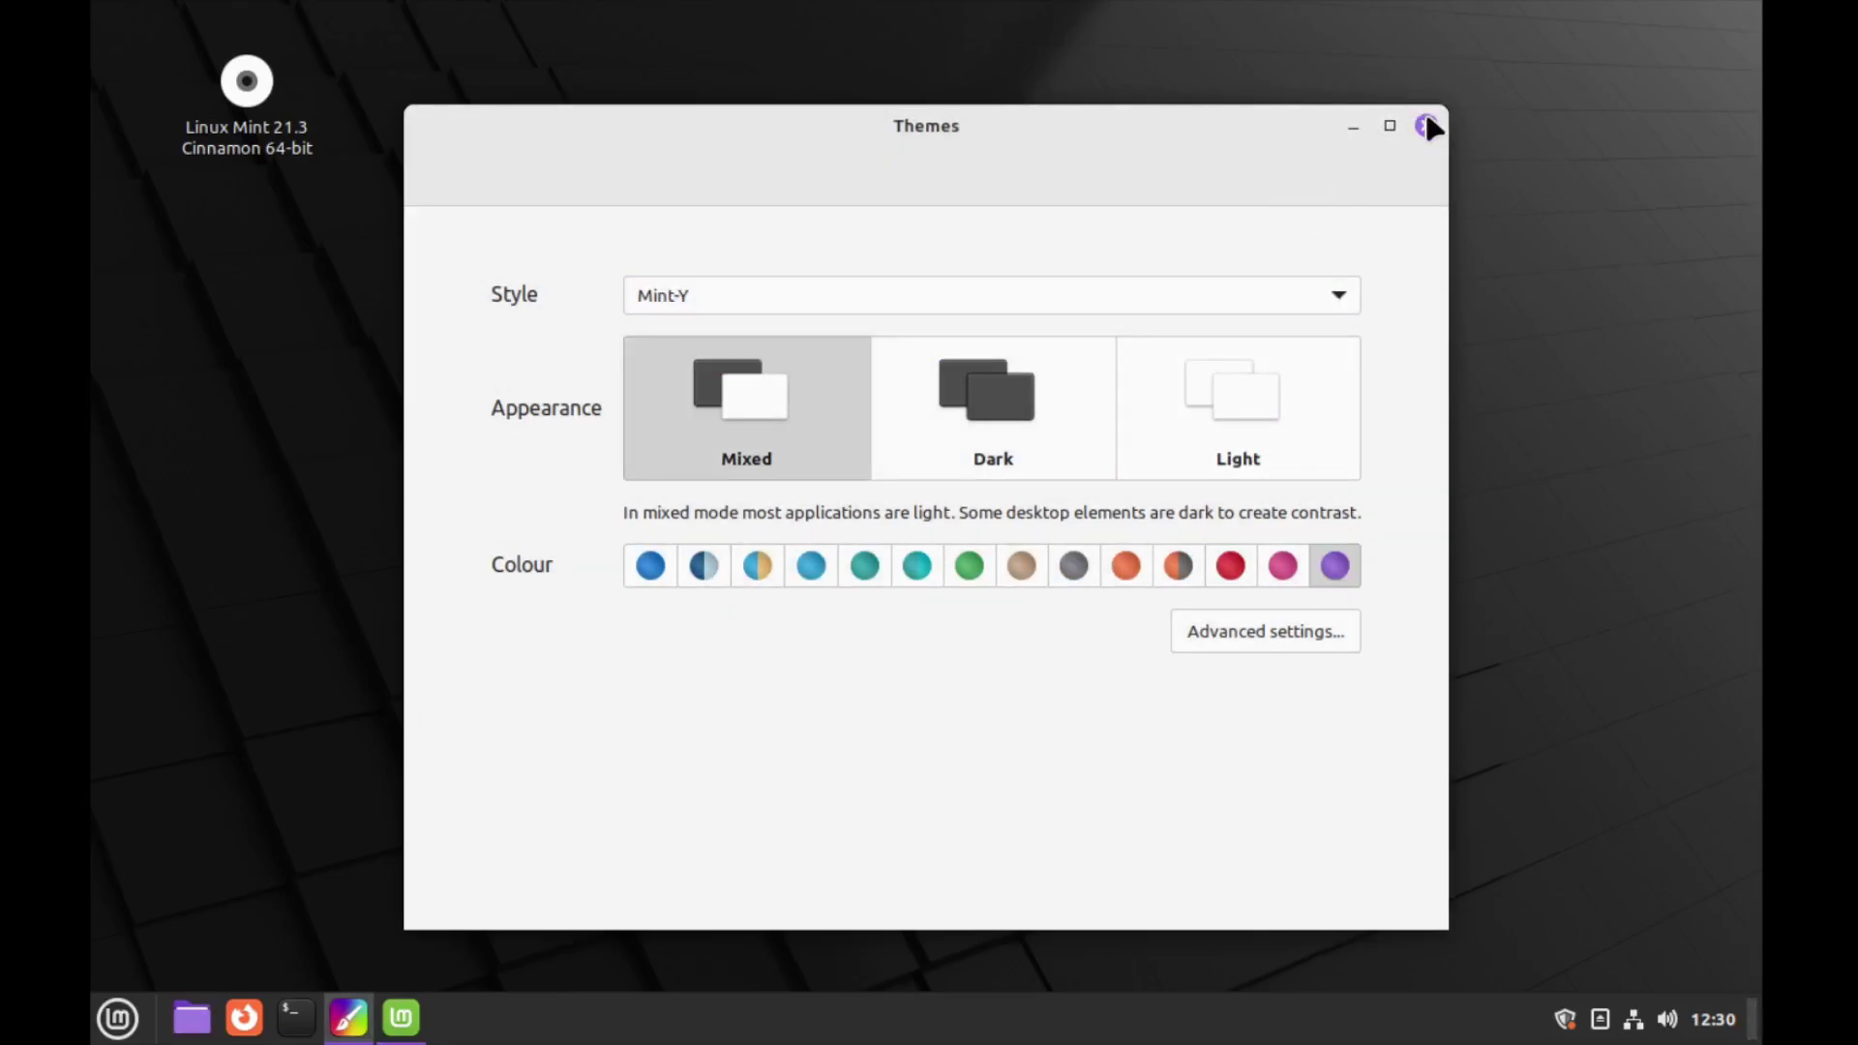
left_click(1426, 126)
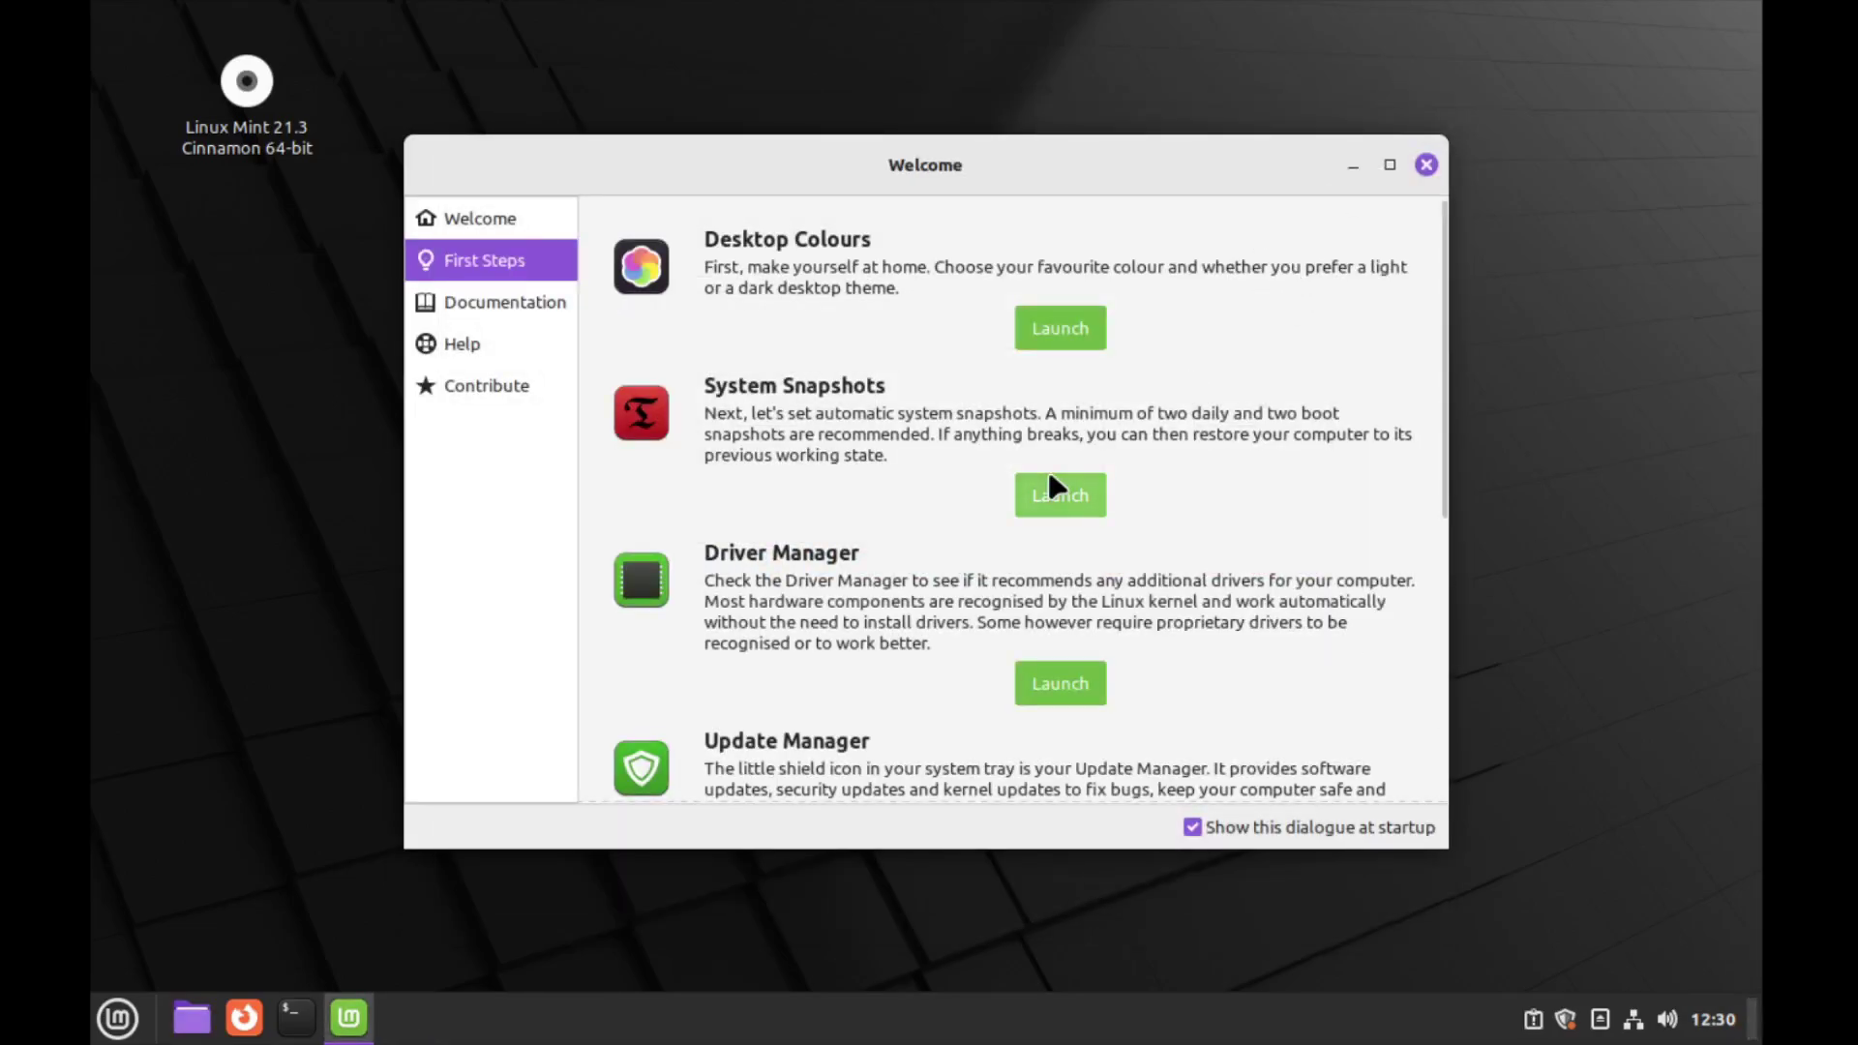
left_click(1045, 498)
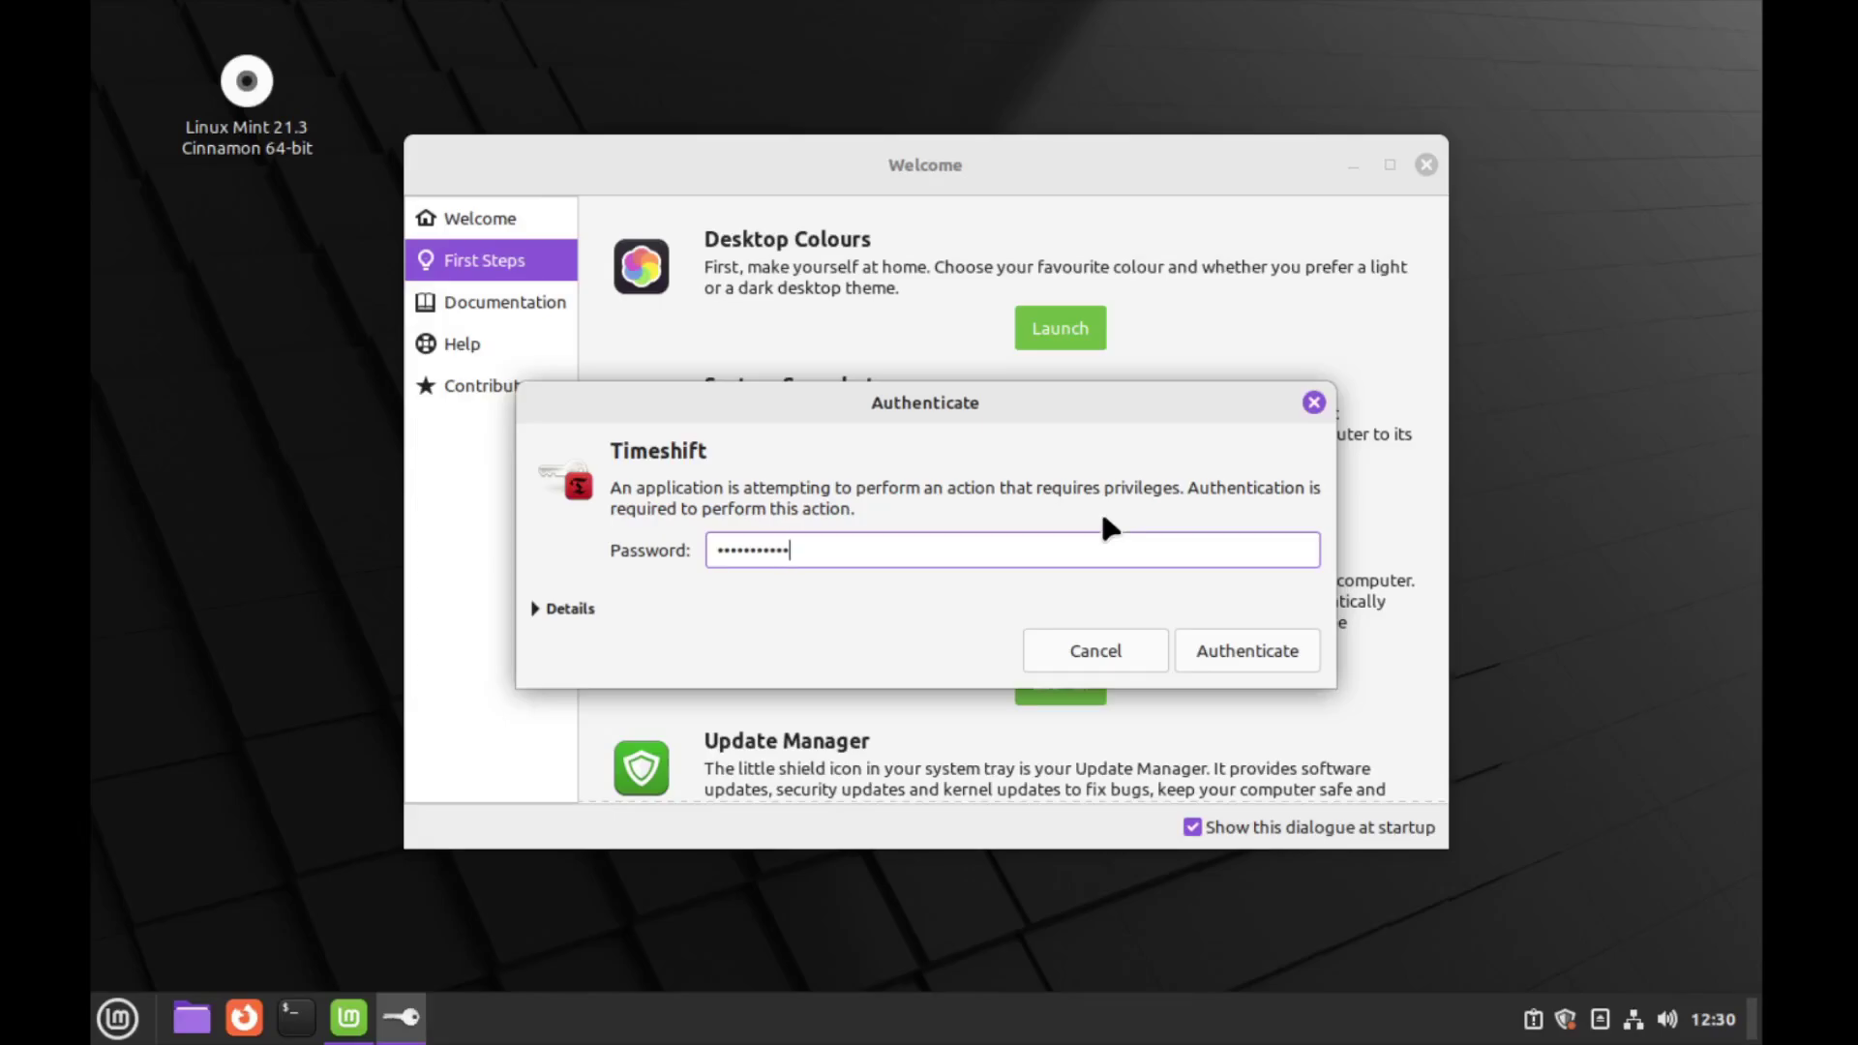
key("Return")
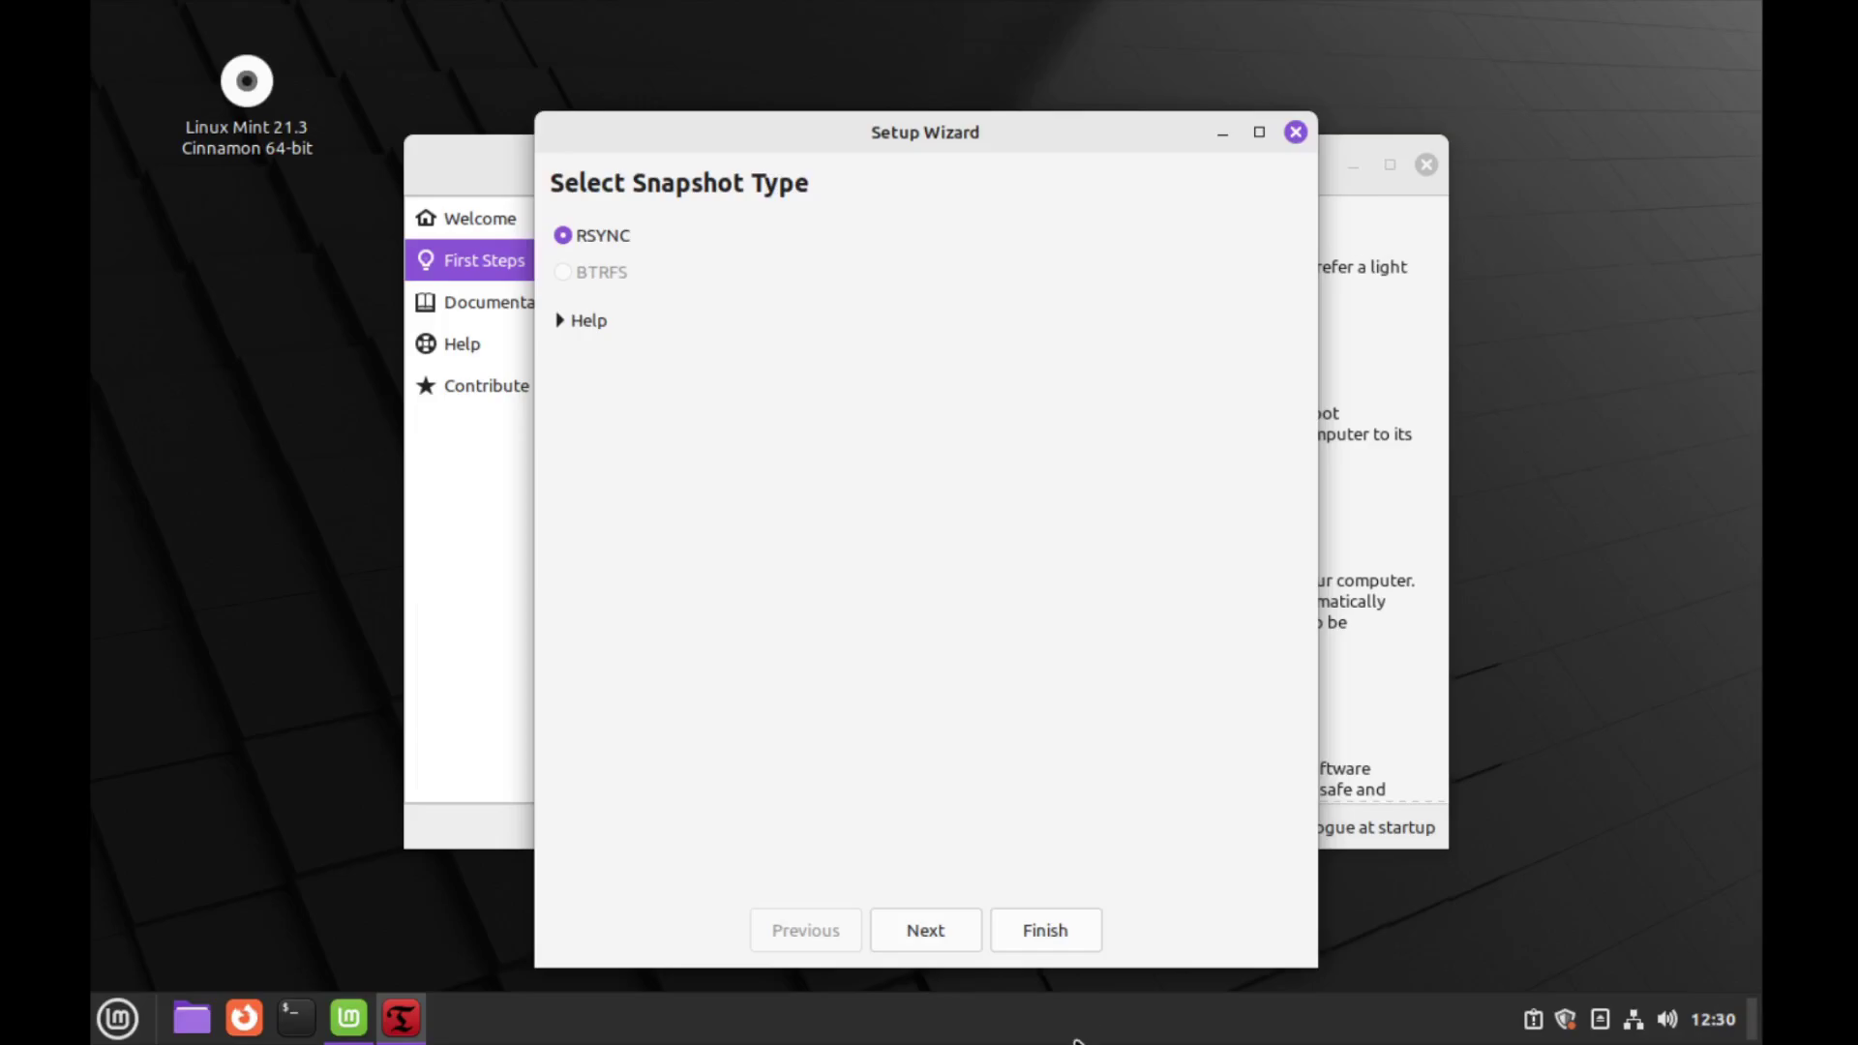
left_click(960, 932)
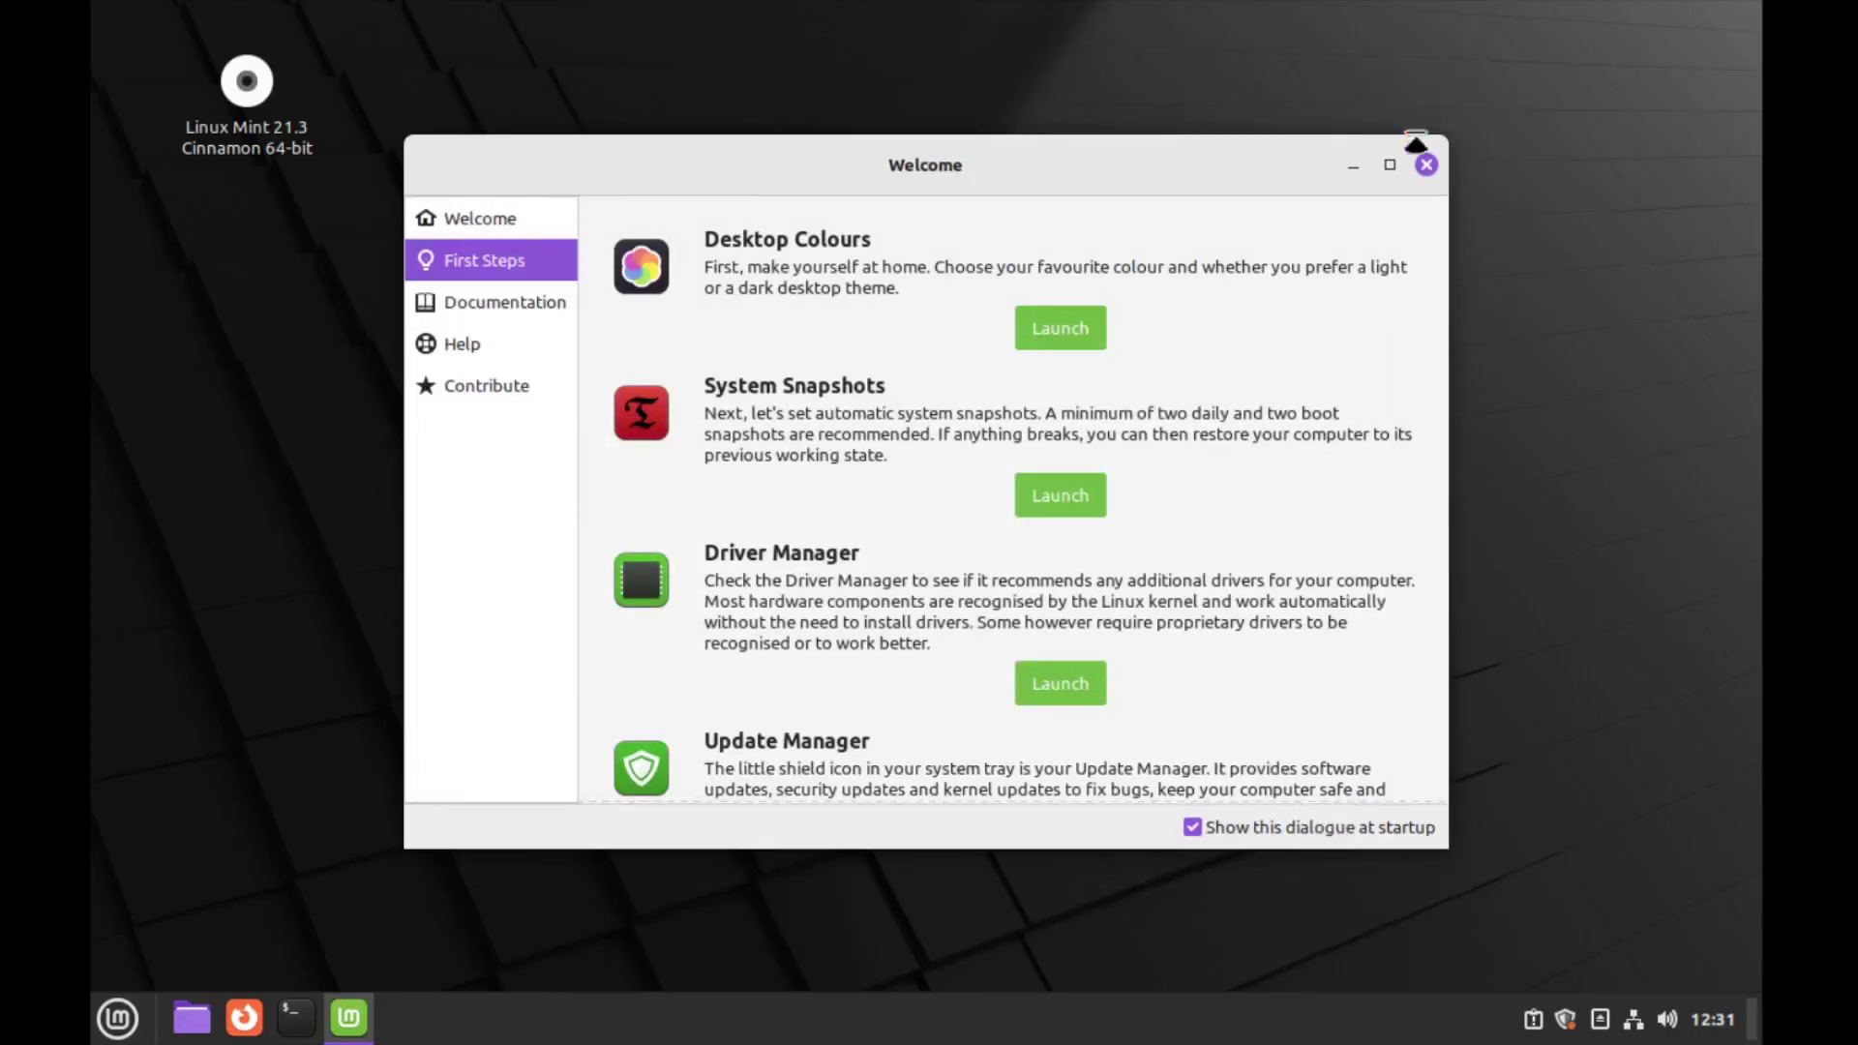
Launch Driver Manager from the Welcome screen to check for additional hardware drivers
left_click(1066, 687)
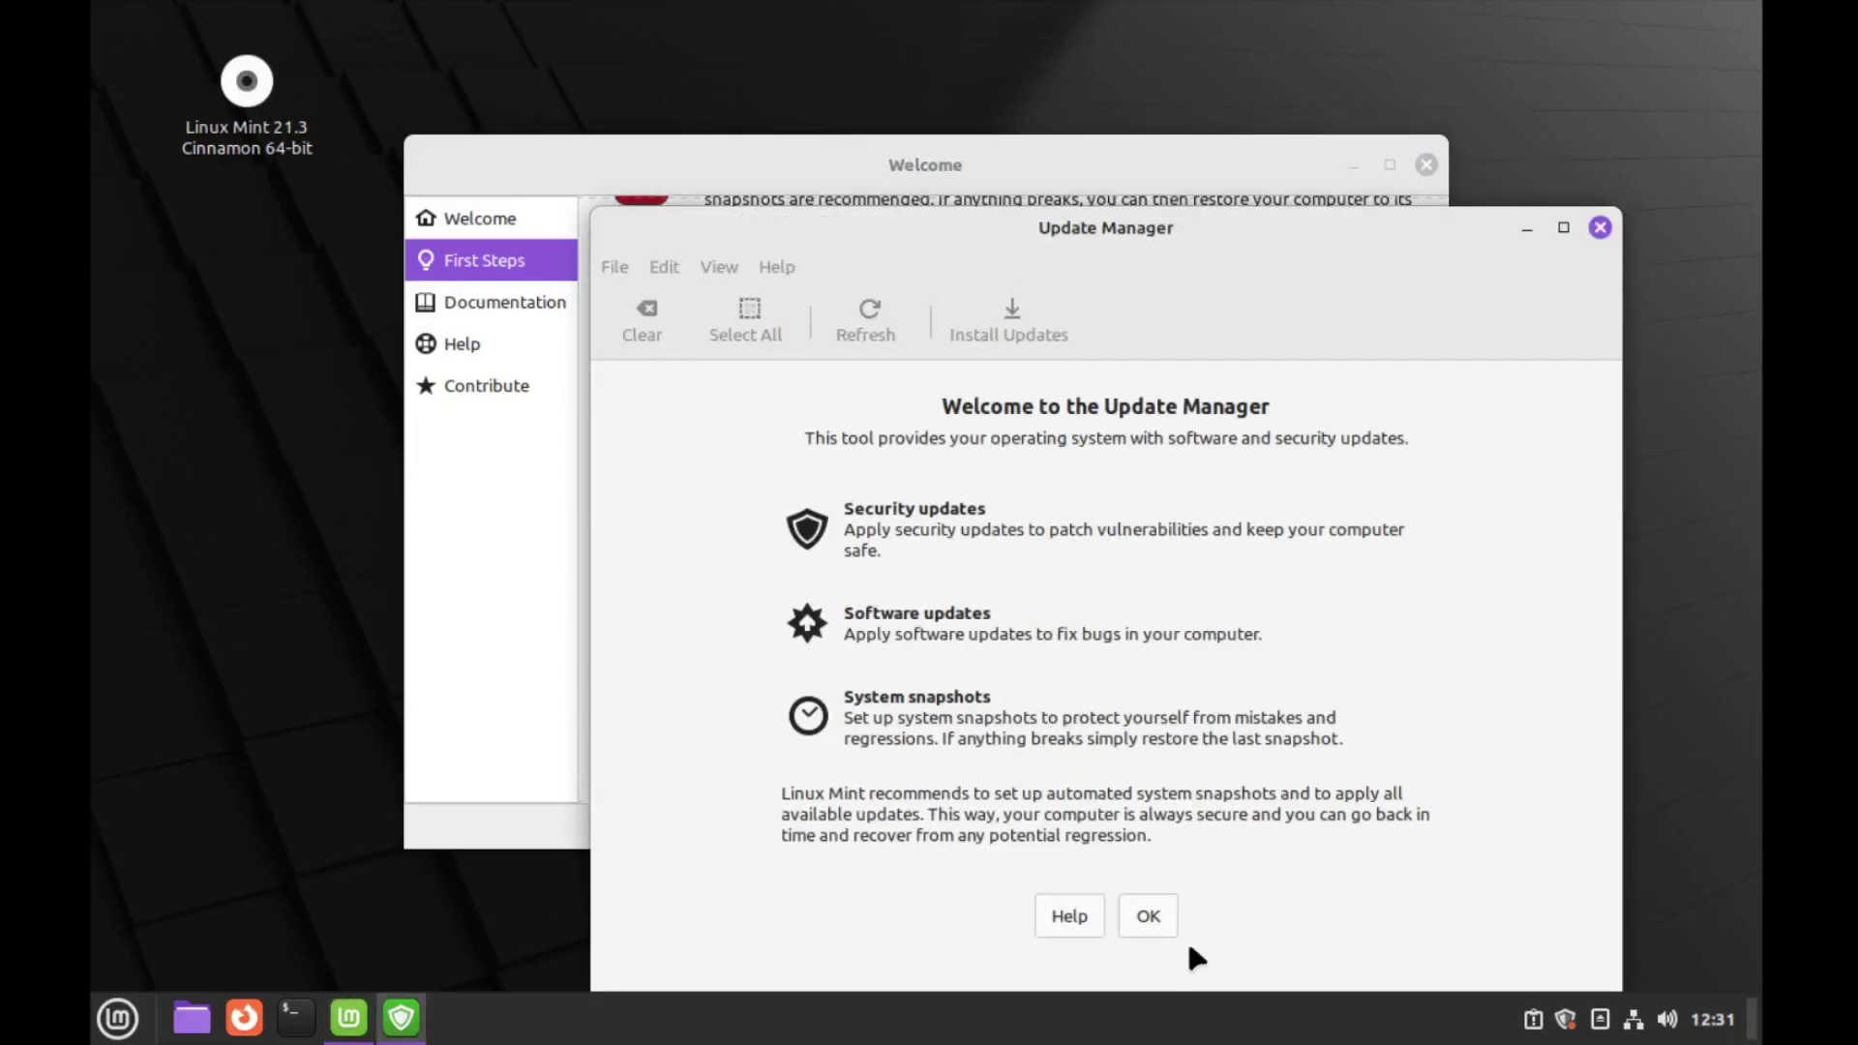
Dismiss the Update Manager introduction, accept switching to a local mirror, and authenticate
left_click(1164, 913)
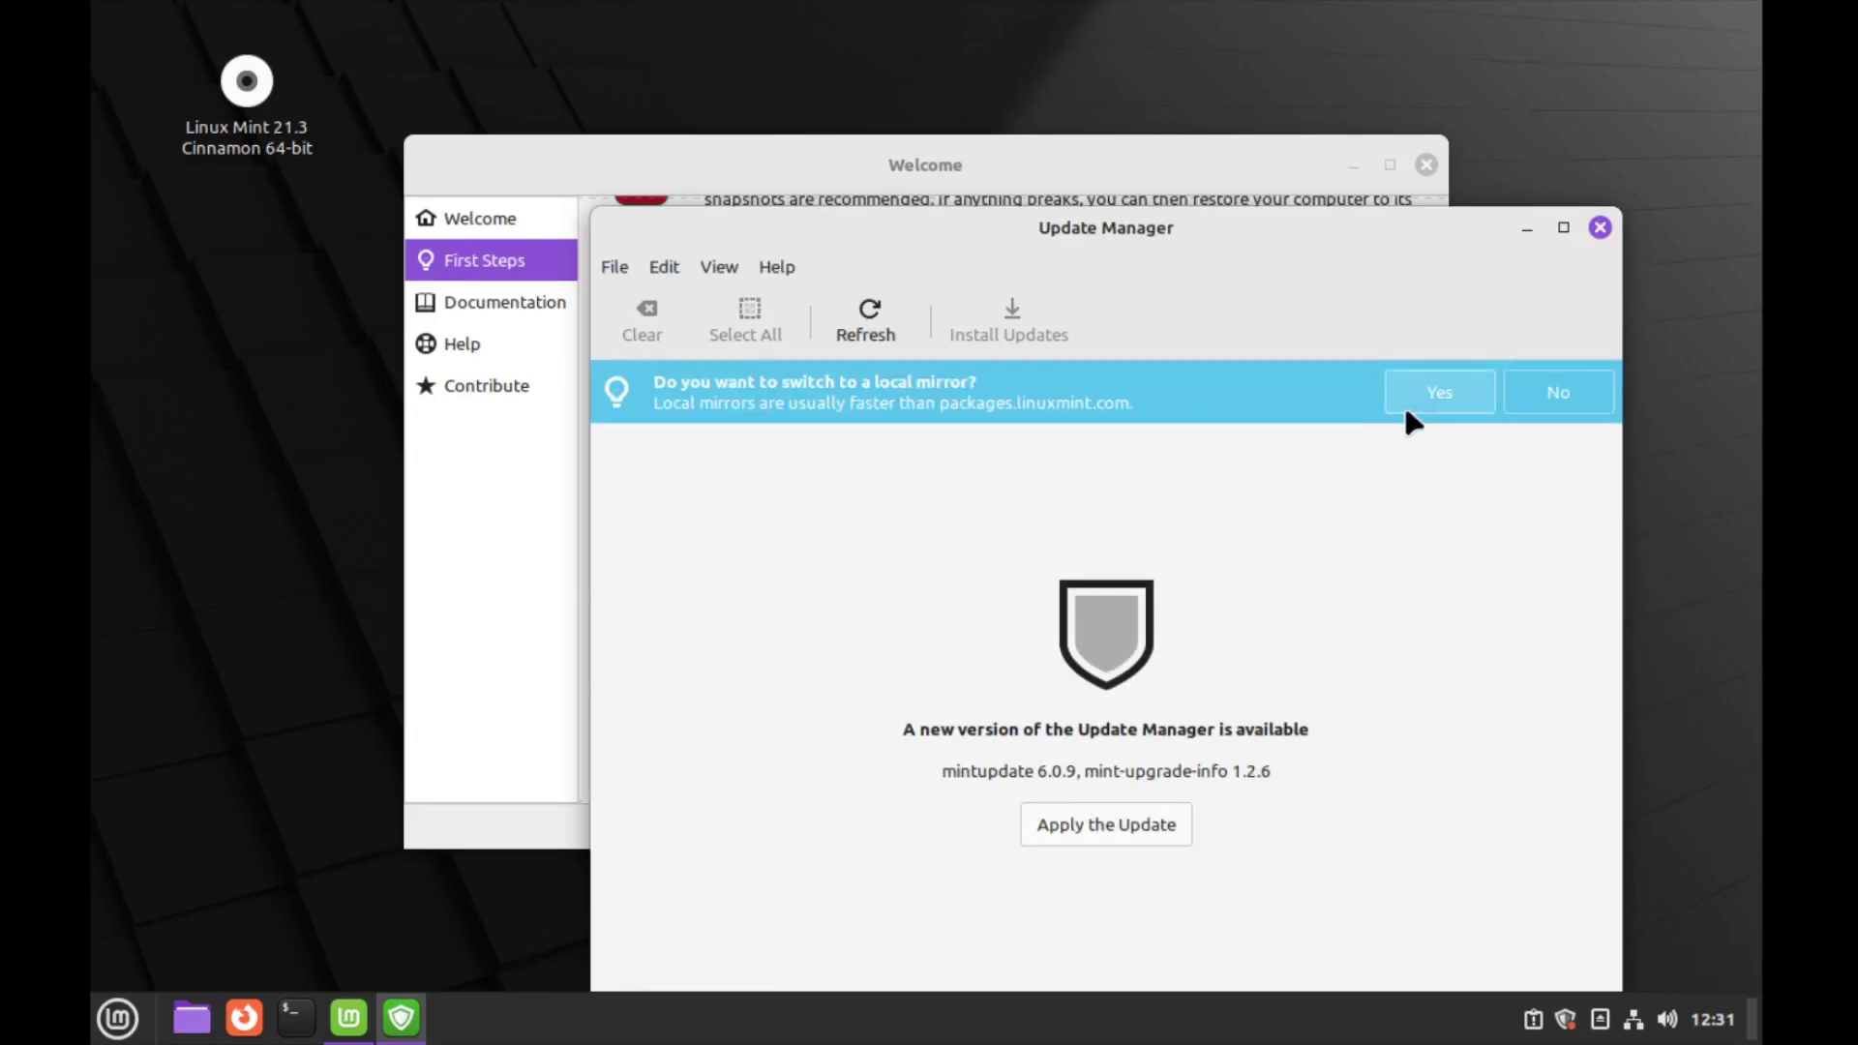
left_click(1442, 404)
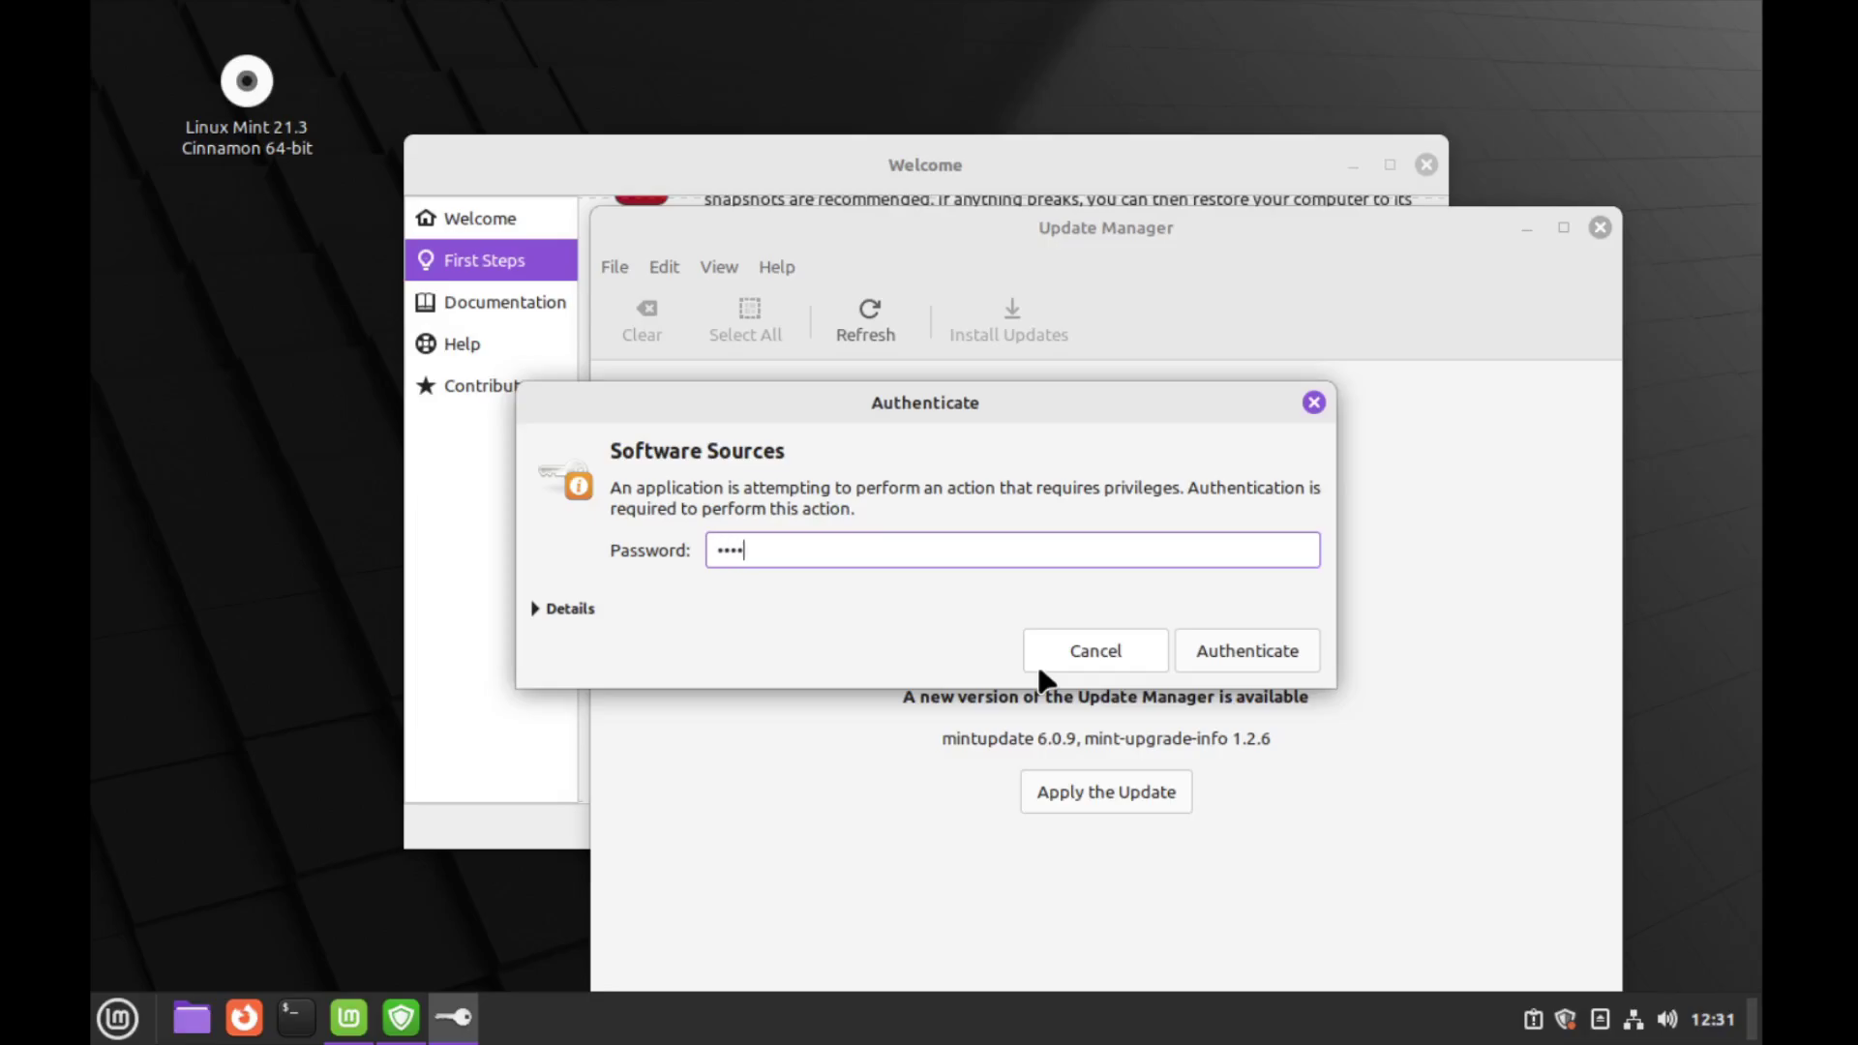
key("Return")
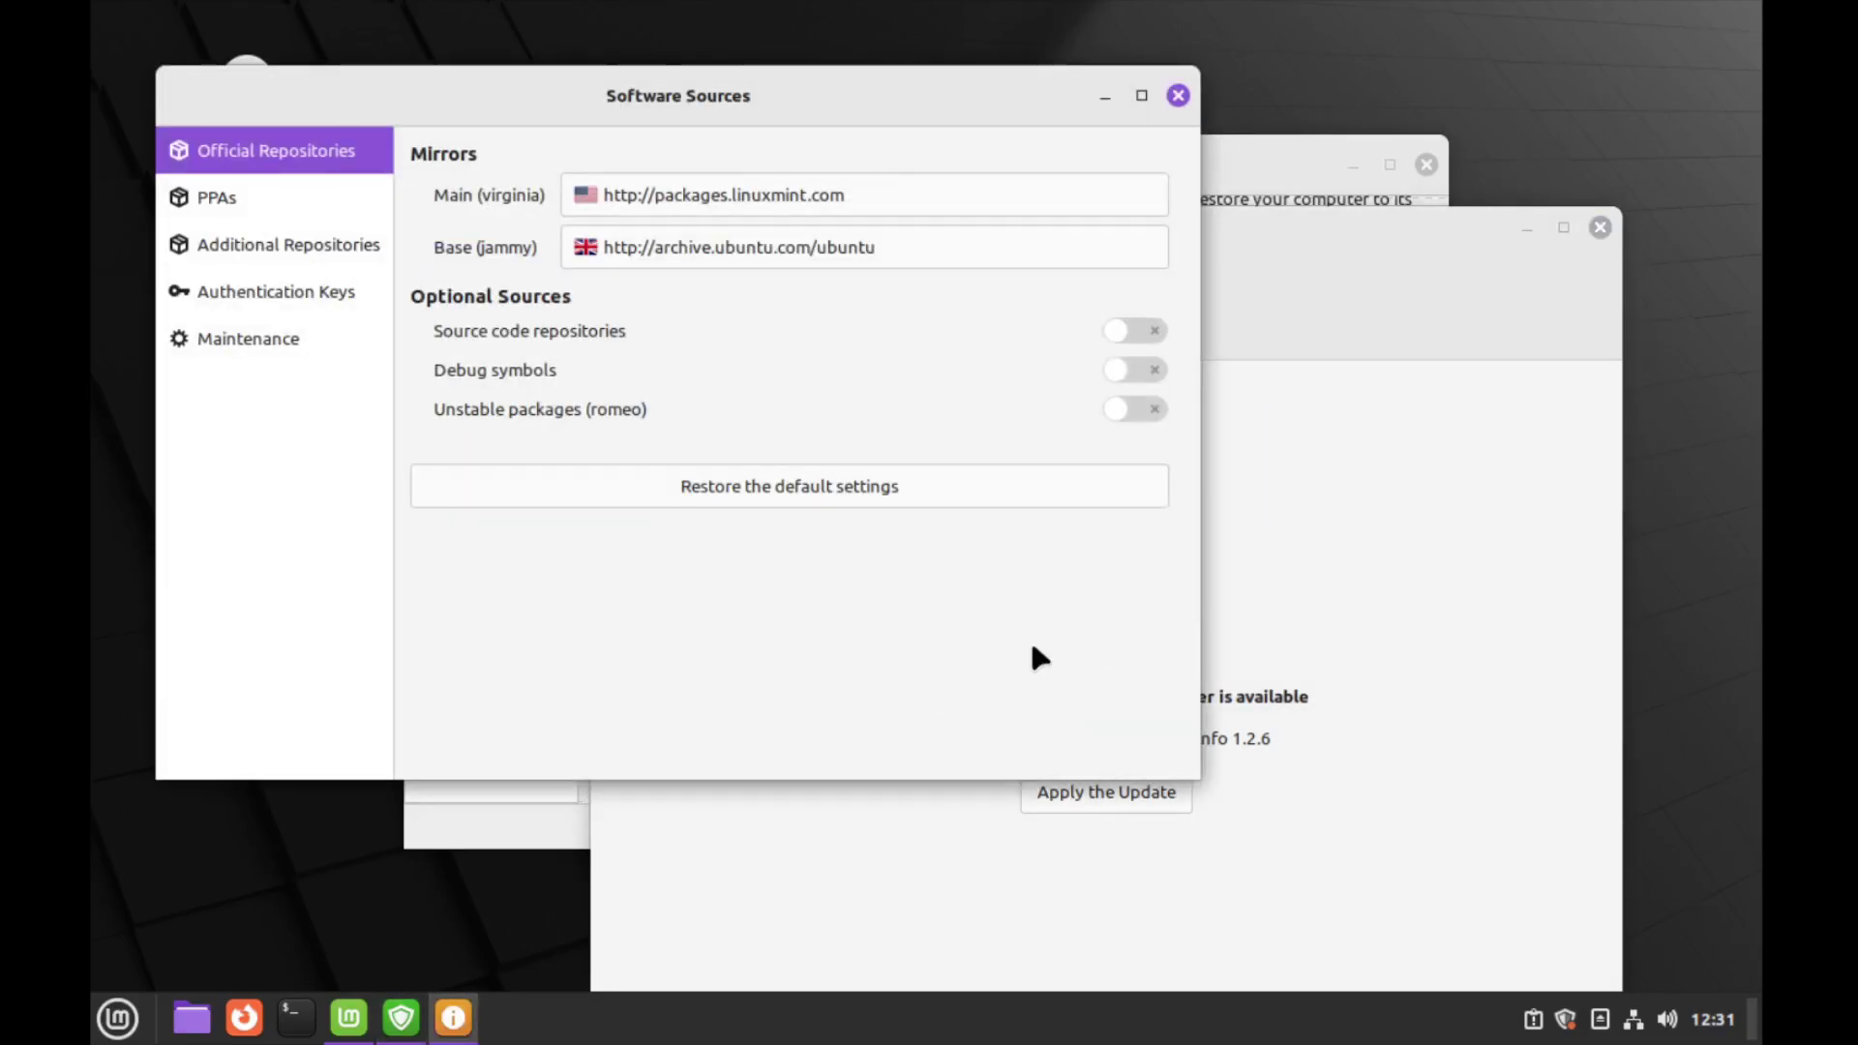
Set the Main mirror to Rackspace and the Base mirror to mythic-beasts, apply, and close Software Sources
left_click(852, 192)
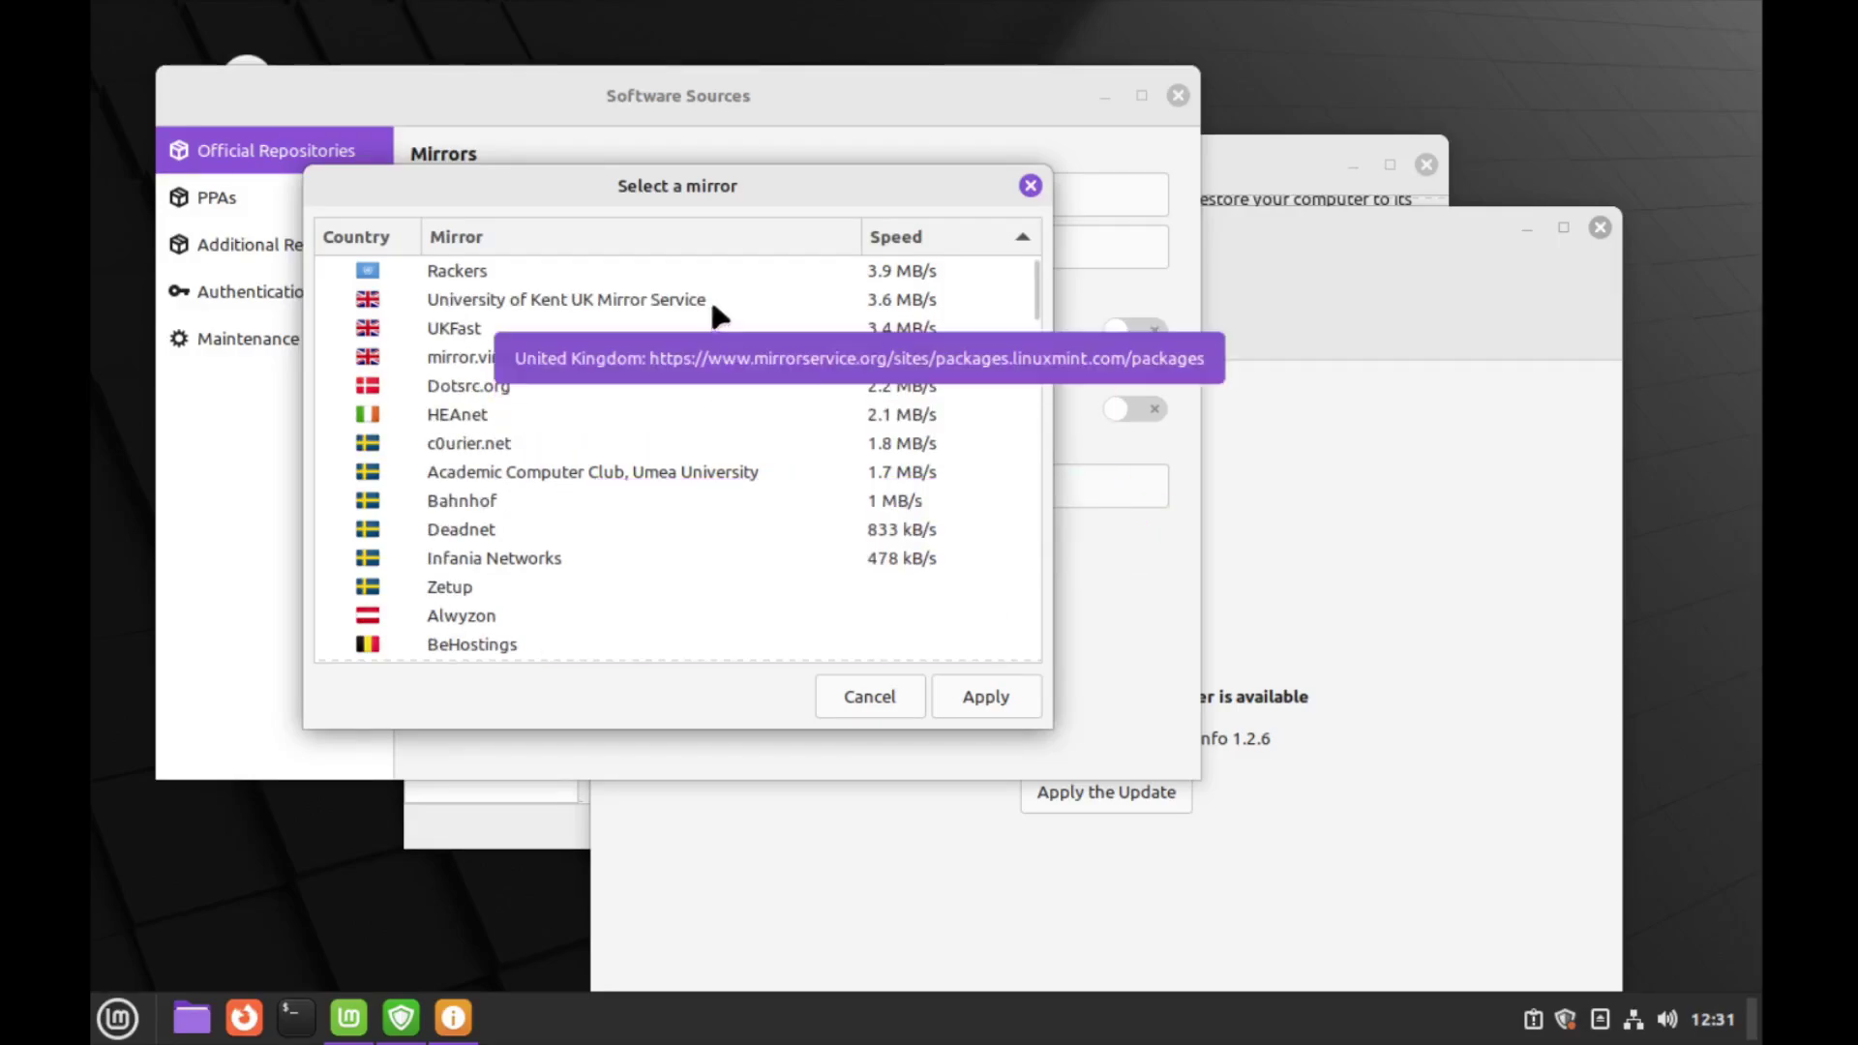
left_click(333, 271)
left_click(961, 711)
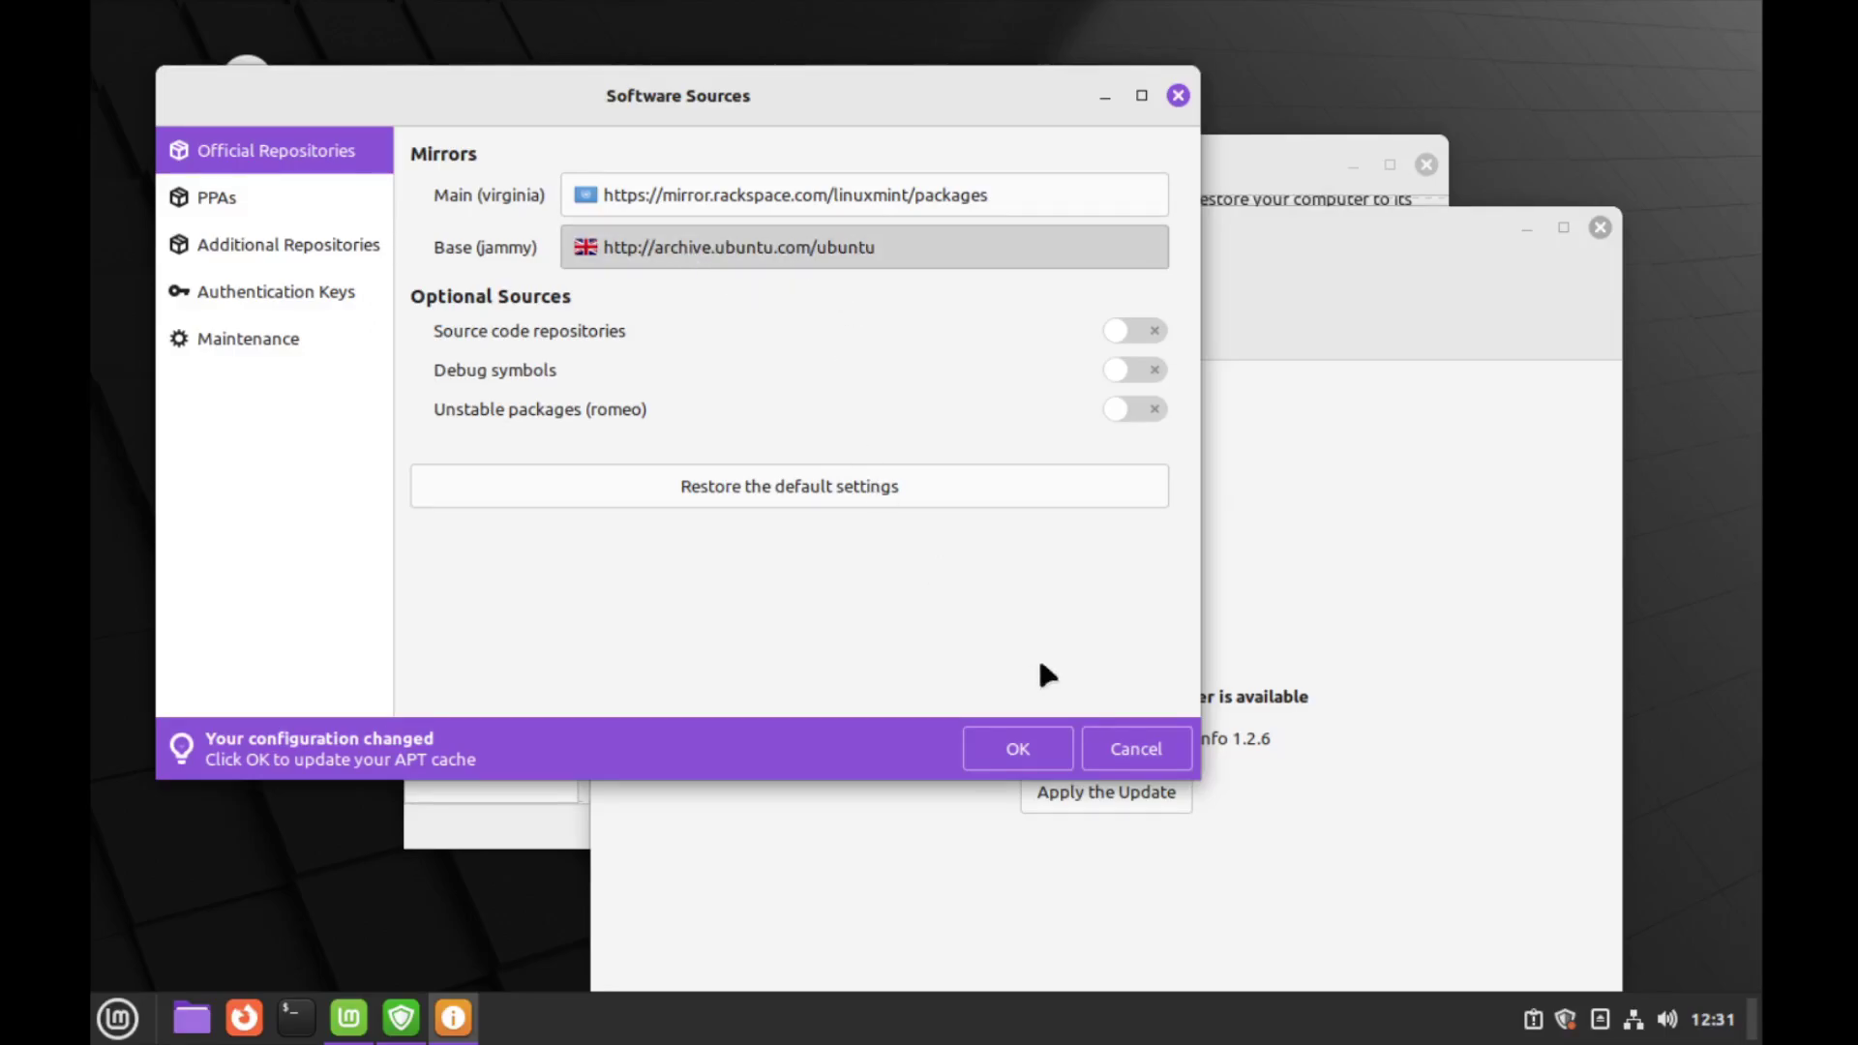
left_click(957, 247)
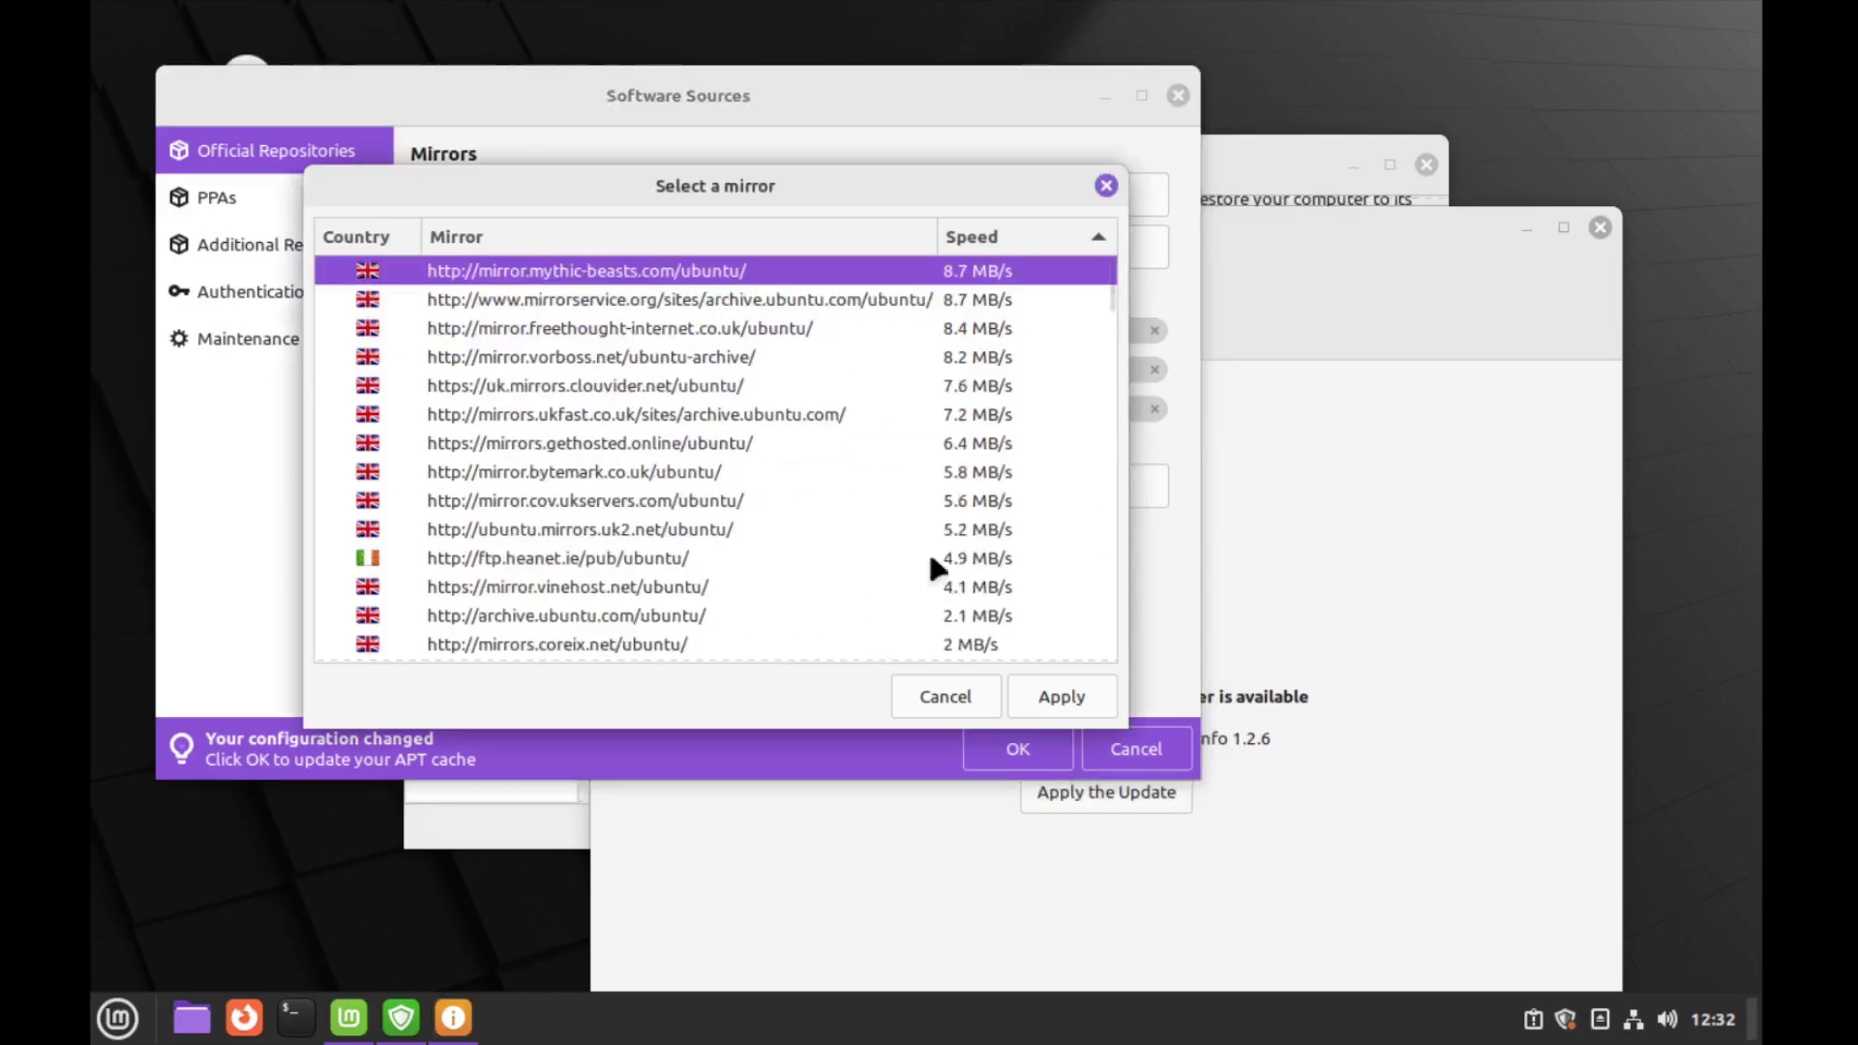
left_click(1061, 696)
left_click(1018, 747)
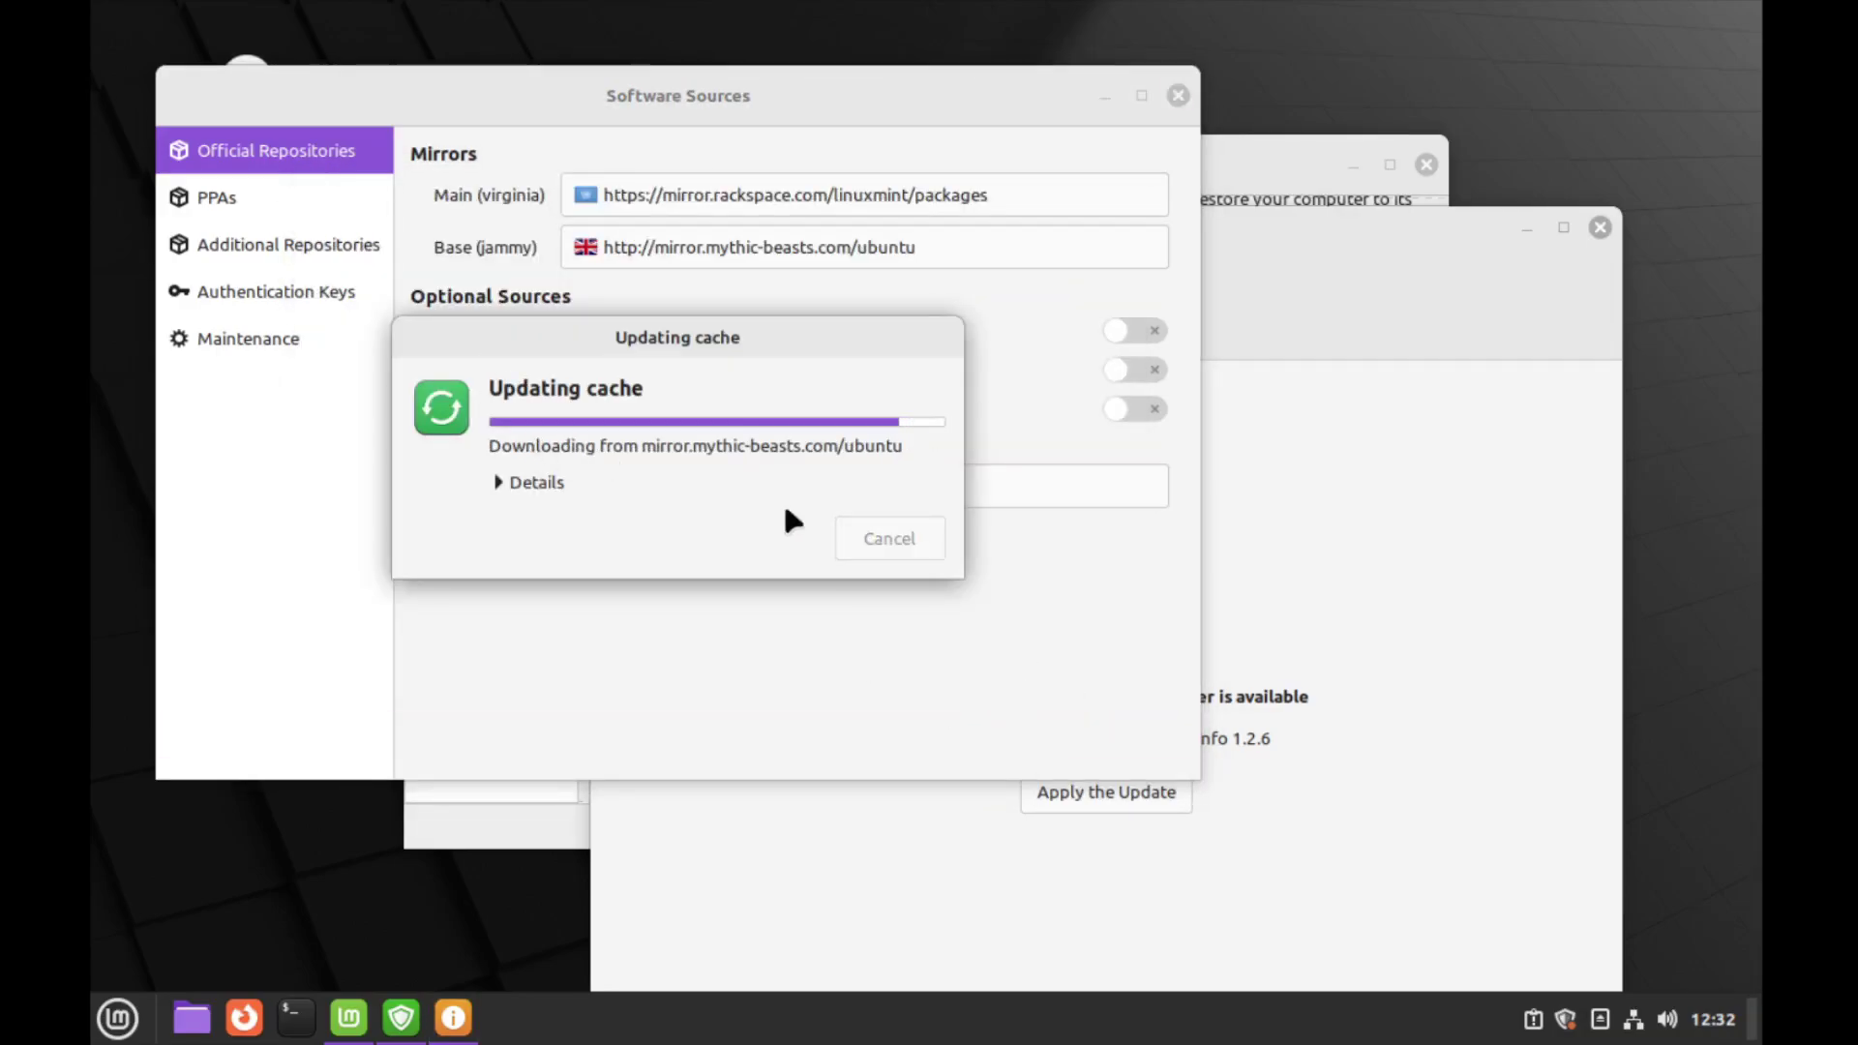
left_click(1177, 95)
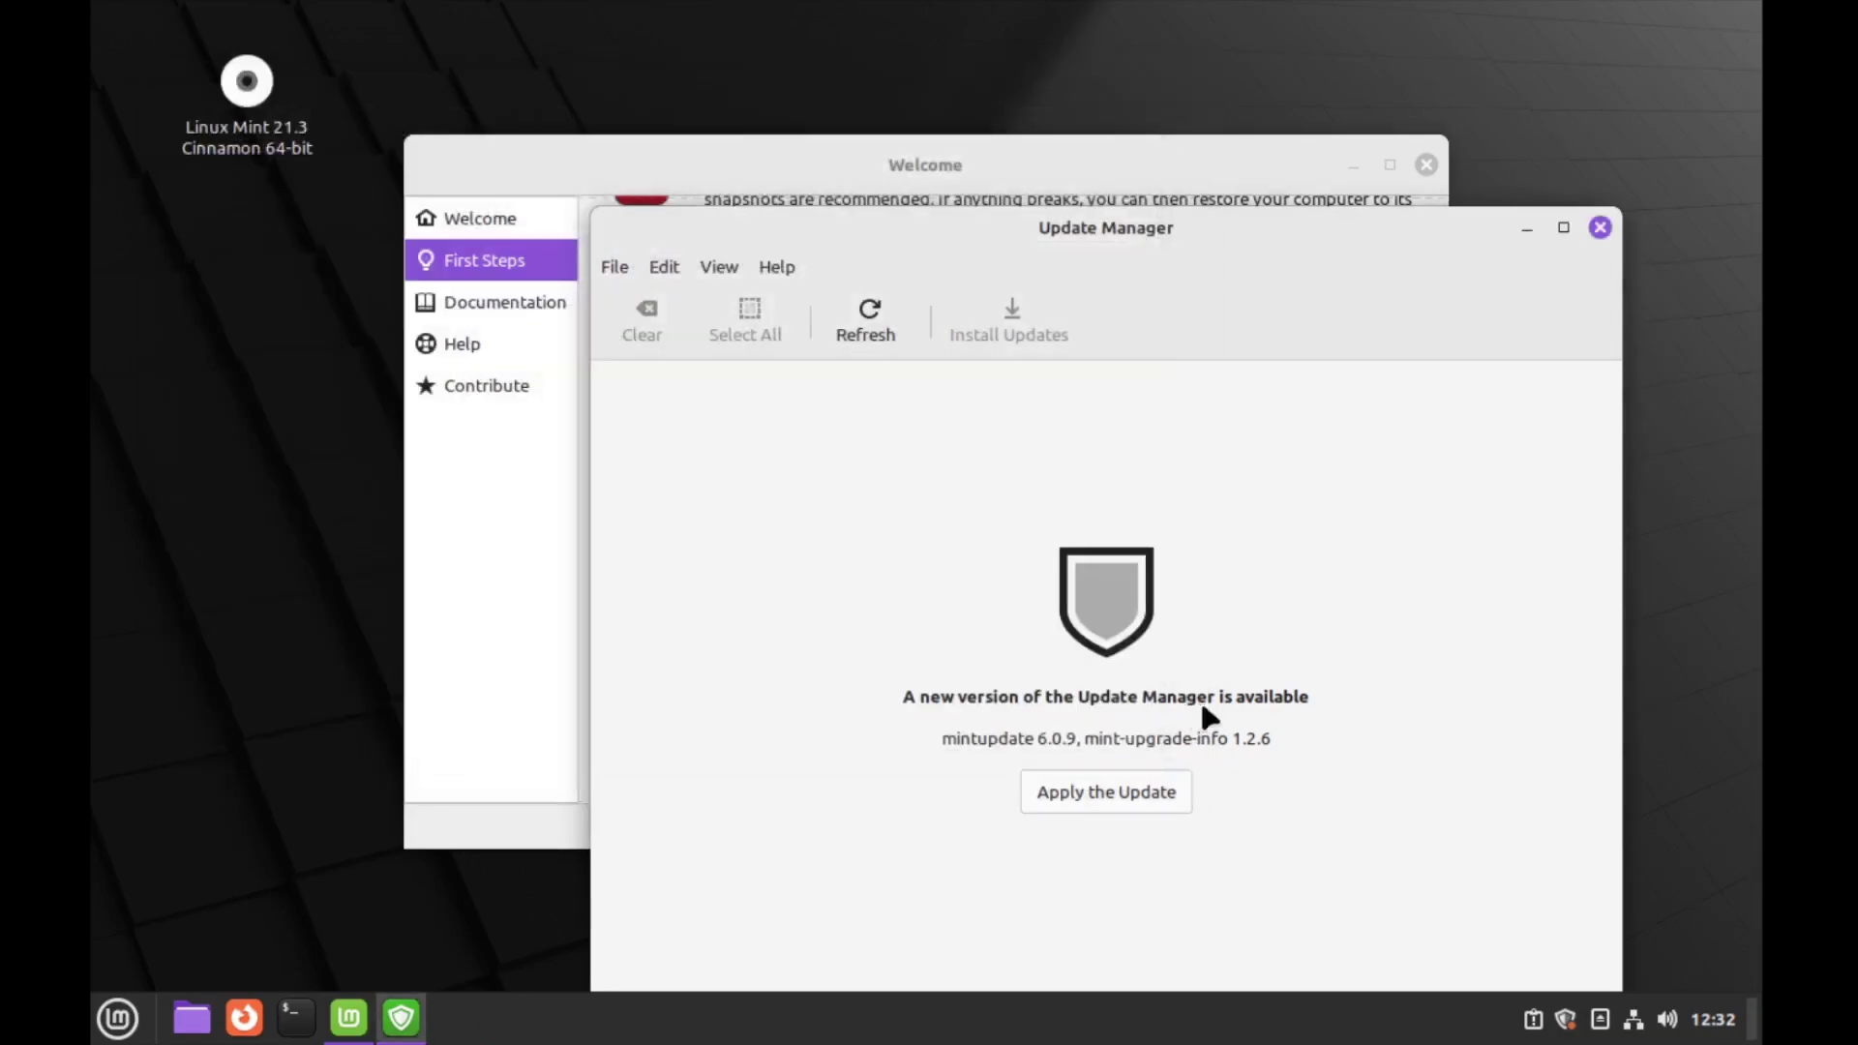
Authenticate to update Update Manager to 6.0.9, then install all 96 selected updates
left_click(1165, 785)
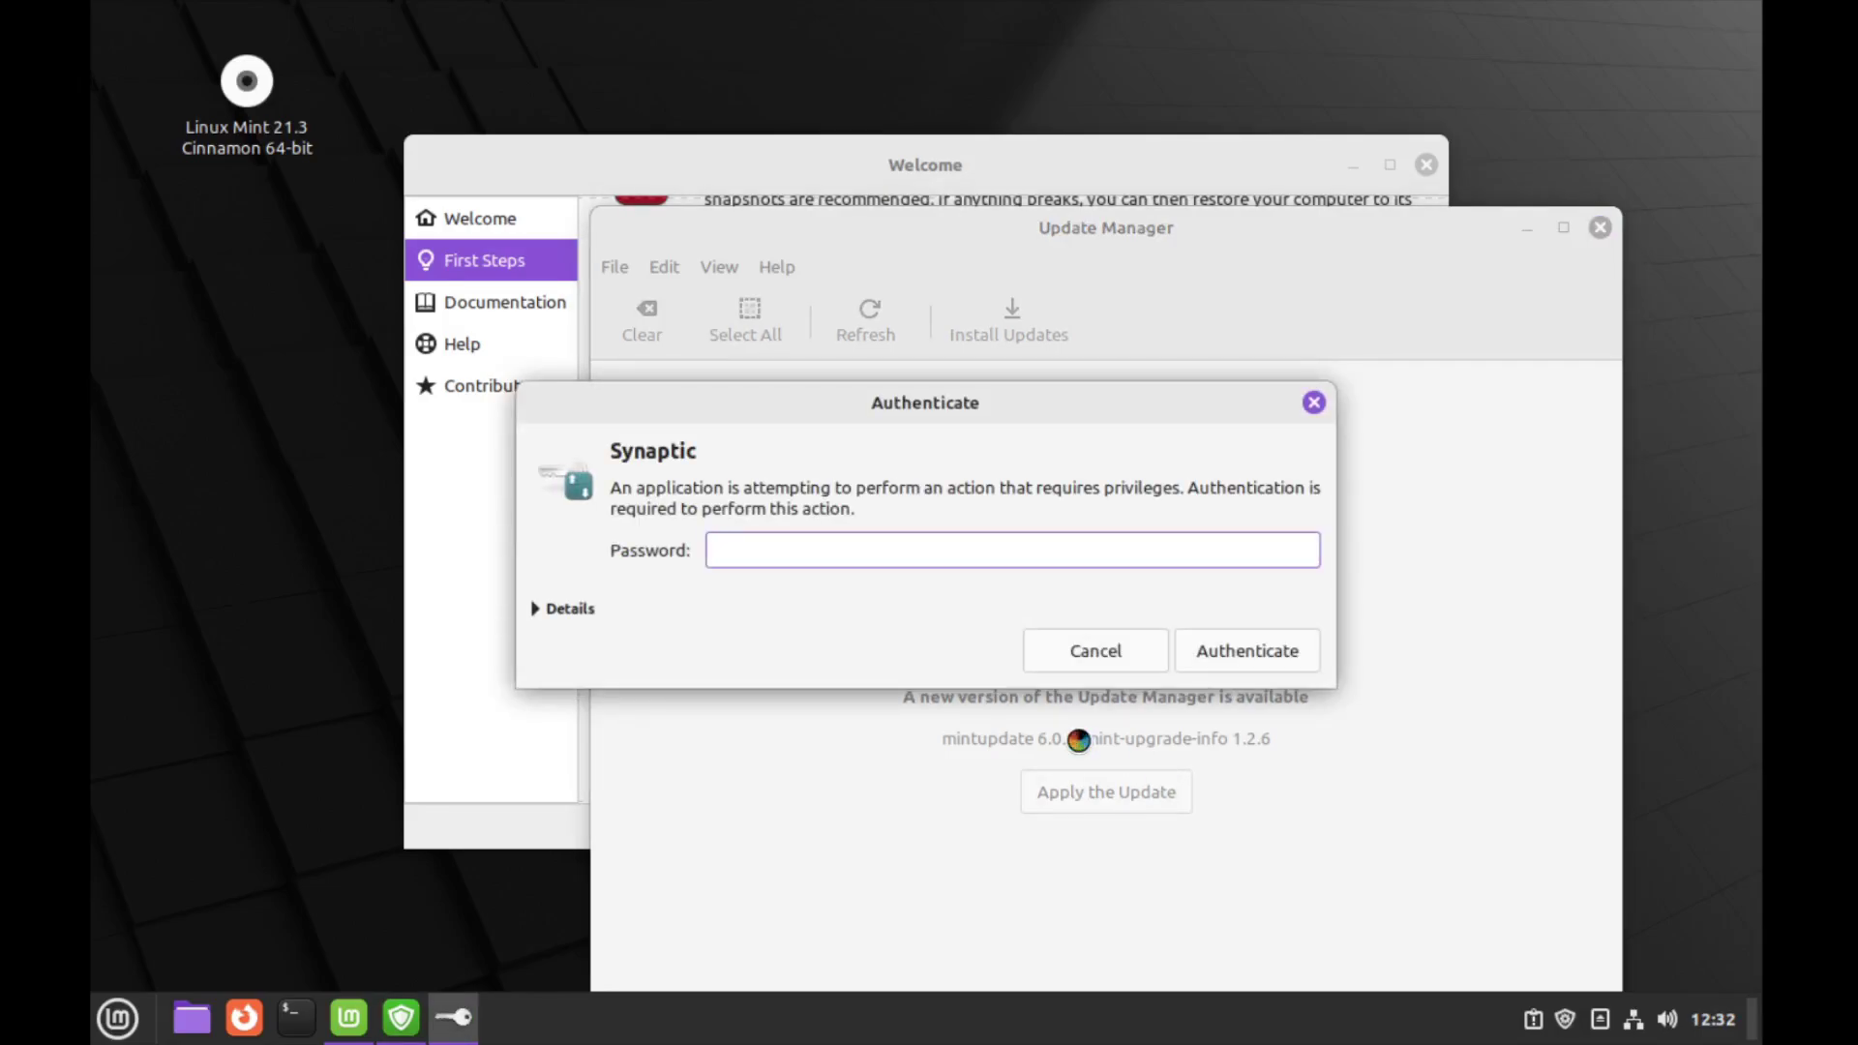
type("•••••••••••")
key("Return")
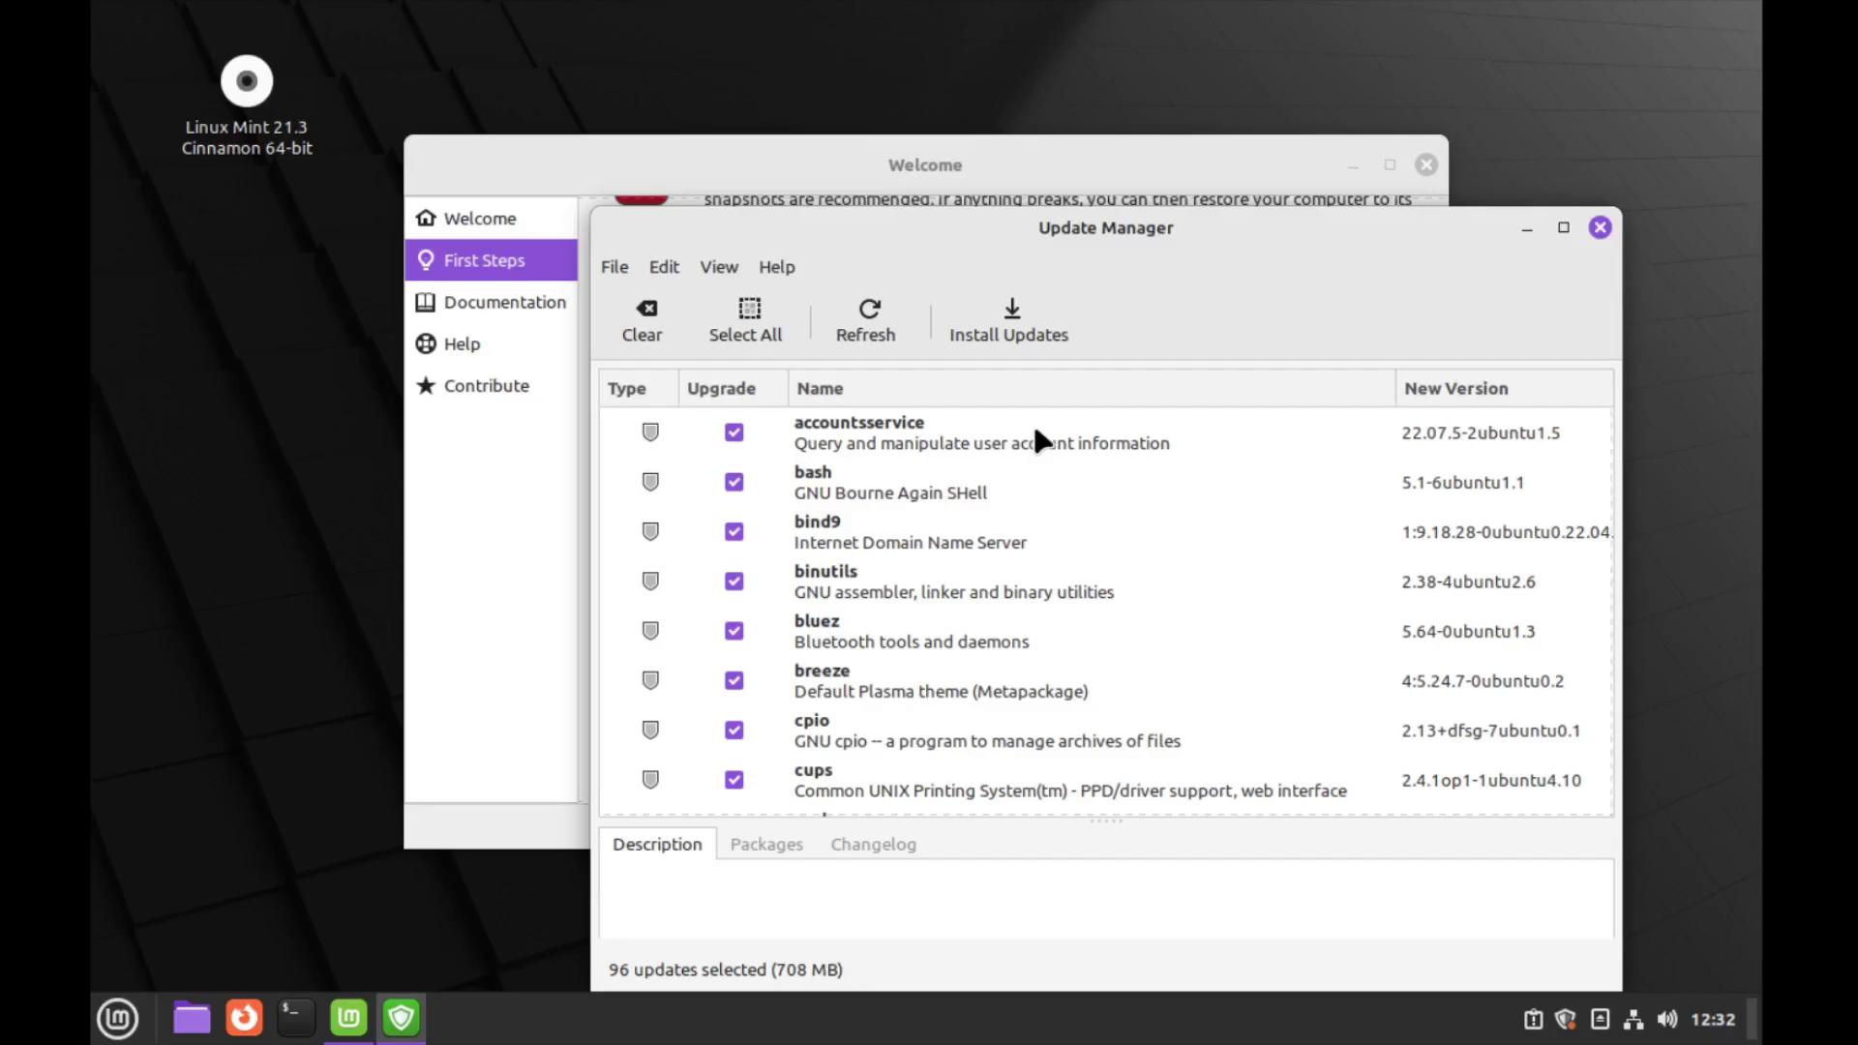
left_click(989, 329)
left_click(1184, 884)
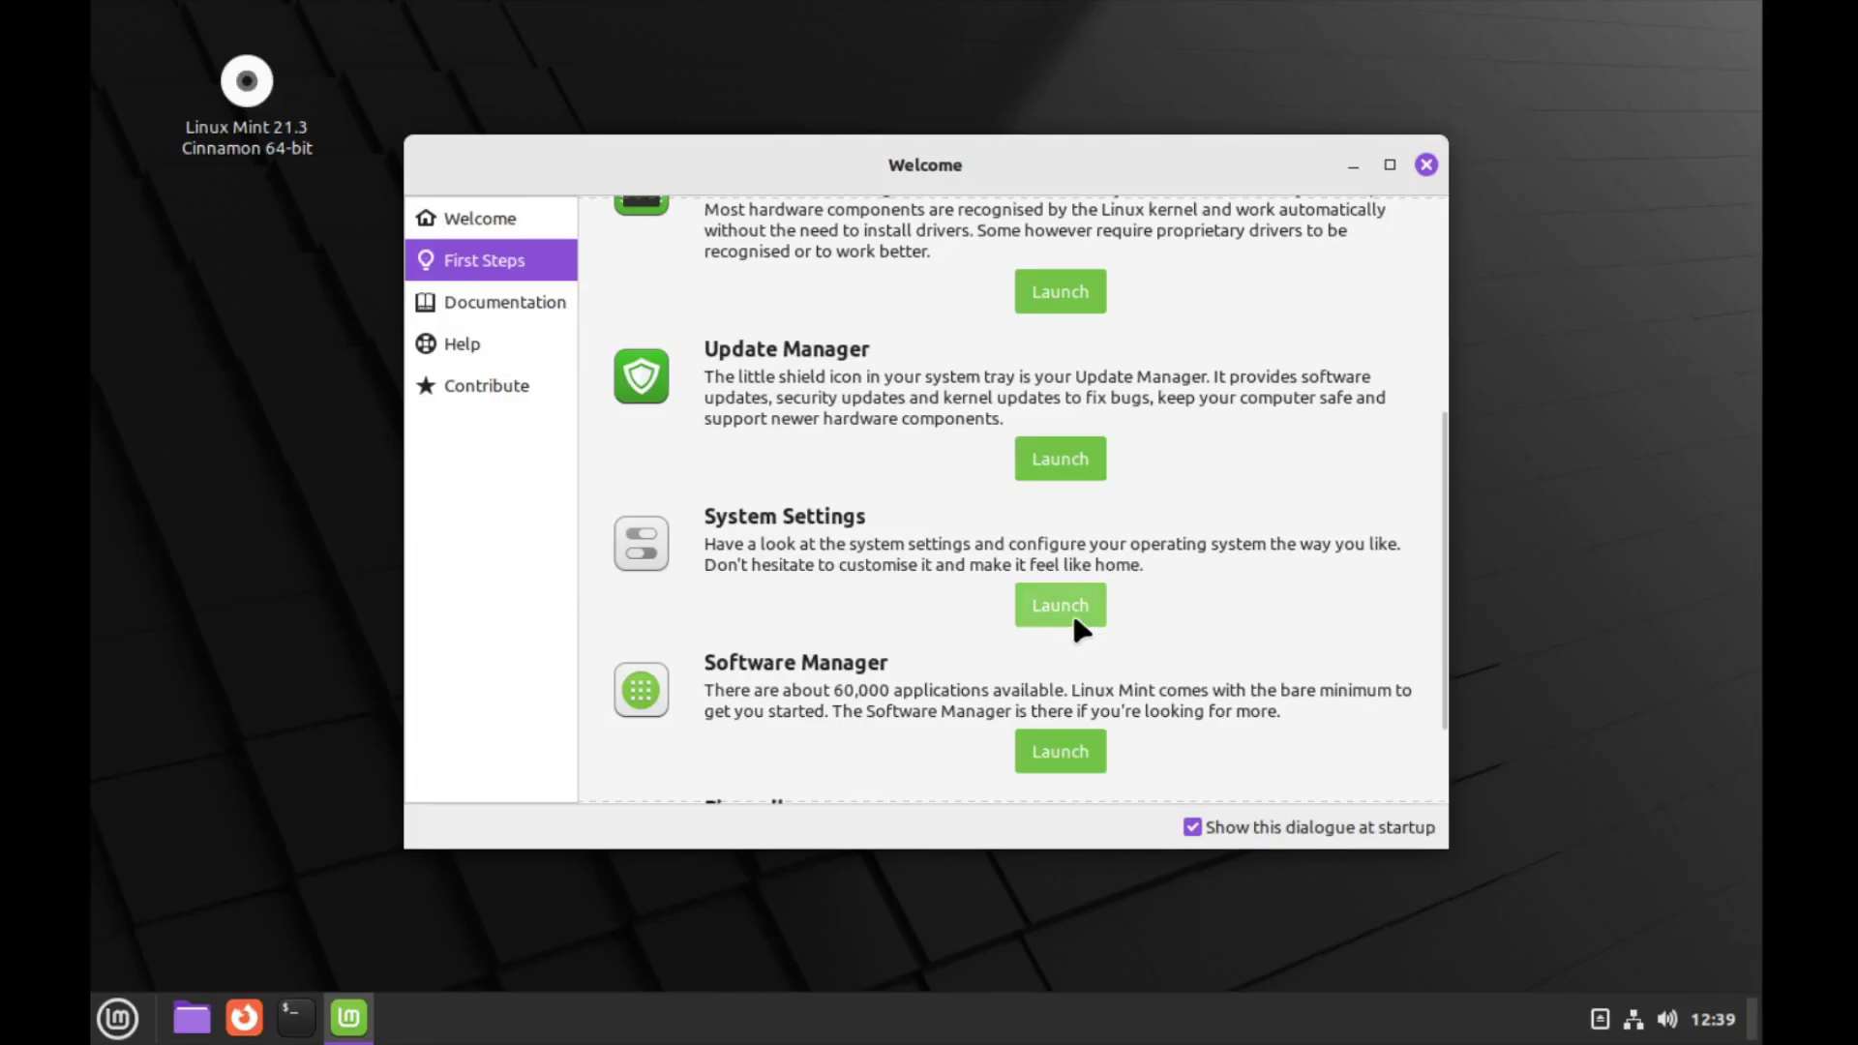
left_click(1059, 605)
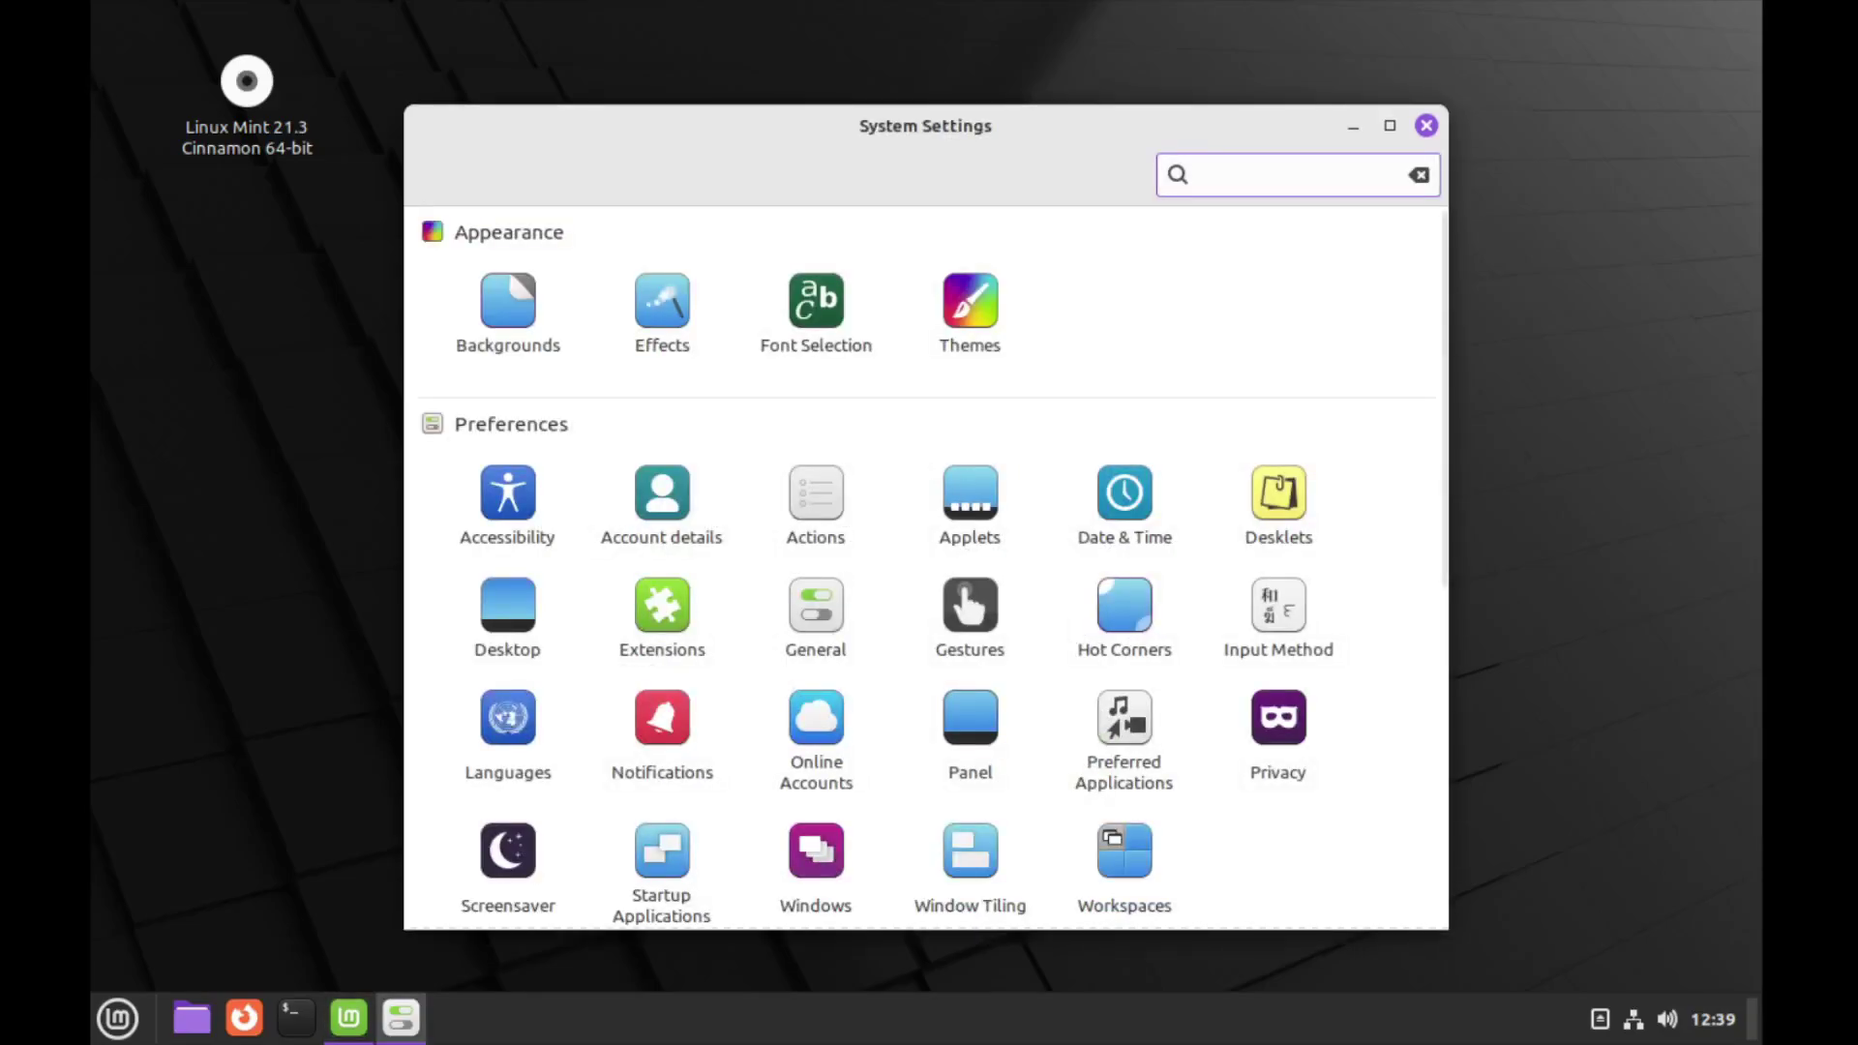
scroll(830, 511, "down", 3)
scroll(828, 507, "up", 3)
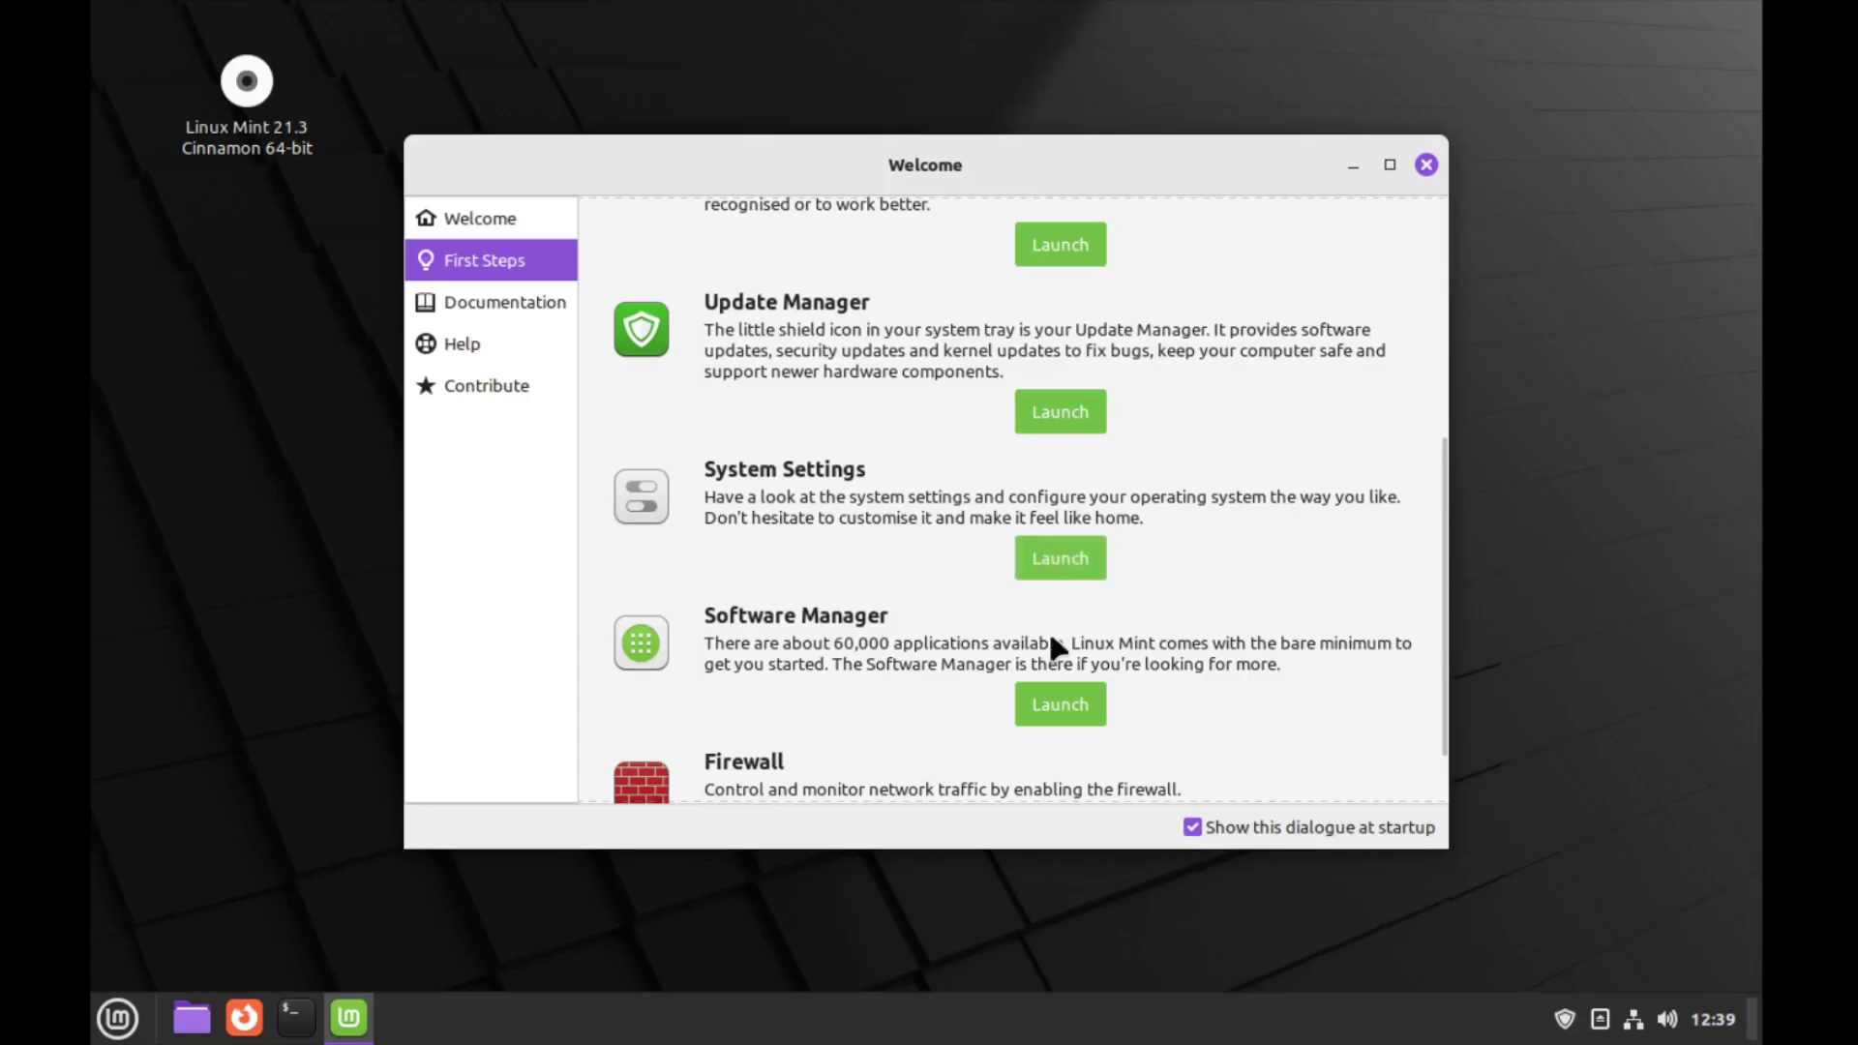
scroll(1052, 644, "down", 1)
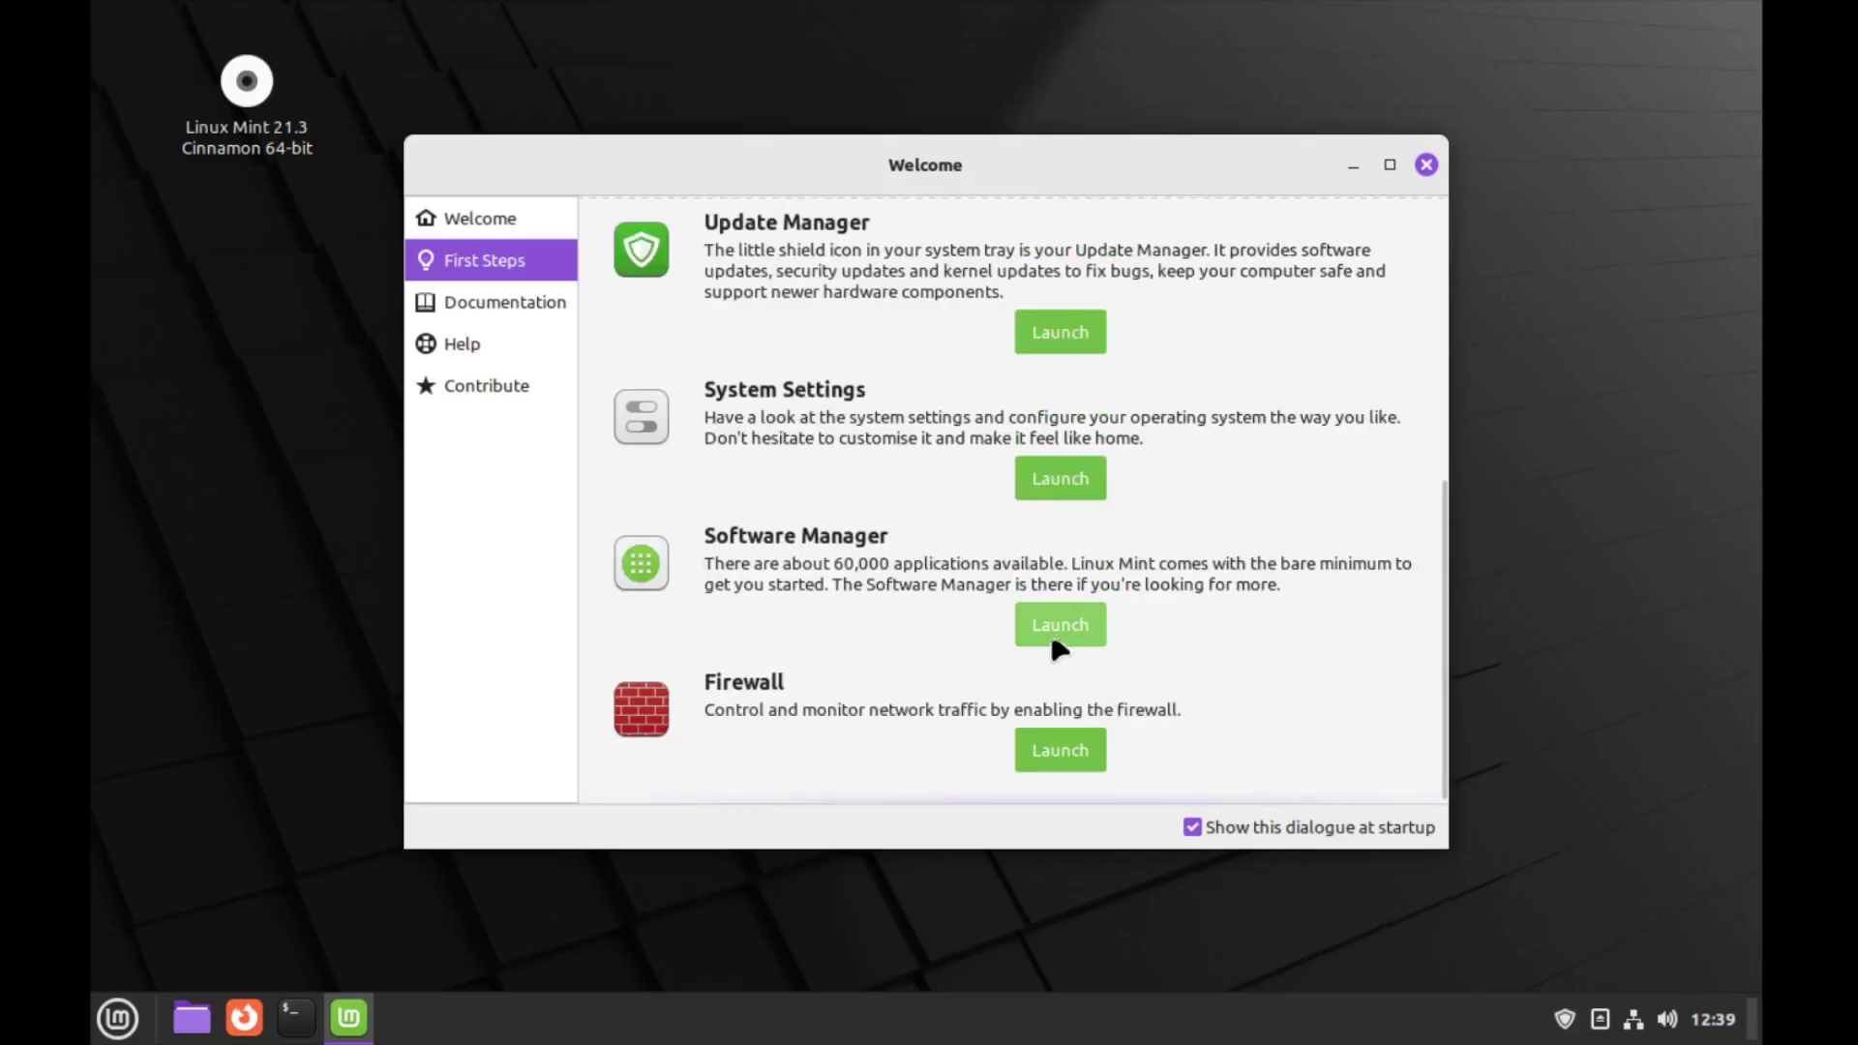
Launch Software Manager from the Welcome screen
left_click(1059, 639)
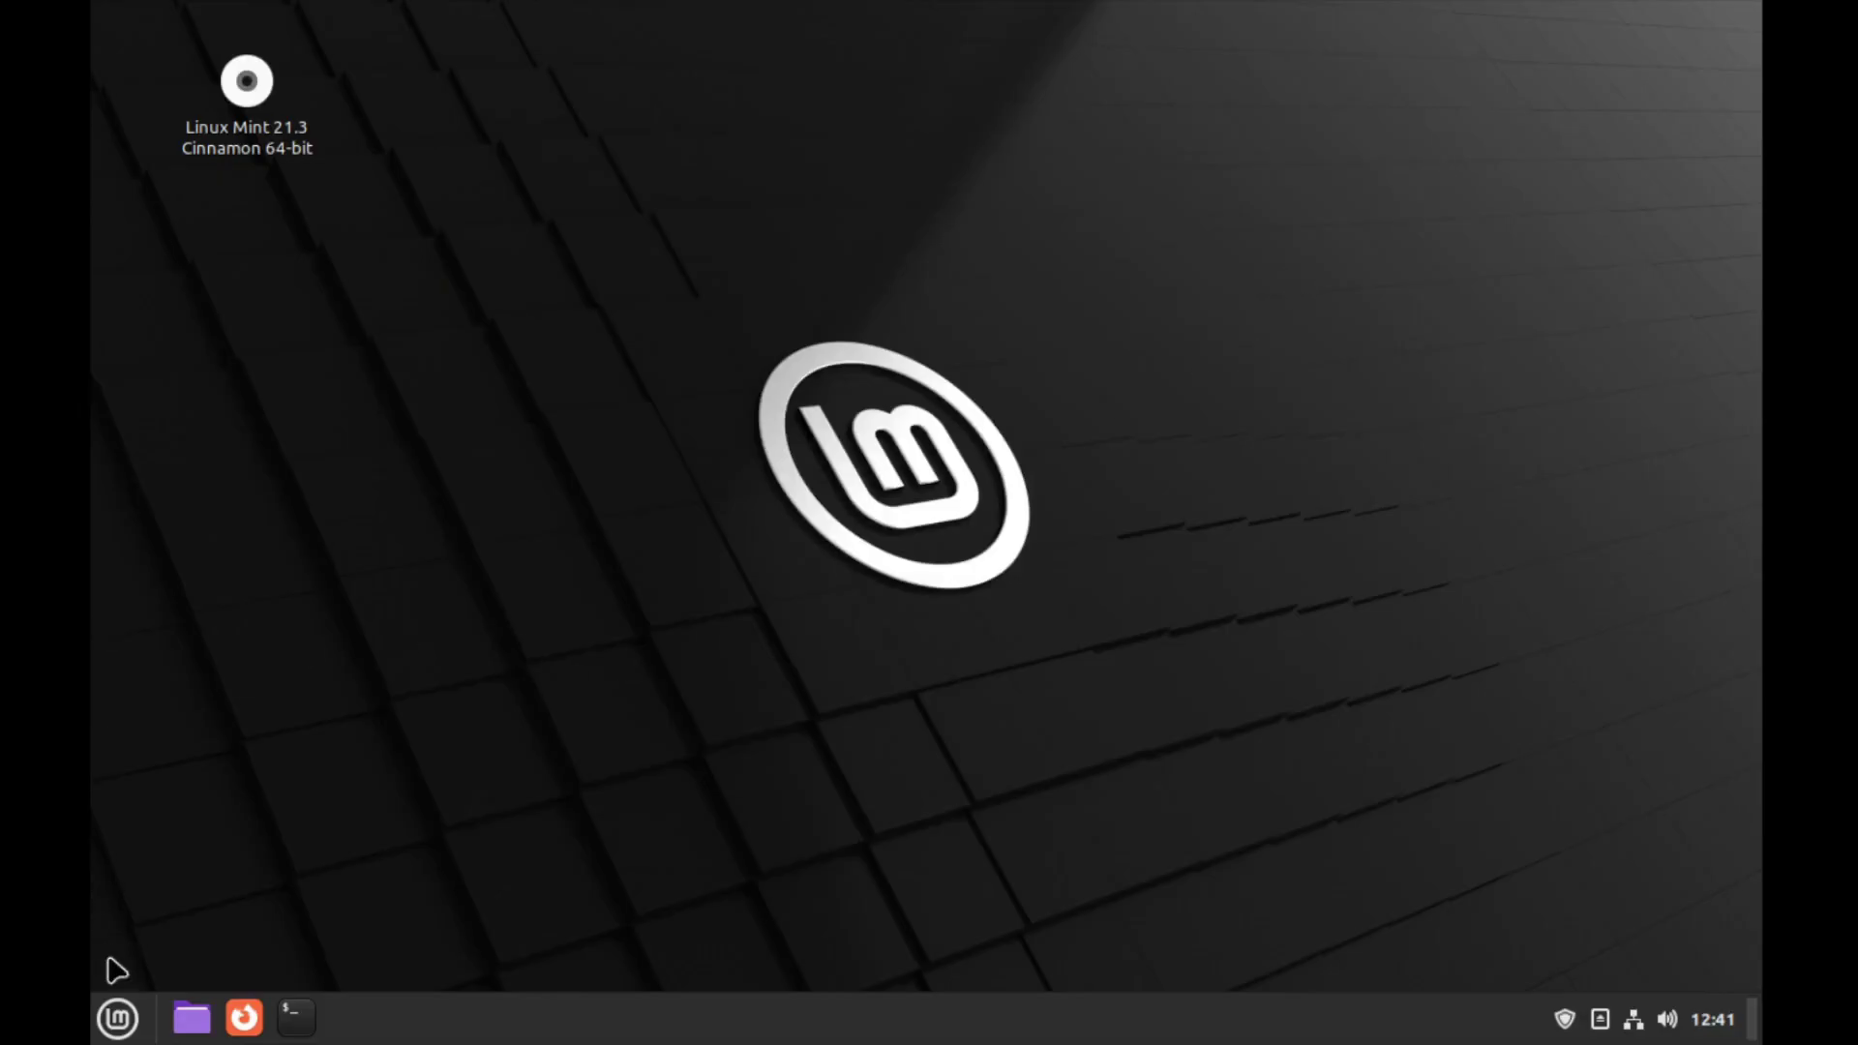
Launch the Drawing app from the applications menu and decline the help manual
left_click(117, 1018)
mouse_move(372, 489)
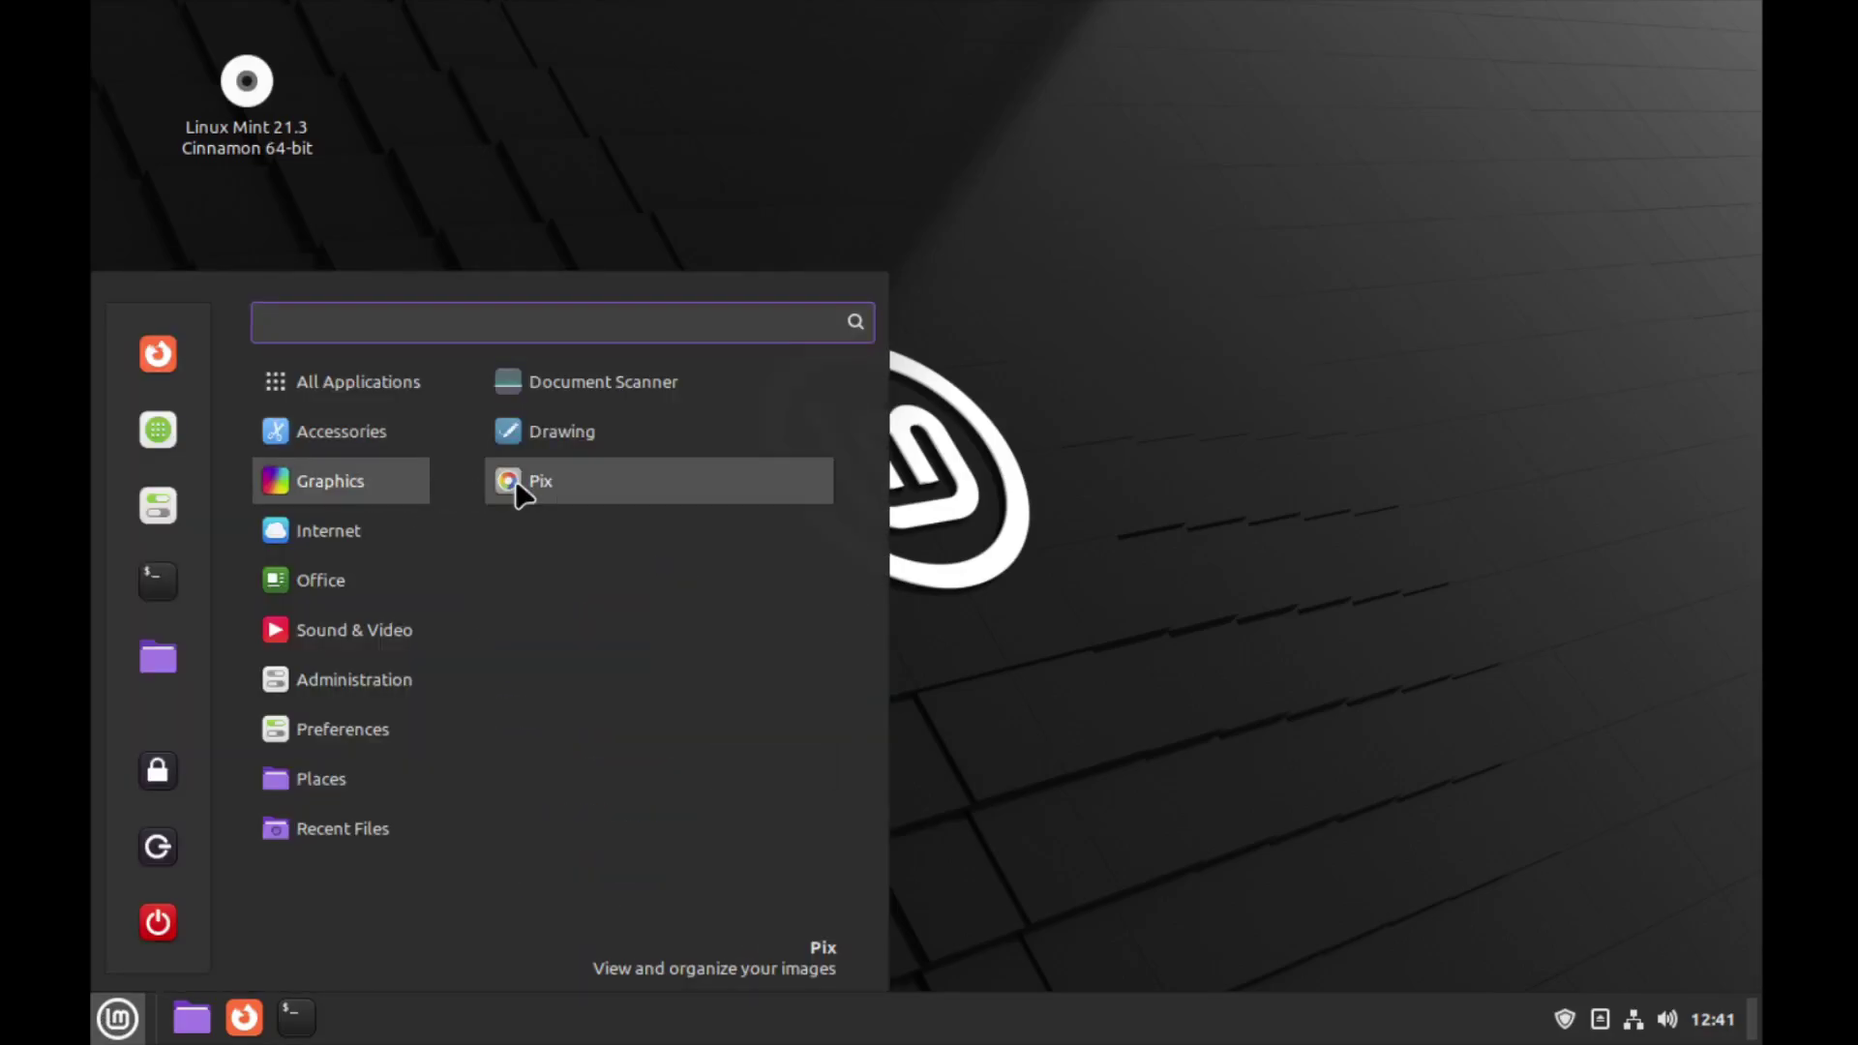
left_click(577, 437)
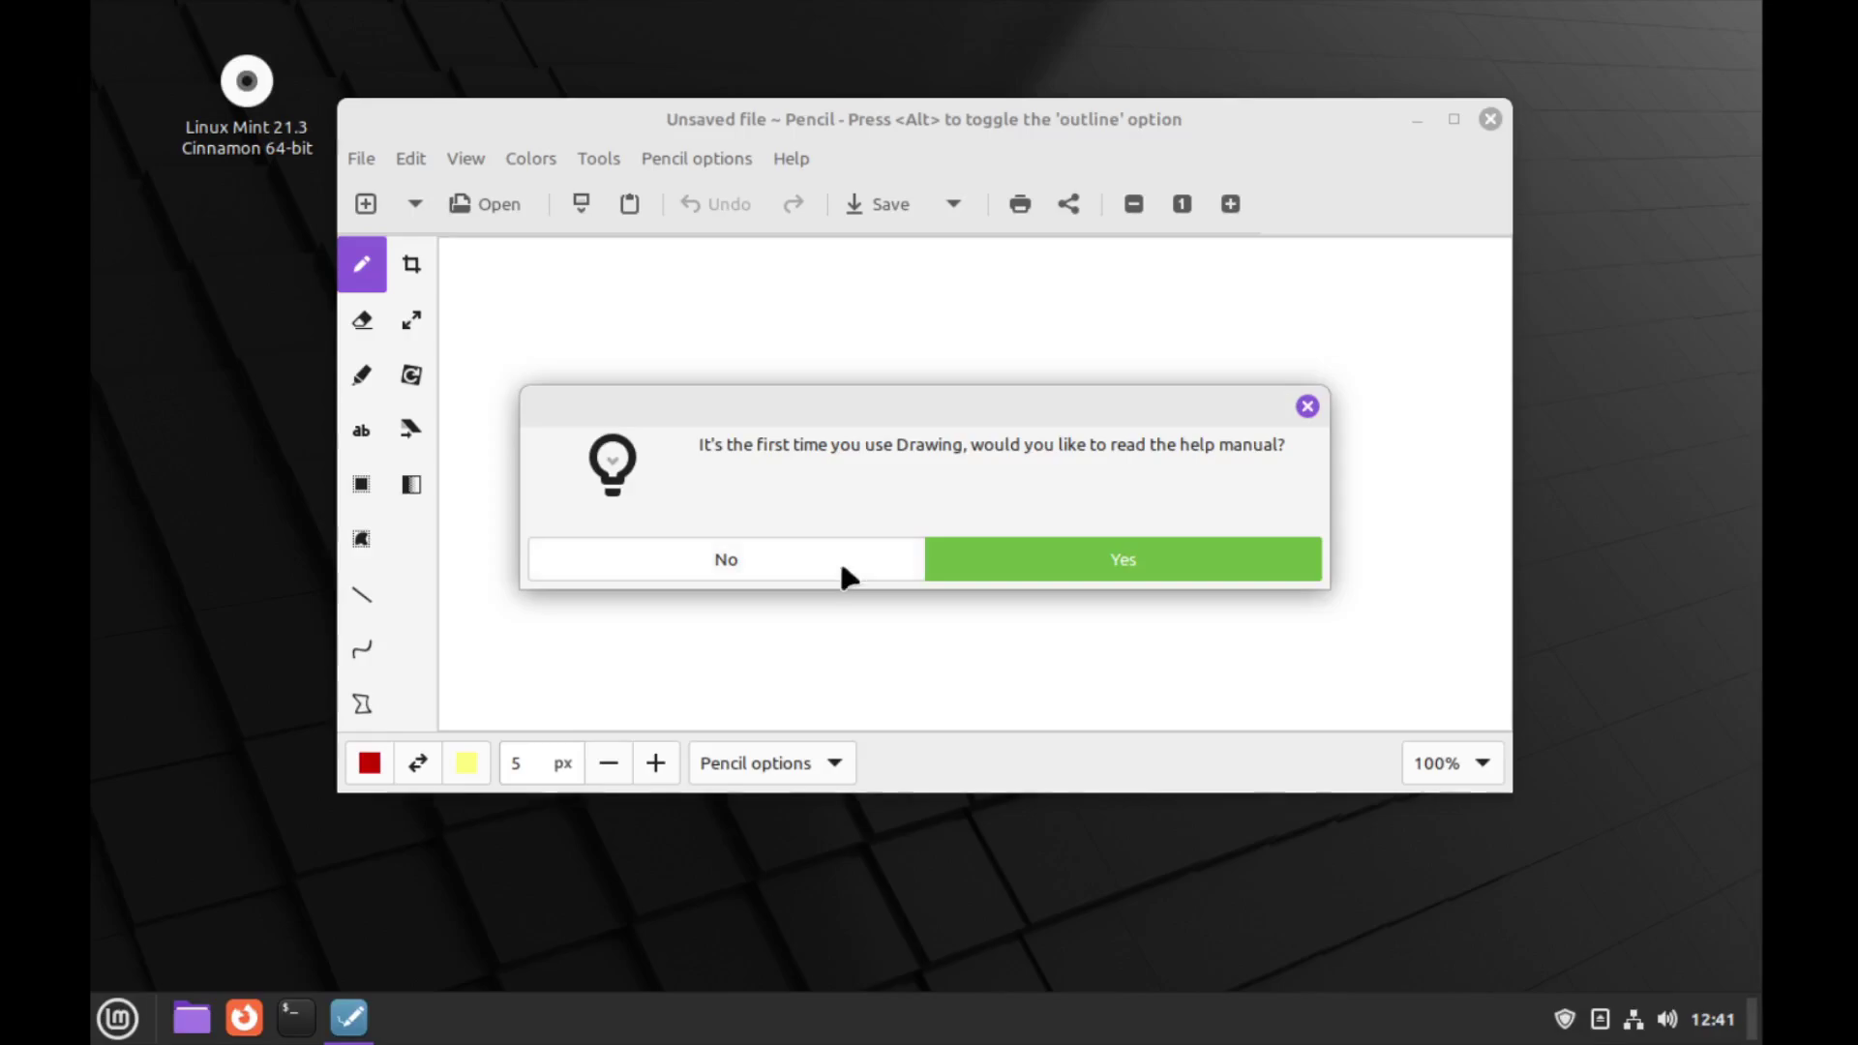
left_click(829, 570)
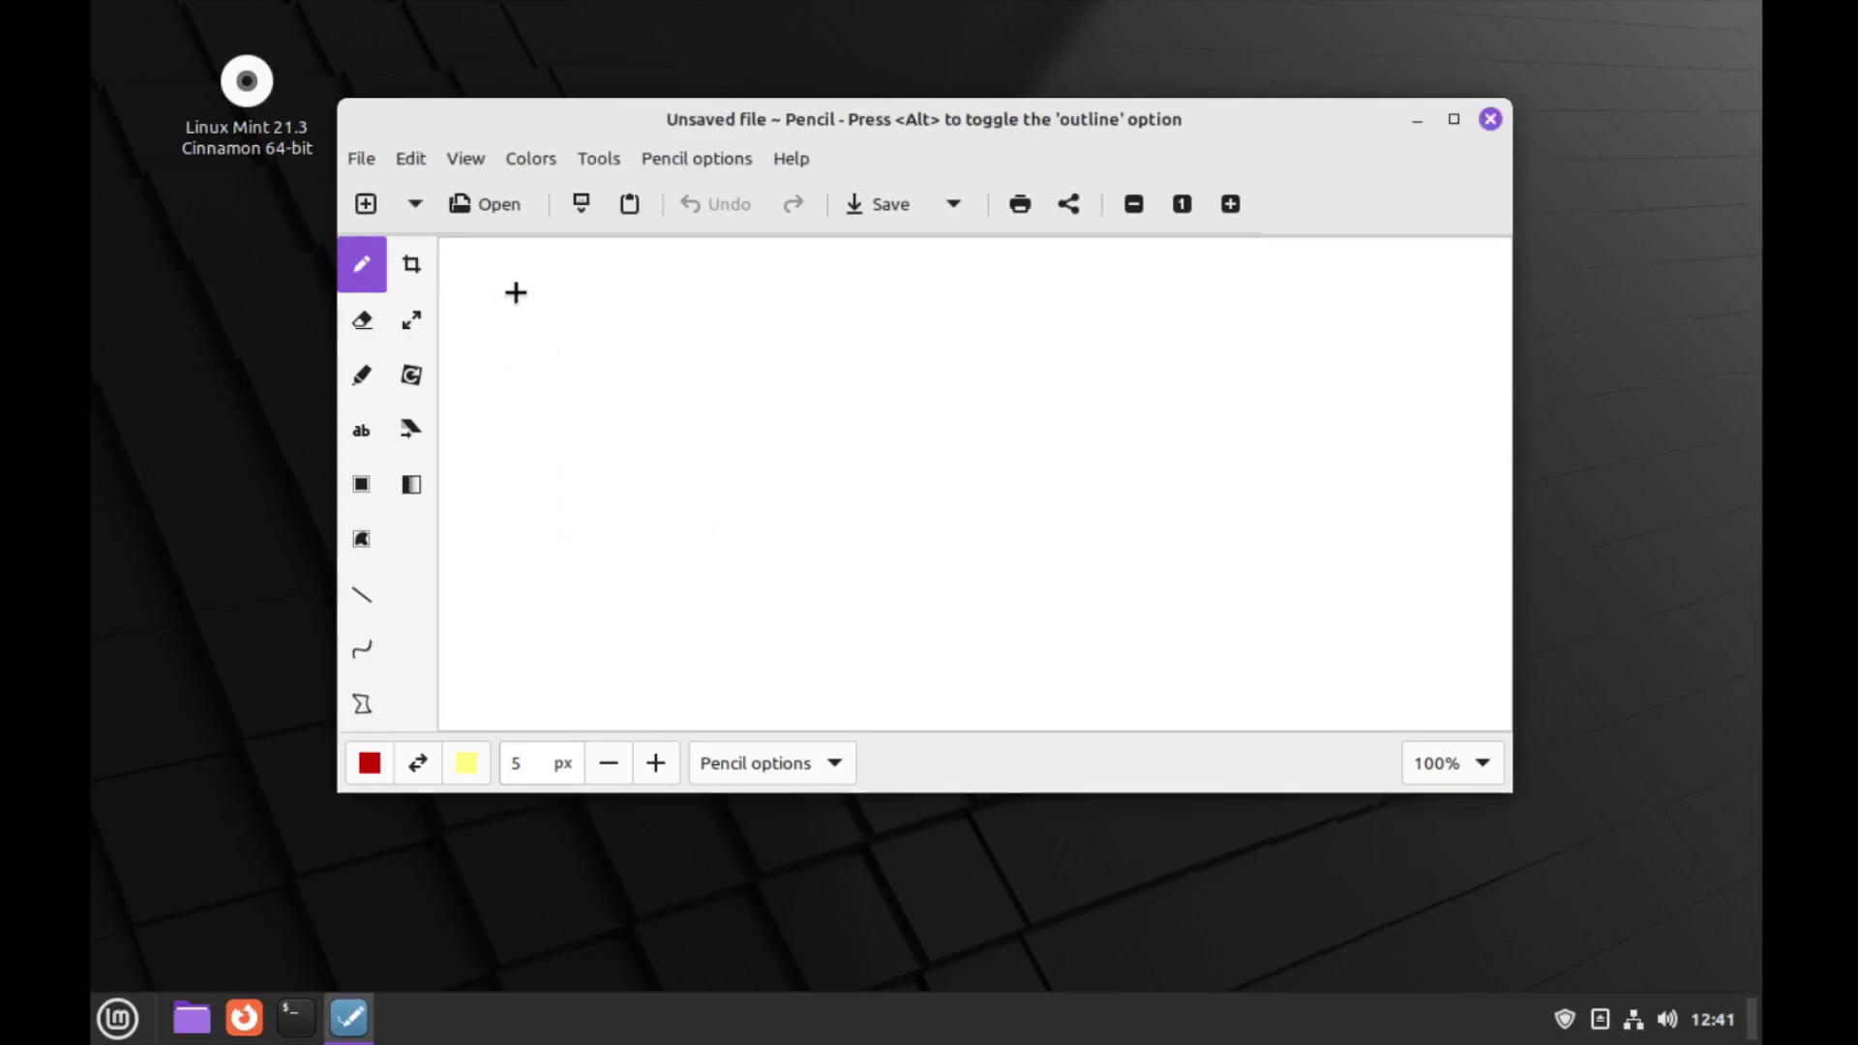
Scrawl the letters SUB and PLZ in red freehand strokes on the canvas
mouse_move(513, 276)
left_mouse_down()
mouse_move(484, 310)
mouse_move(600, 397)
mouse_move(503, 434)
left_mouse_up()
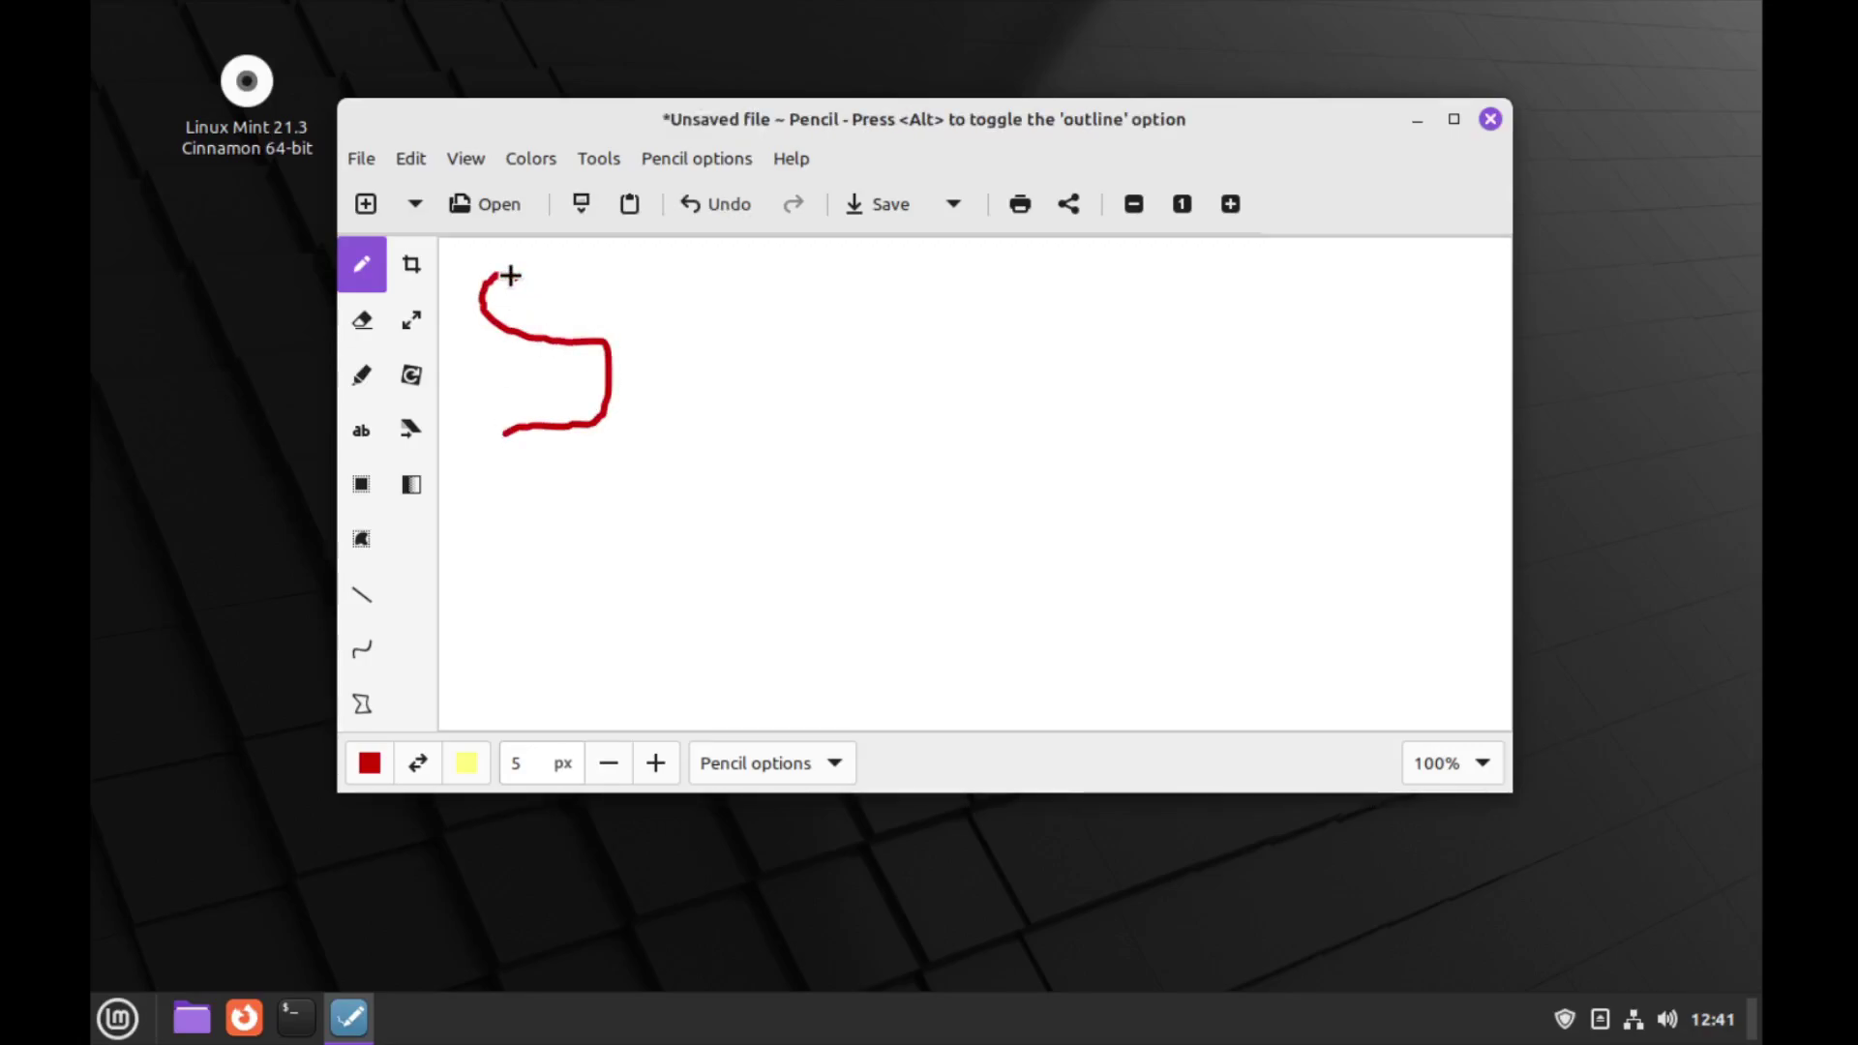
mouse_move(508, 275)
left_mouse_down()
mouse_move(605, 278)
mouse_move(697, 443)
mouse_move(764, 278)
mouse_move(826, 432)
mouse_move(825, 311)
mouse_move(854, 265)
mouse_move(899, 291)
mouse_move(842, 344)
mouse_move(908, 430)
mouse_move(830, 443)
left_mouse_up()
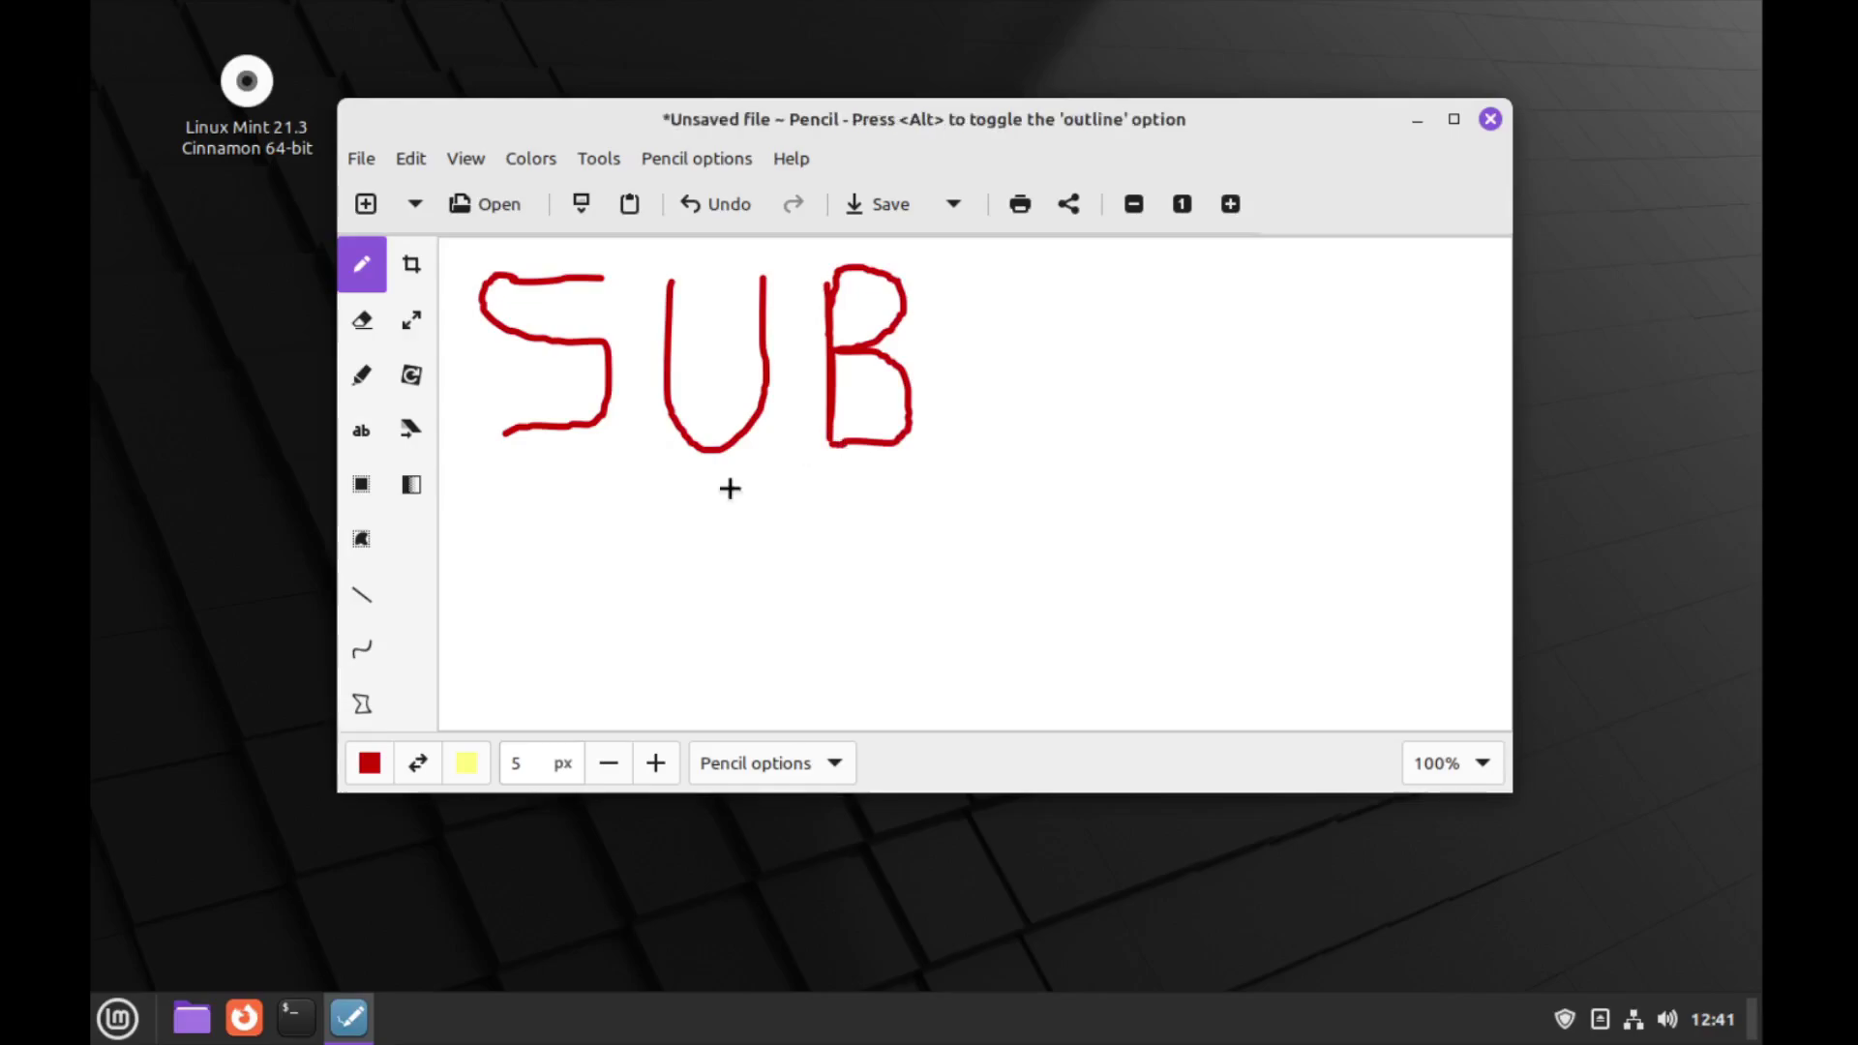
mouse_move(605, 523)
left_mouse_down()
mouse_move(618, 609)
mouse_move(621, 478)
mouse_move(688, 510)
mouse_move(624, 537)
left_mouse_up()
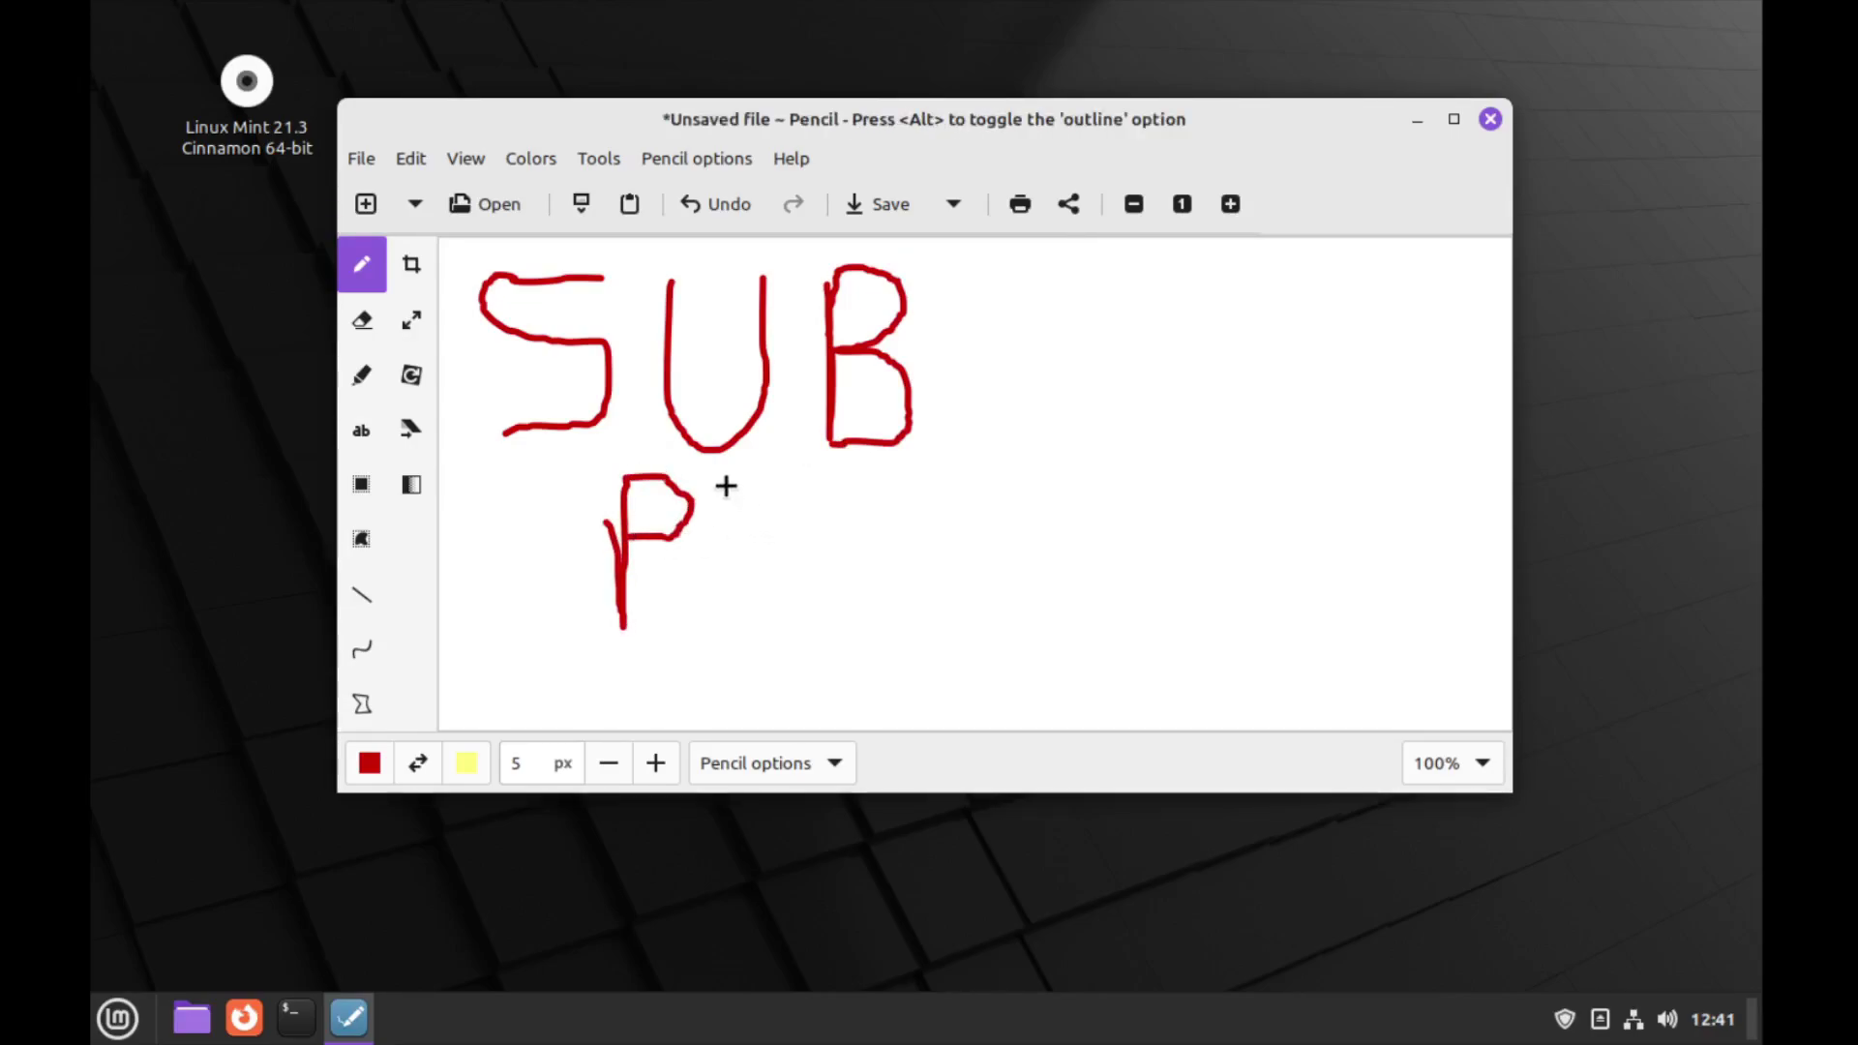
mouse_move(726, 487)
left_mouse_down()
mouse_move(729, 576)
mouse_move(844, 607)
left_mouse_up()
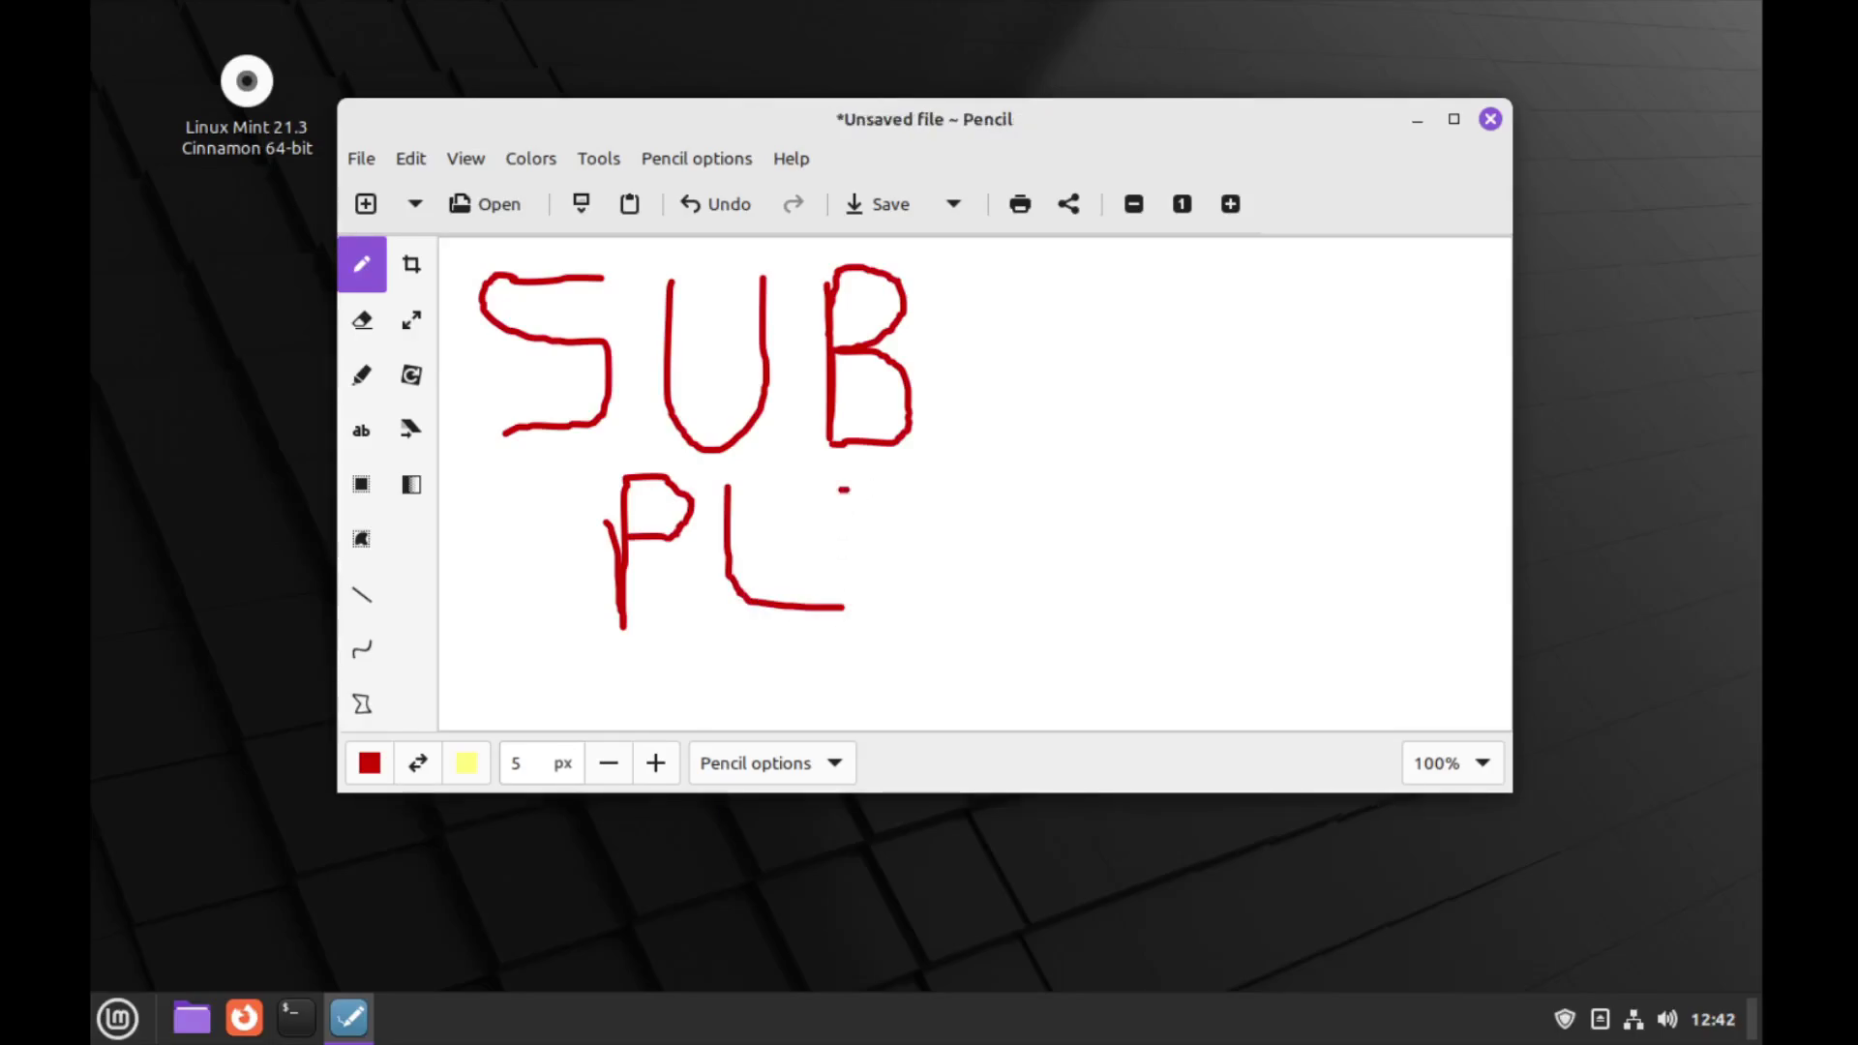
mouse_move(841, 489)
left_mouse_down()
mouse_move(983, 493)
mouse_move(895, 601)
mouse_move(987, 610)
left_mouse_up()
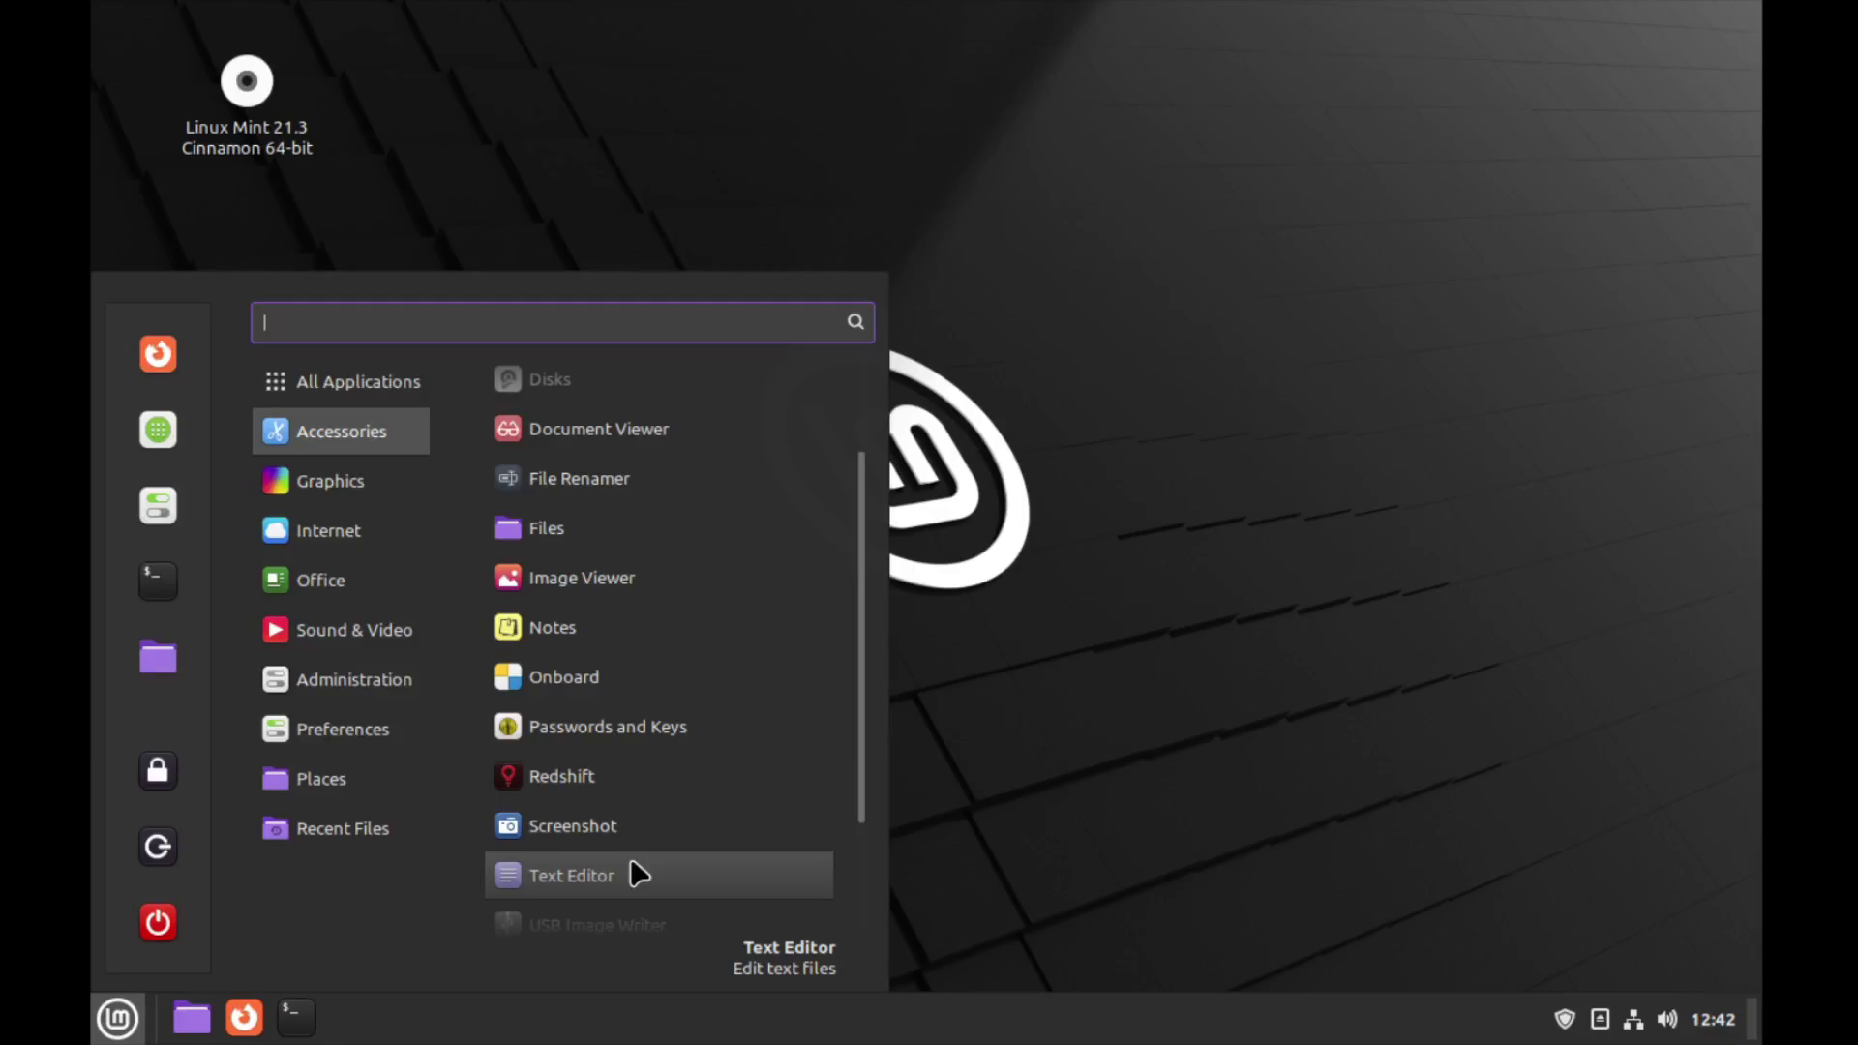
Type 'eeeee' into a new Text Editor document, then close it without saving
left_click(632, 862)
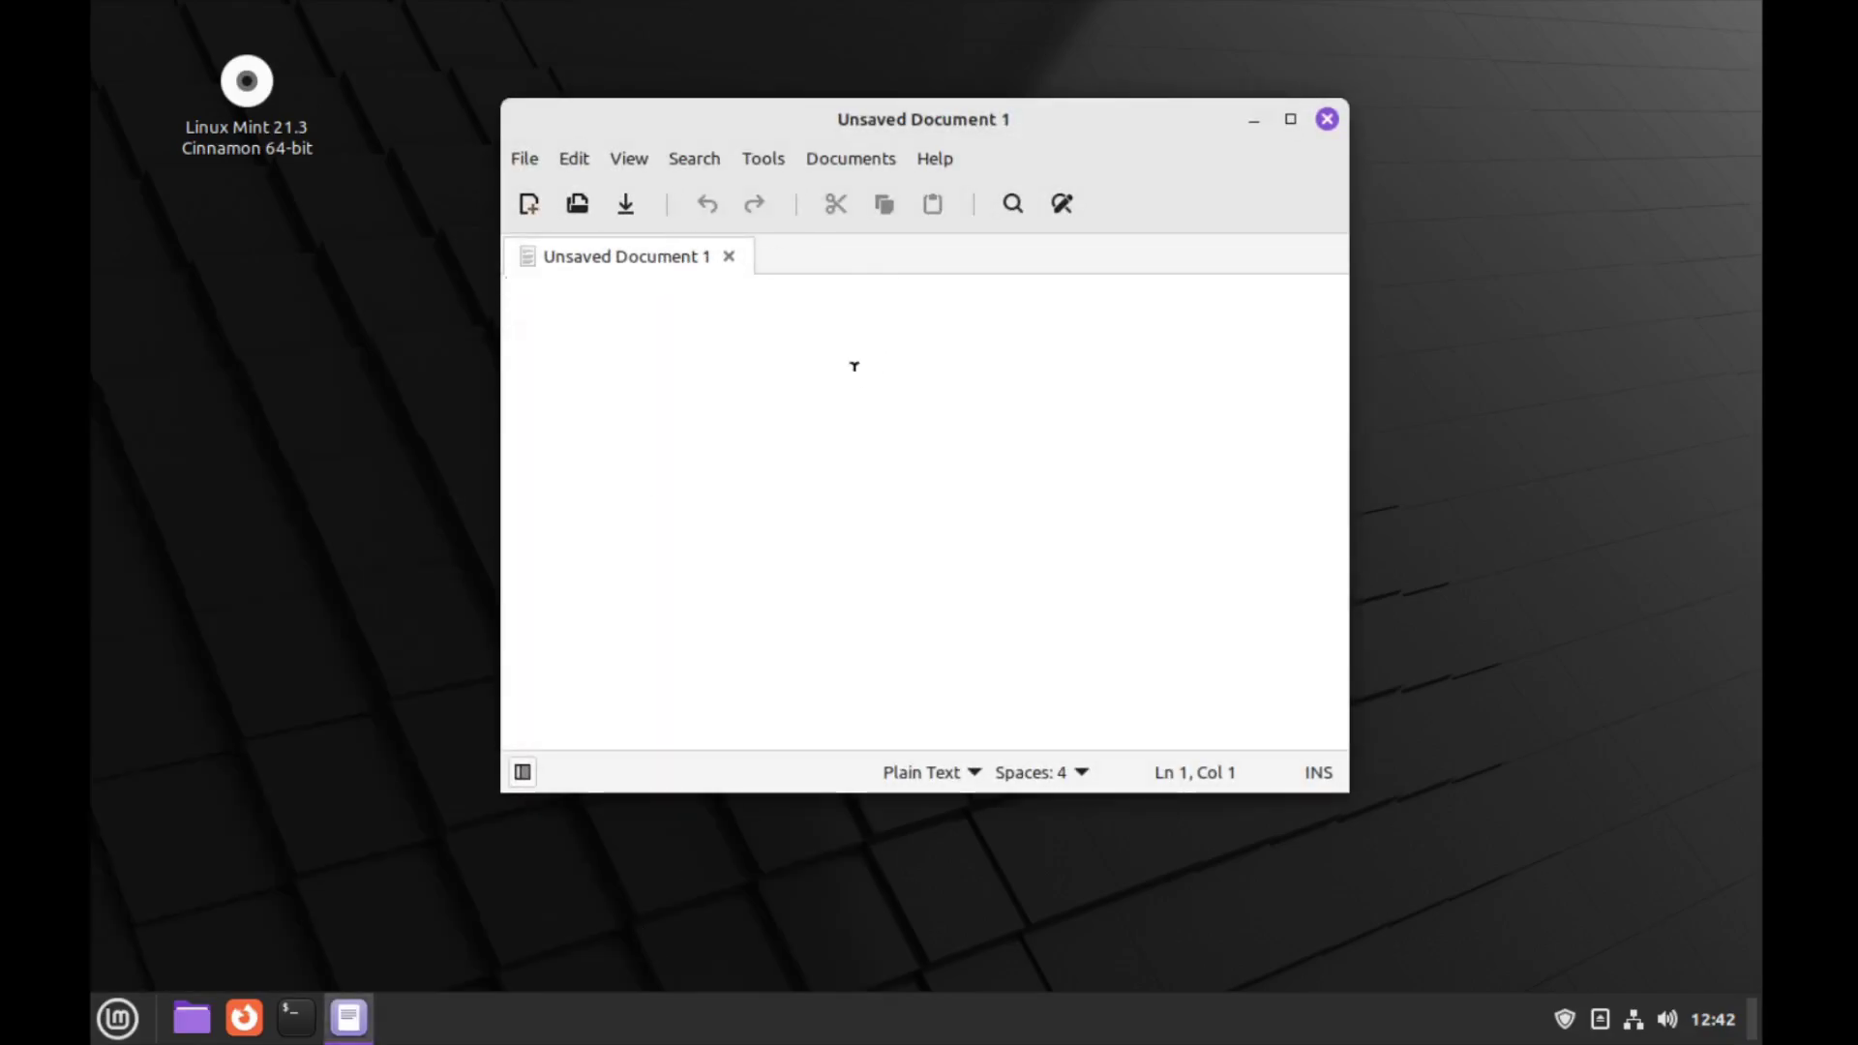
type("eeeee")
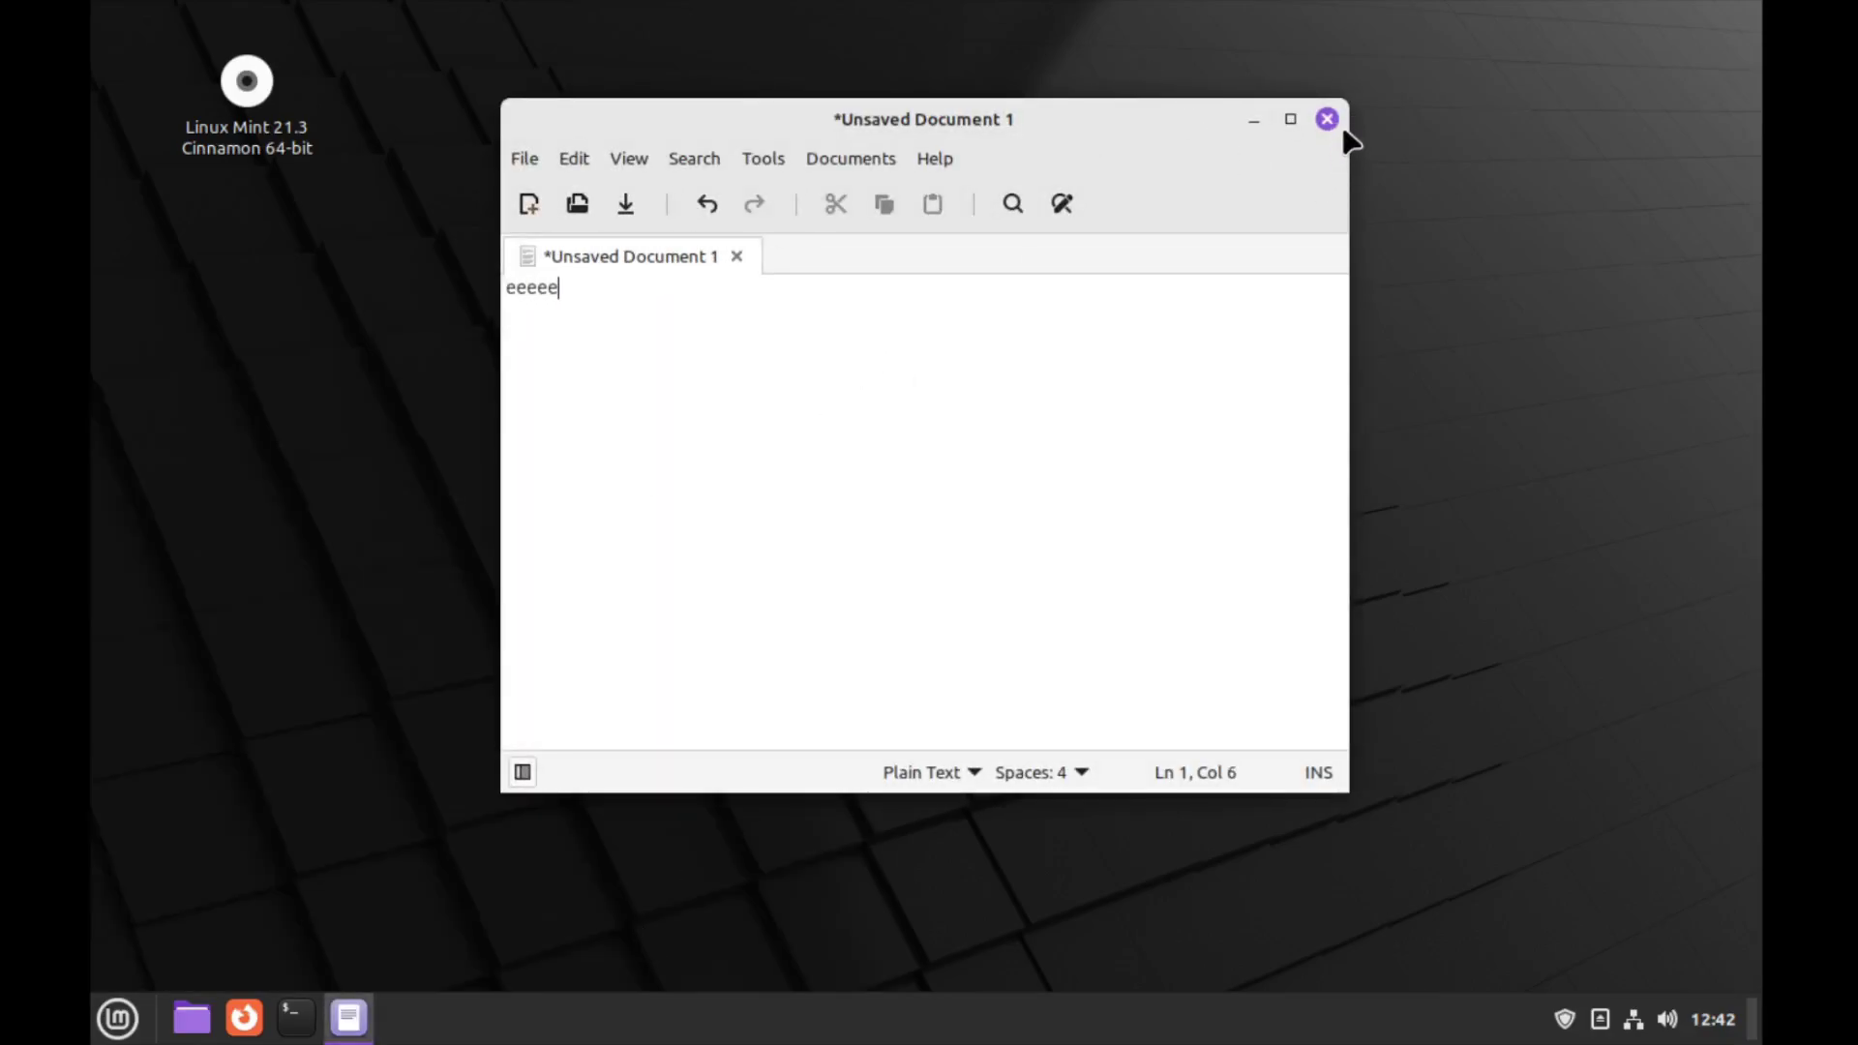
left_click(1327, 119)
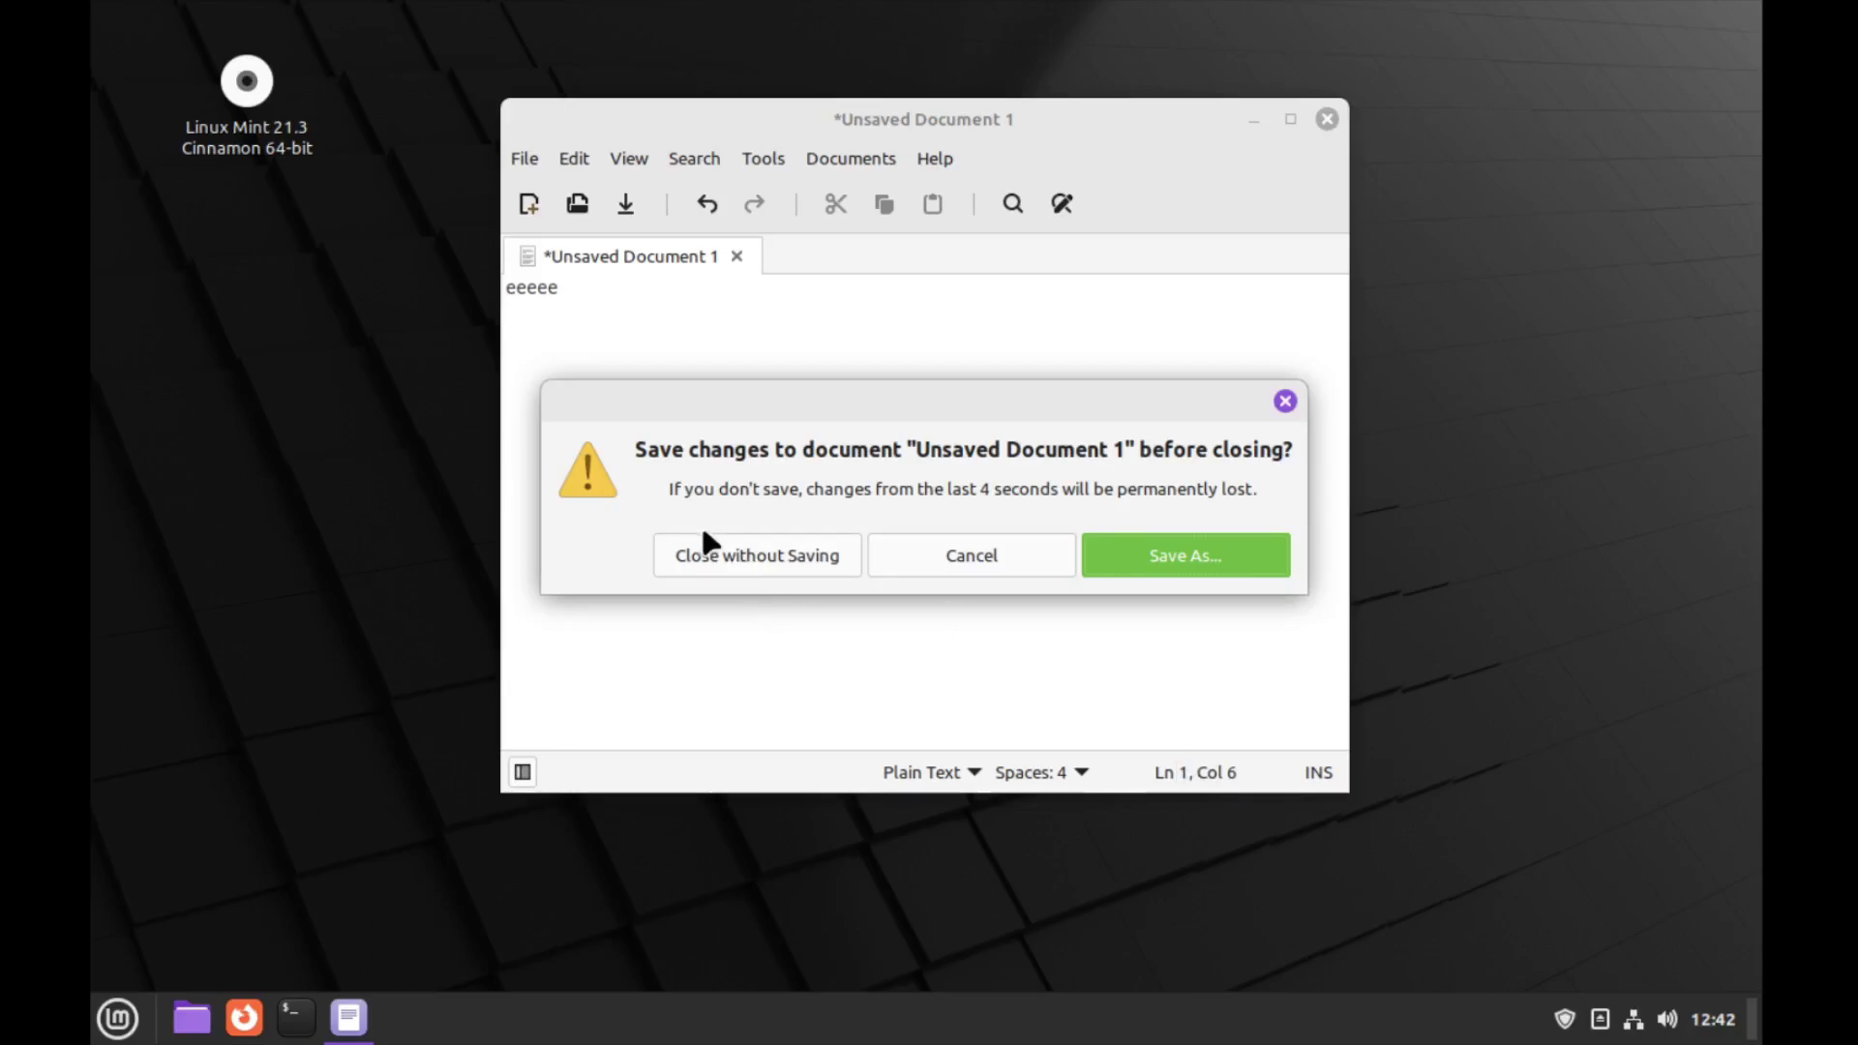
left_click(769, 559)
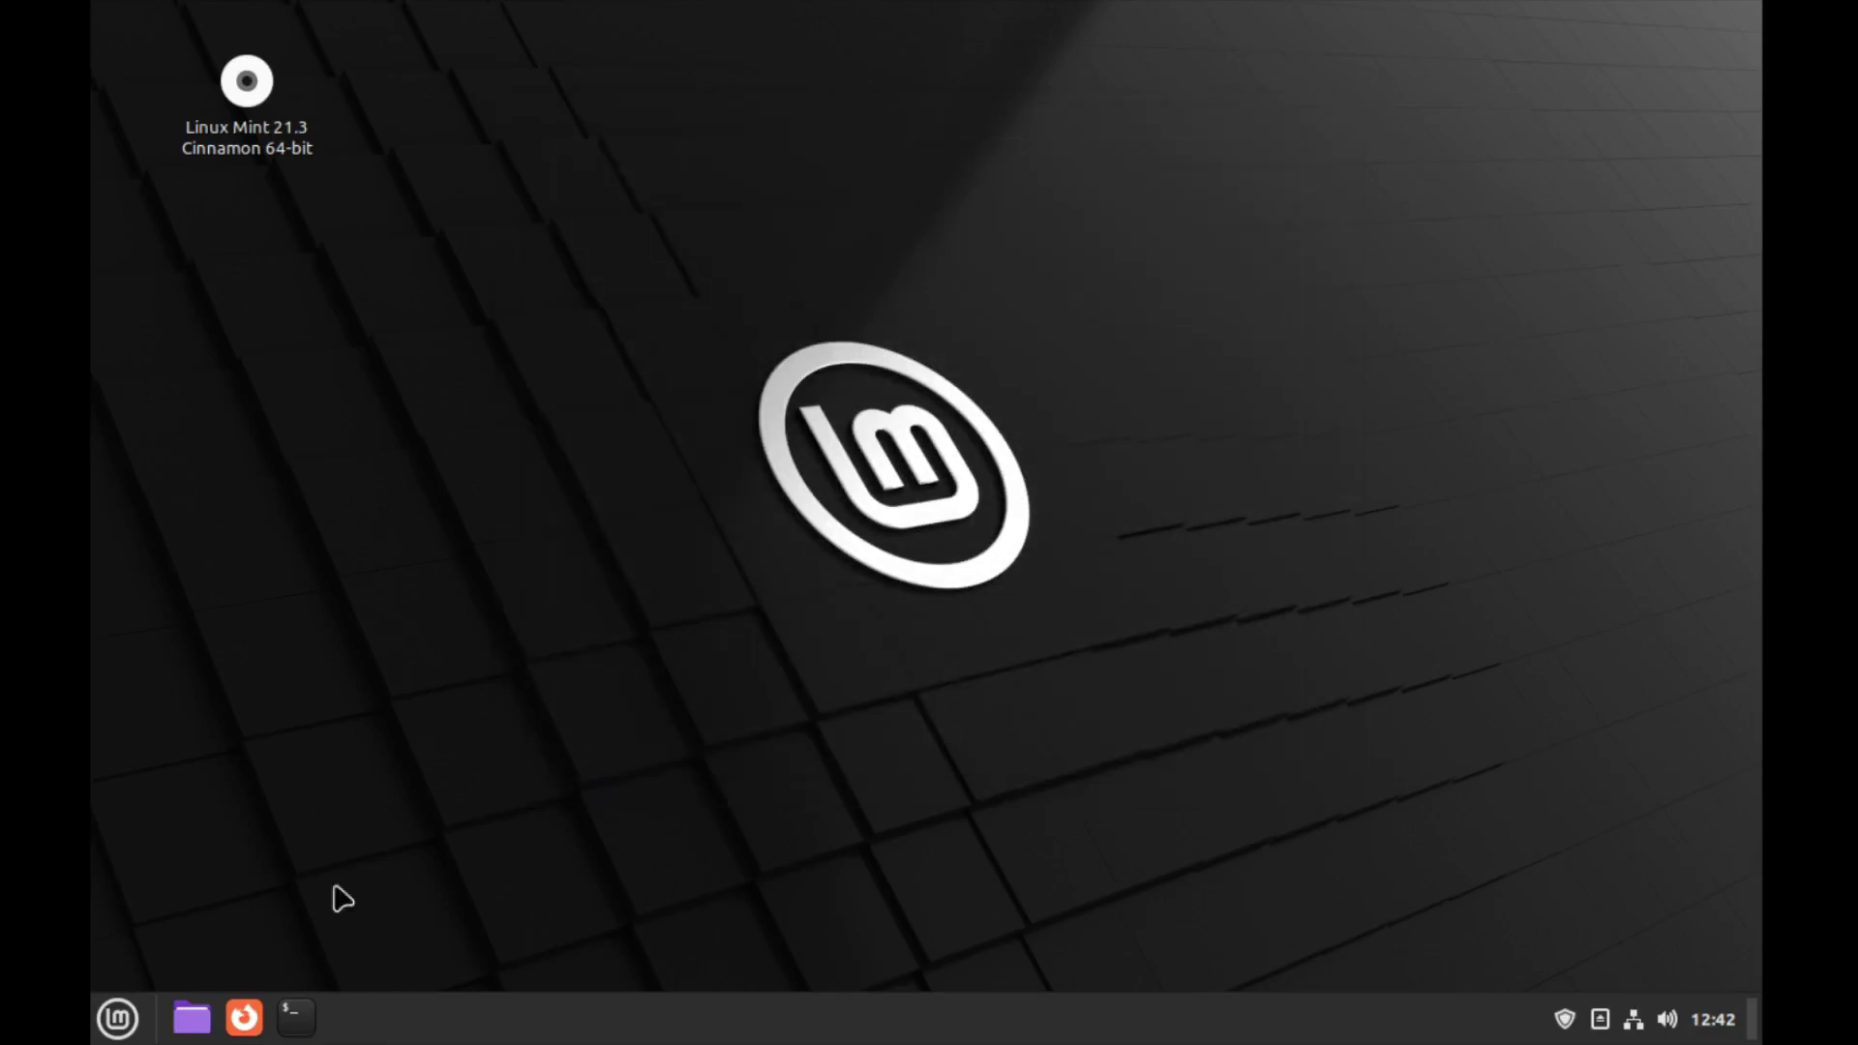
left_click(104, 990)
mouse_move(348, 532)
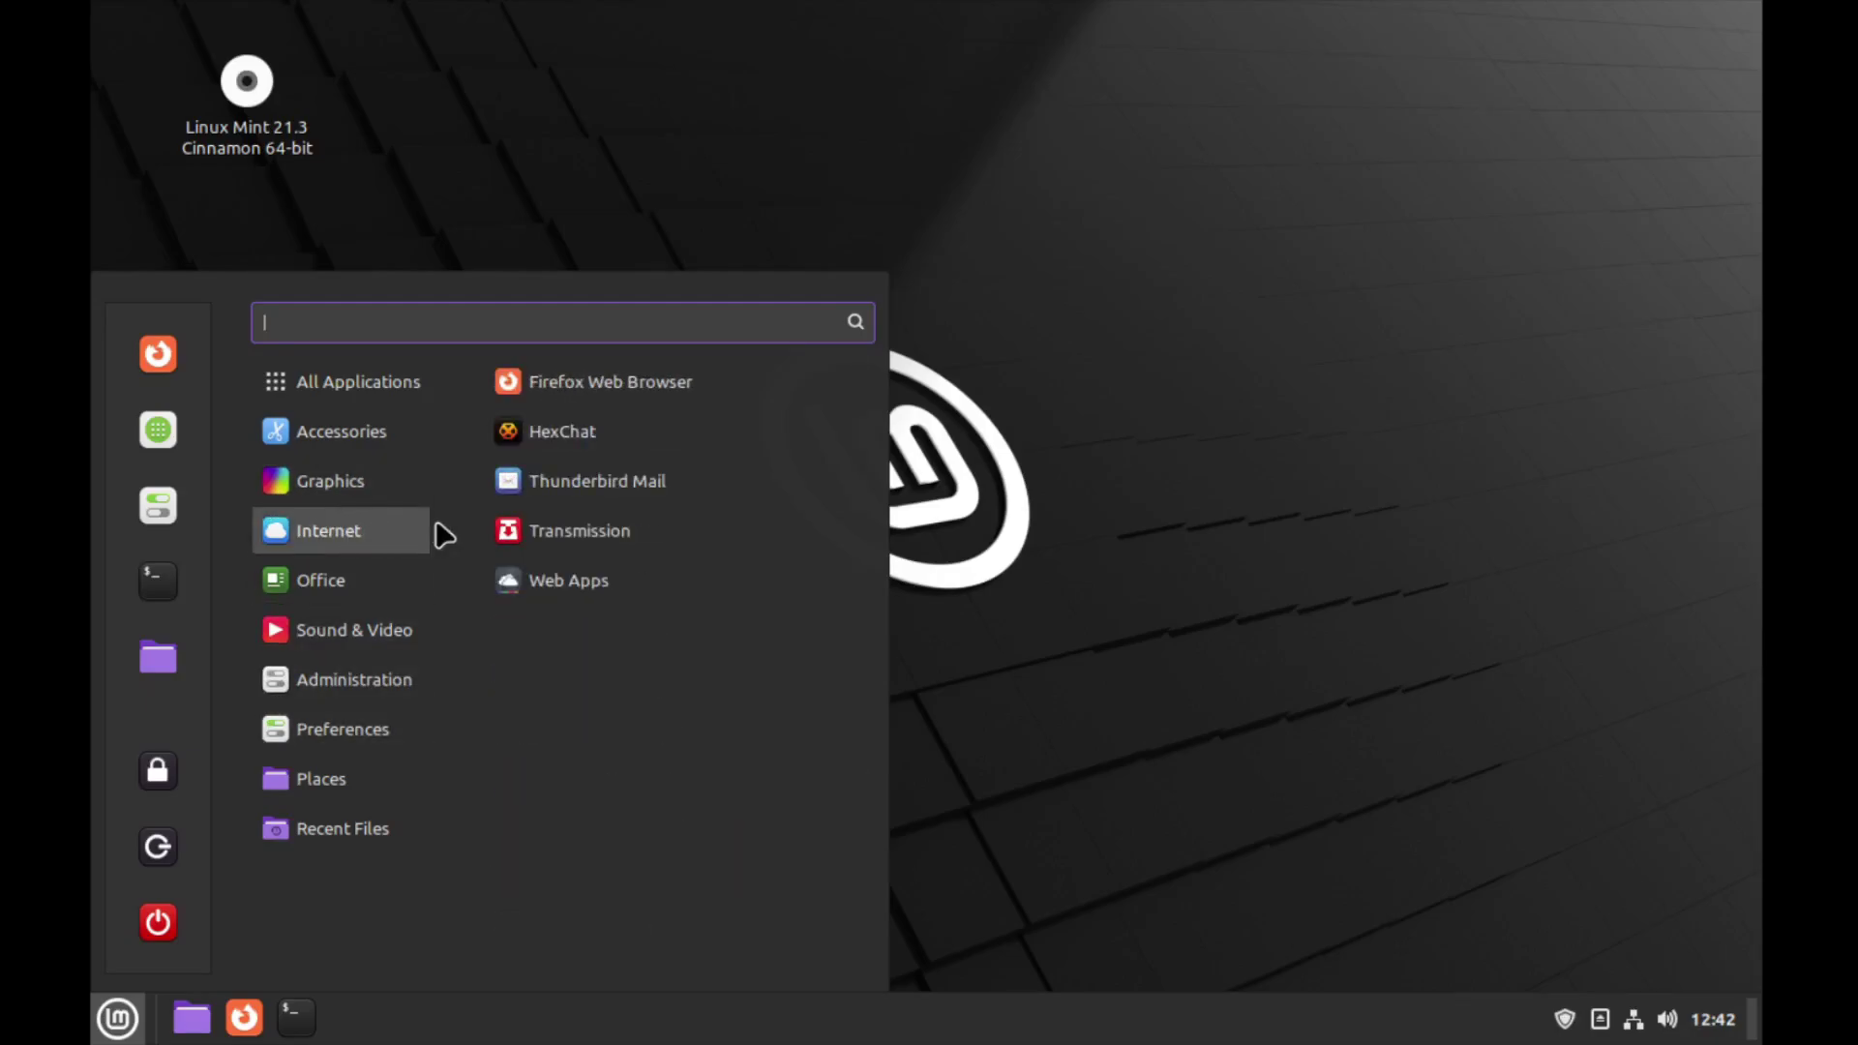
left_click(644, 385)
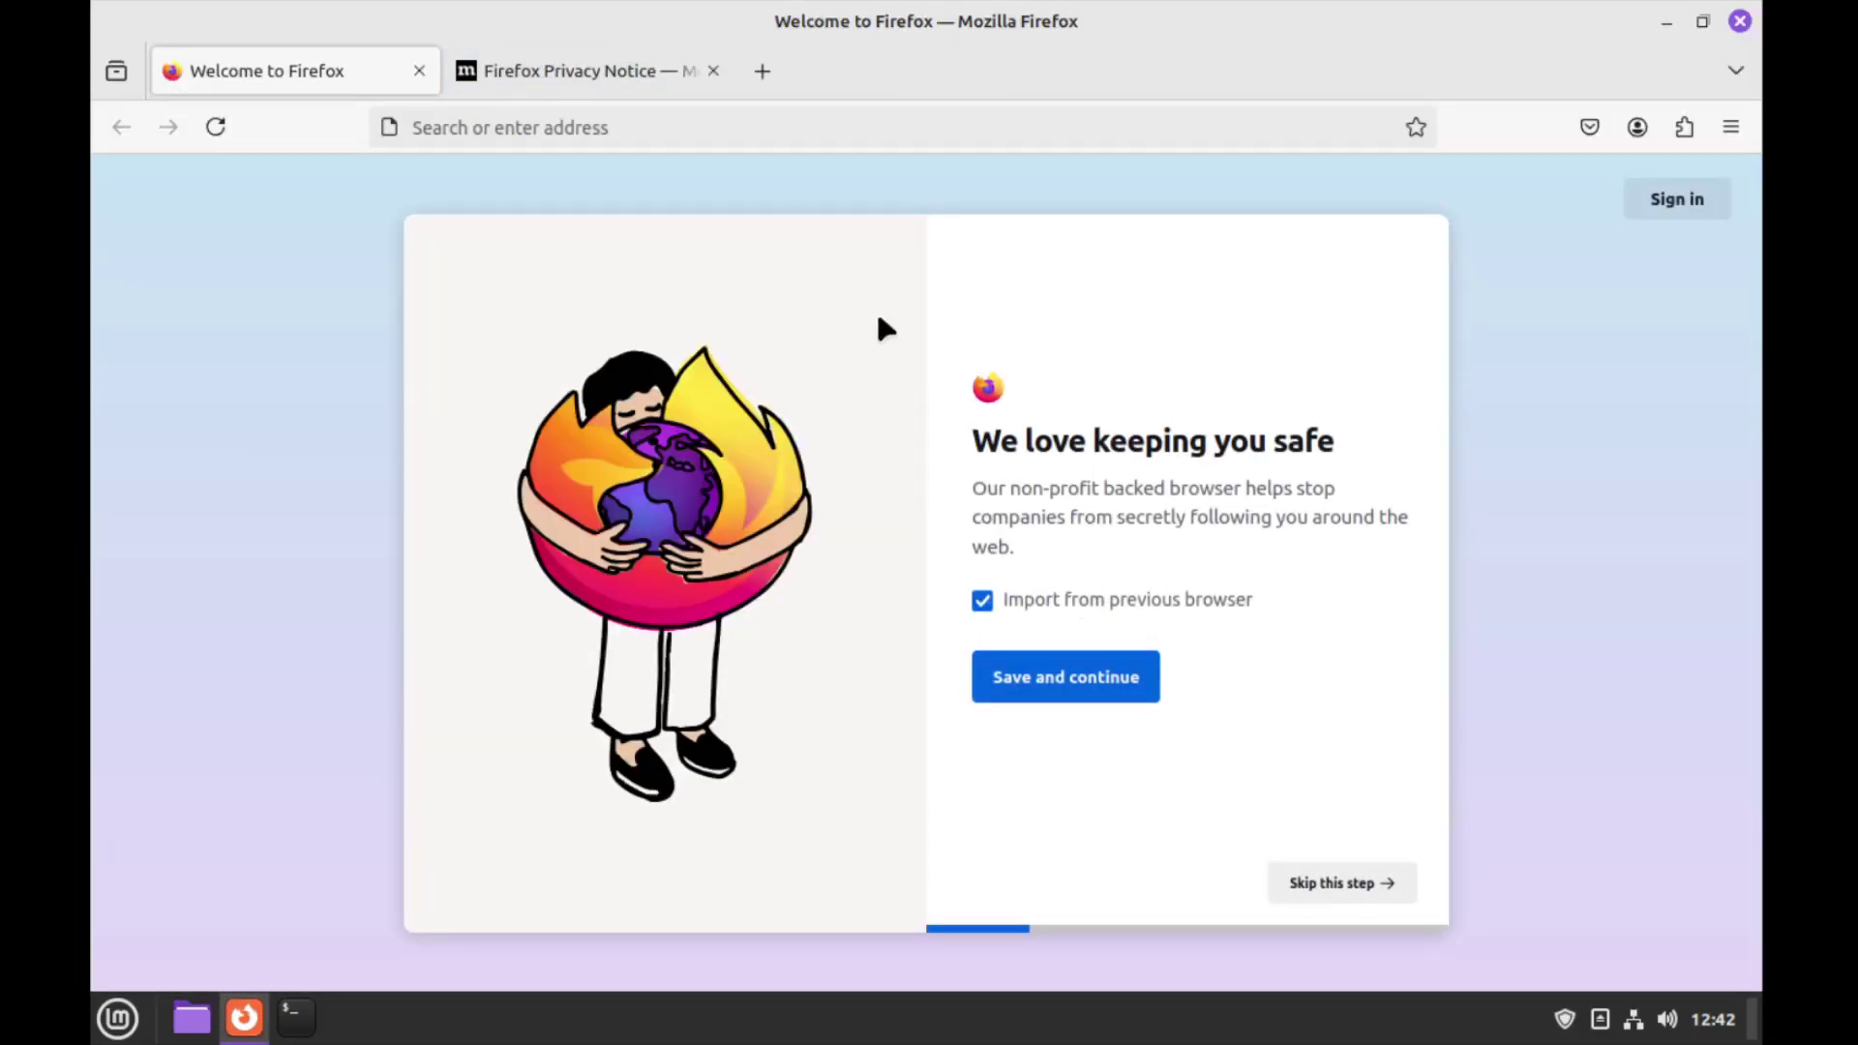
left_click(739, 127)
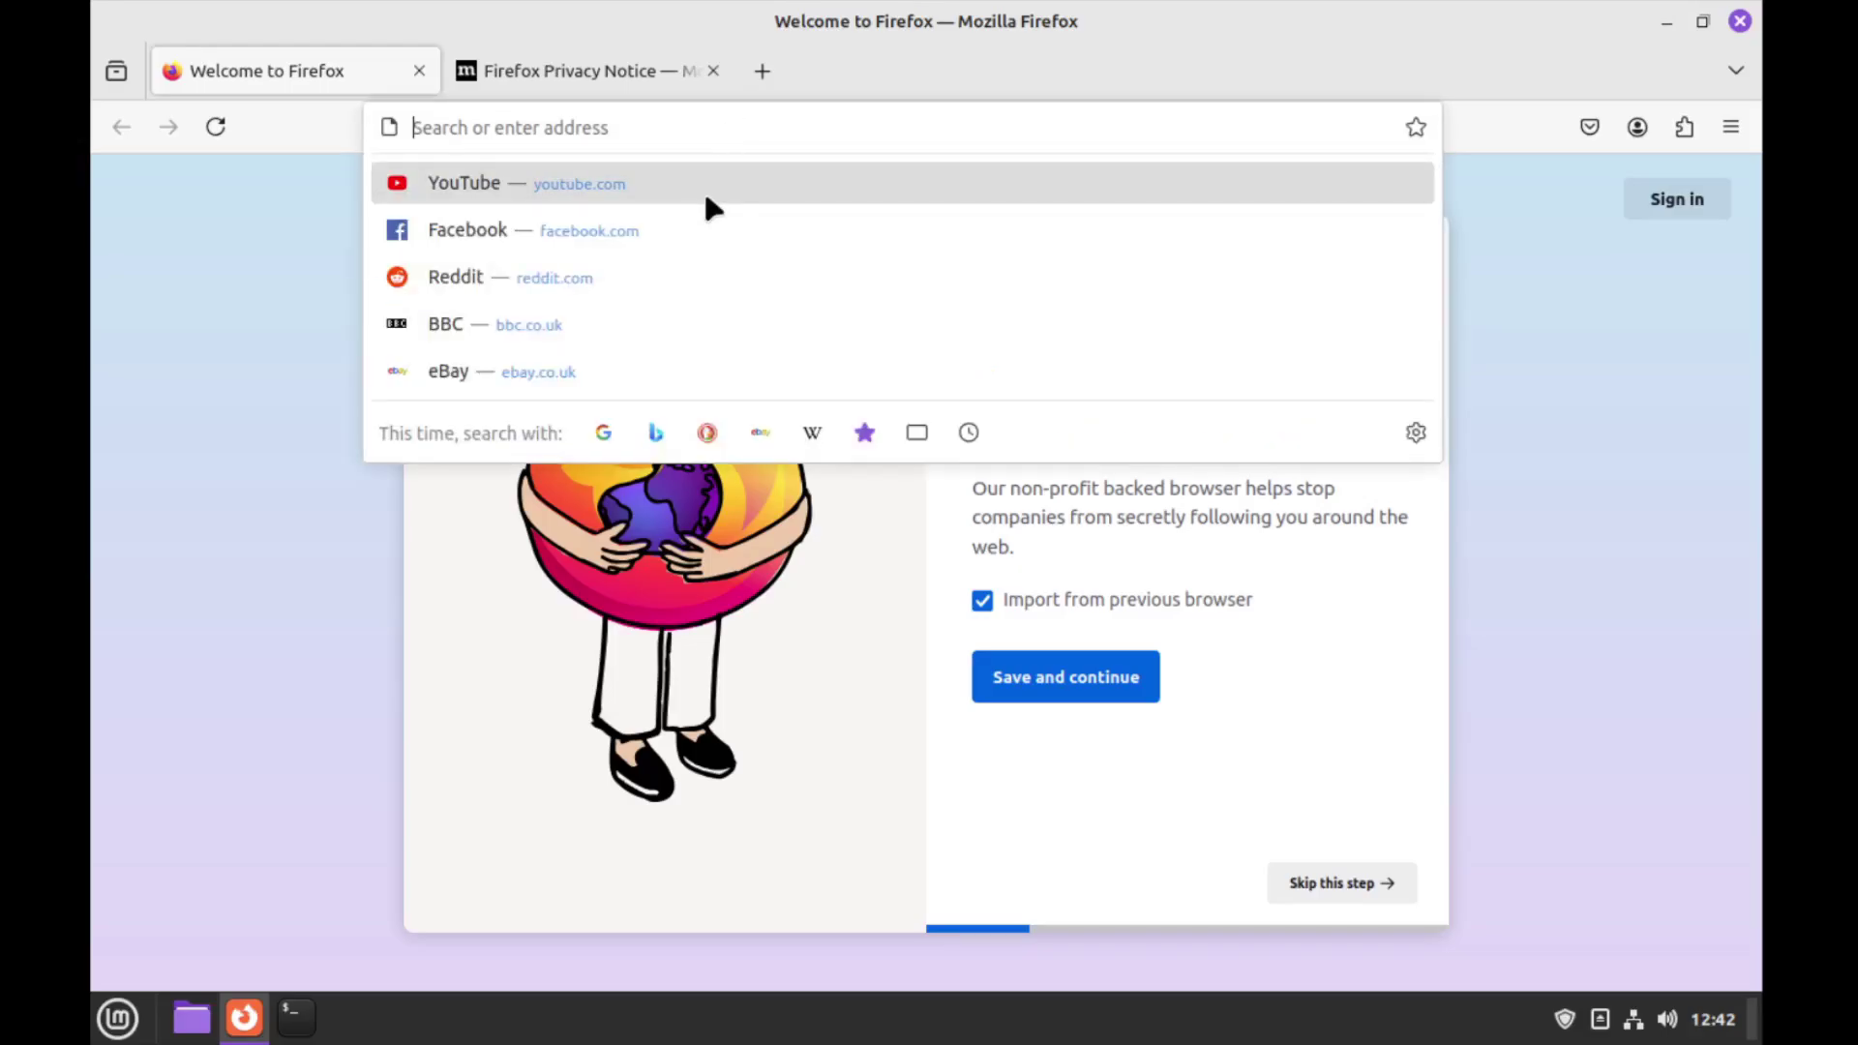
left_click(704, 192)
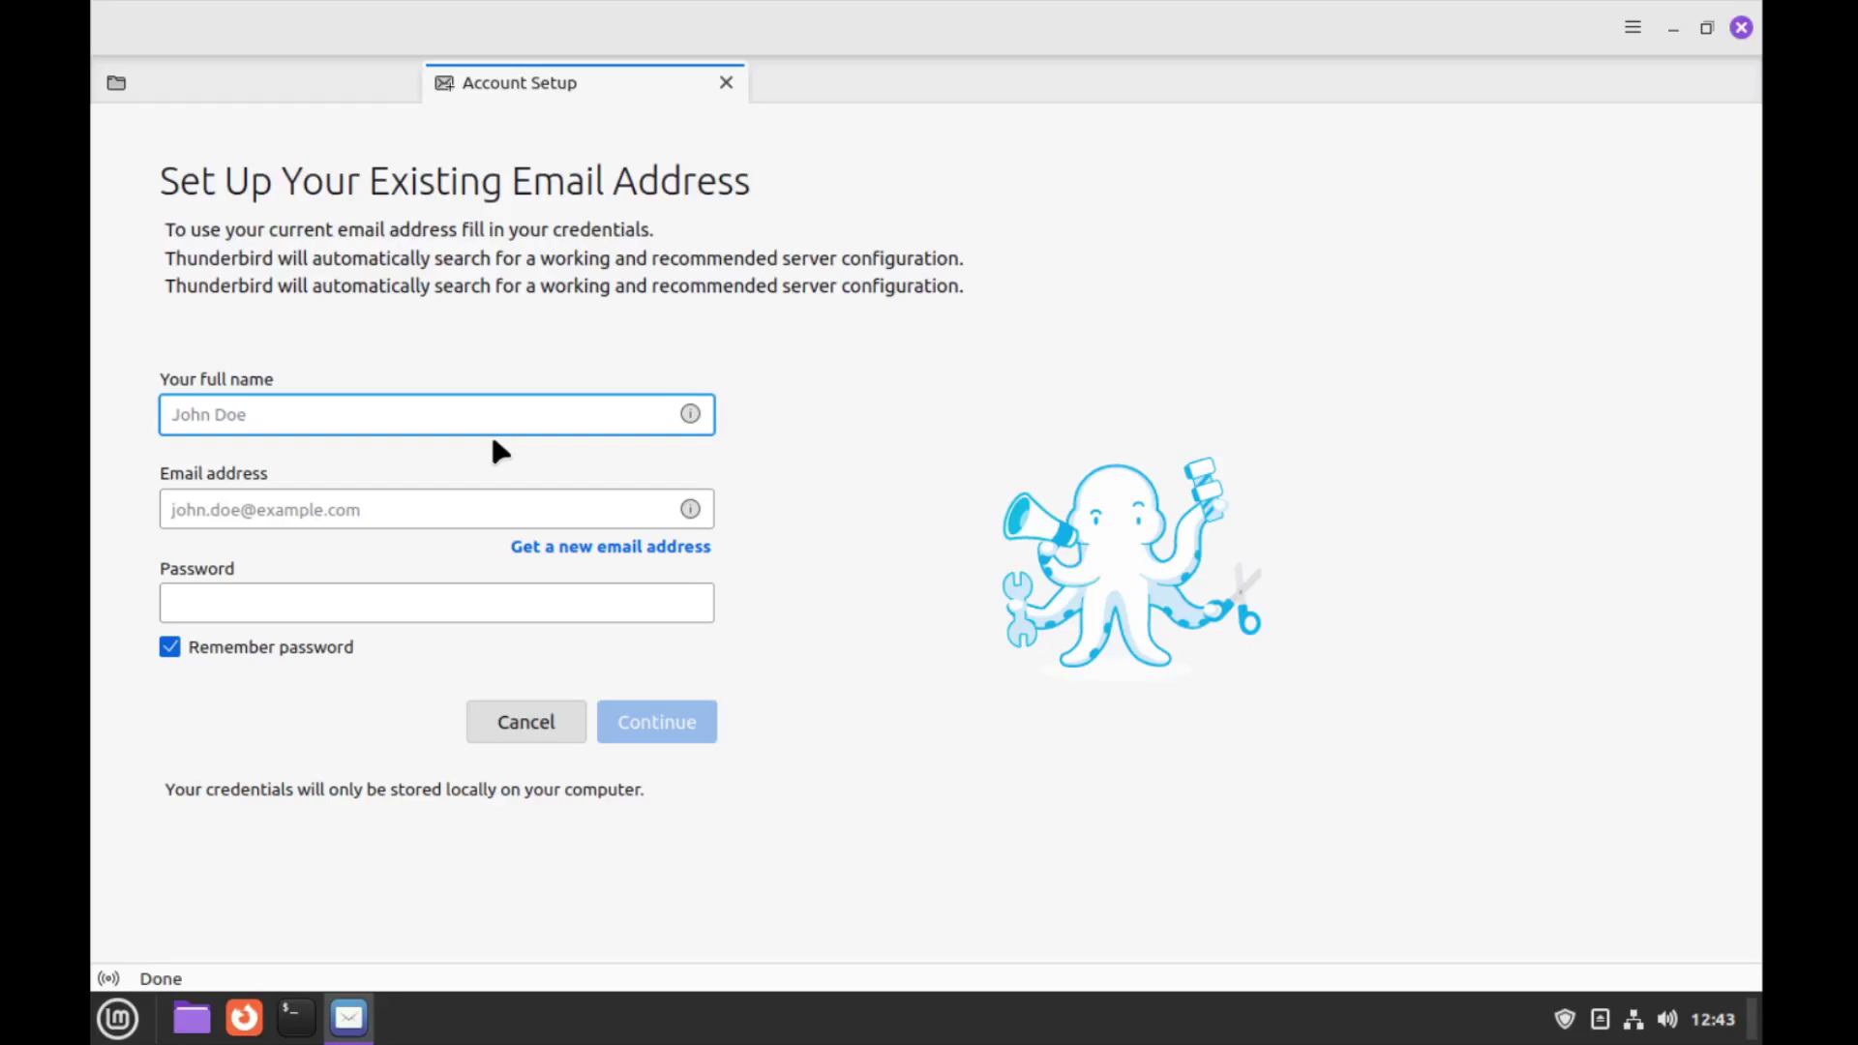
left_click(556, 552)
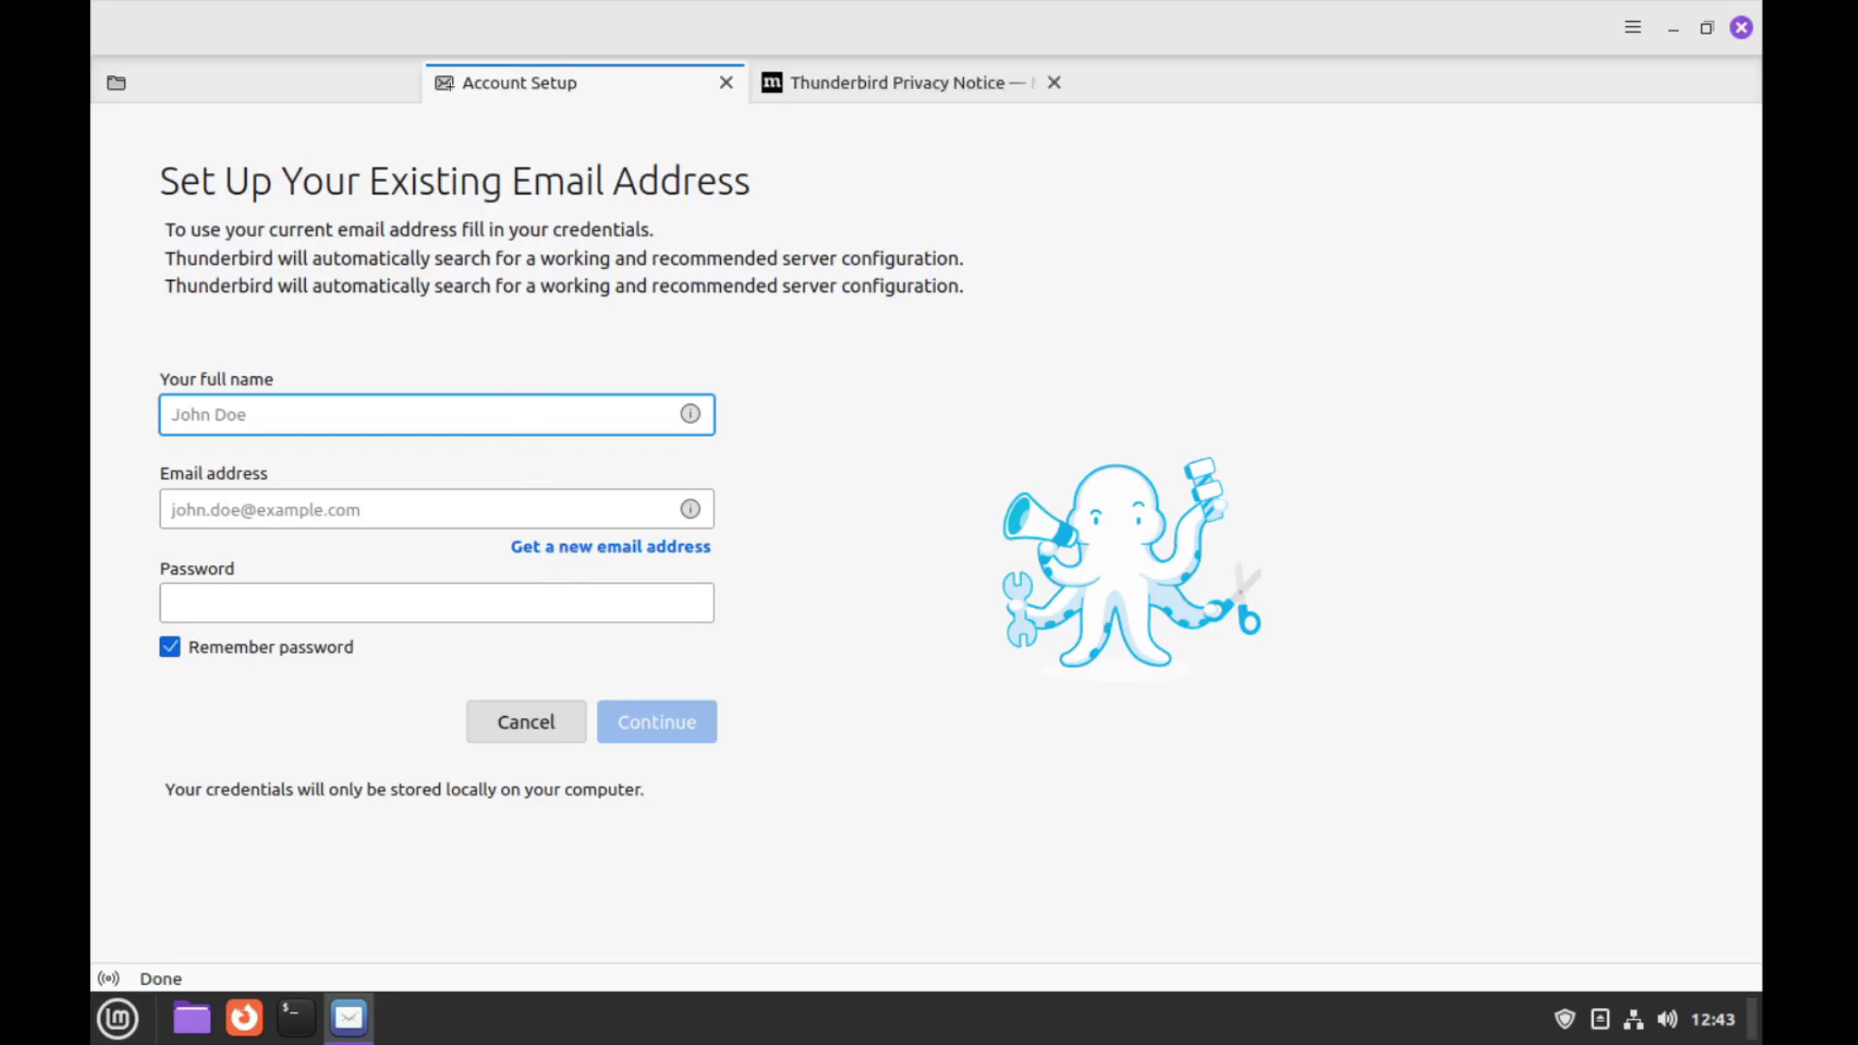
type("immolo")
key("Tab")
key("Tab")
type("********")
key("Return")
key("Return")
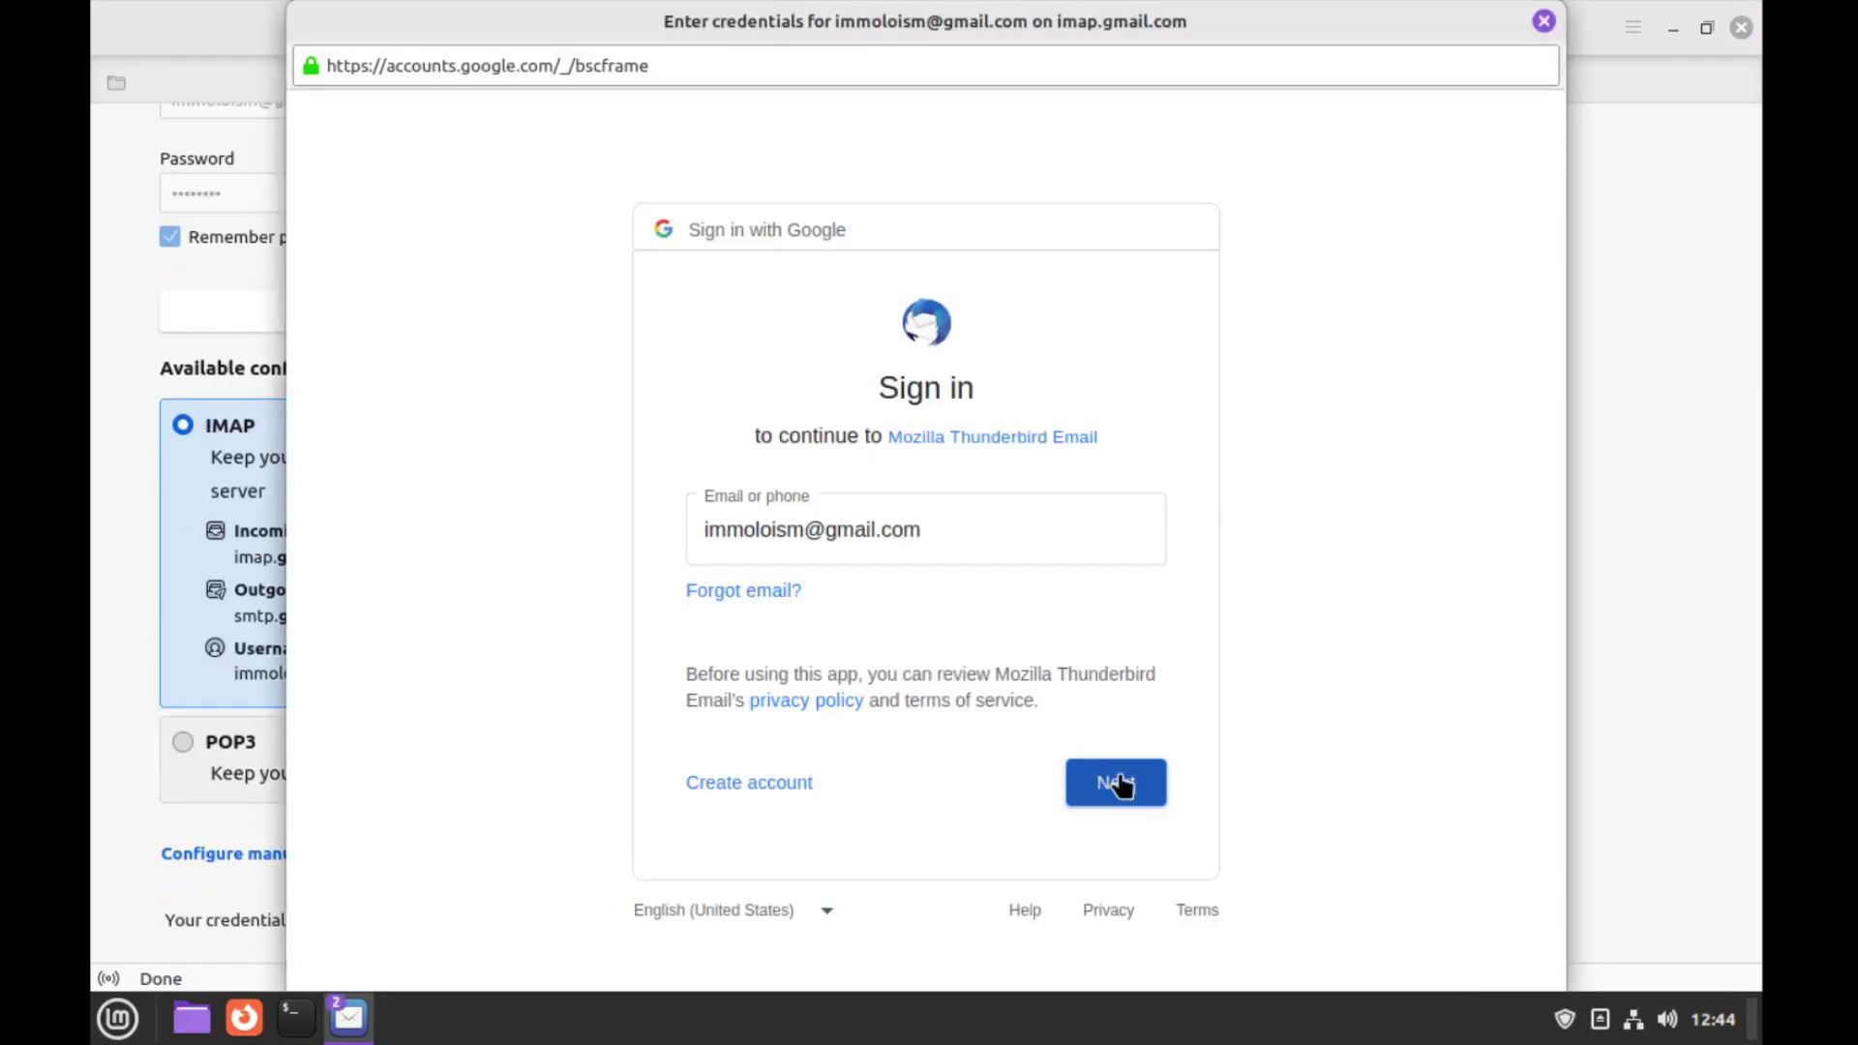
left_click(1118, 779)
type("********")
key("Return")
type("********")
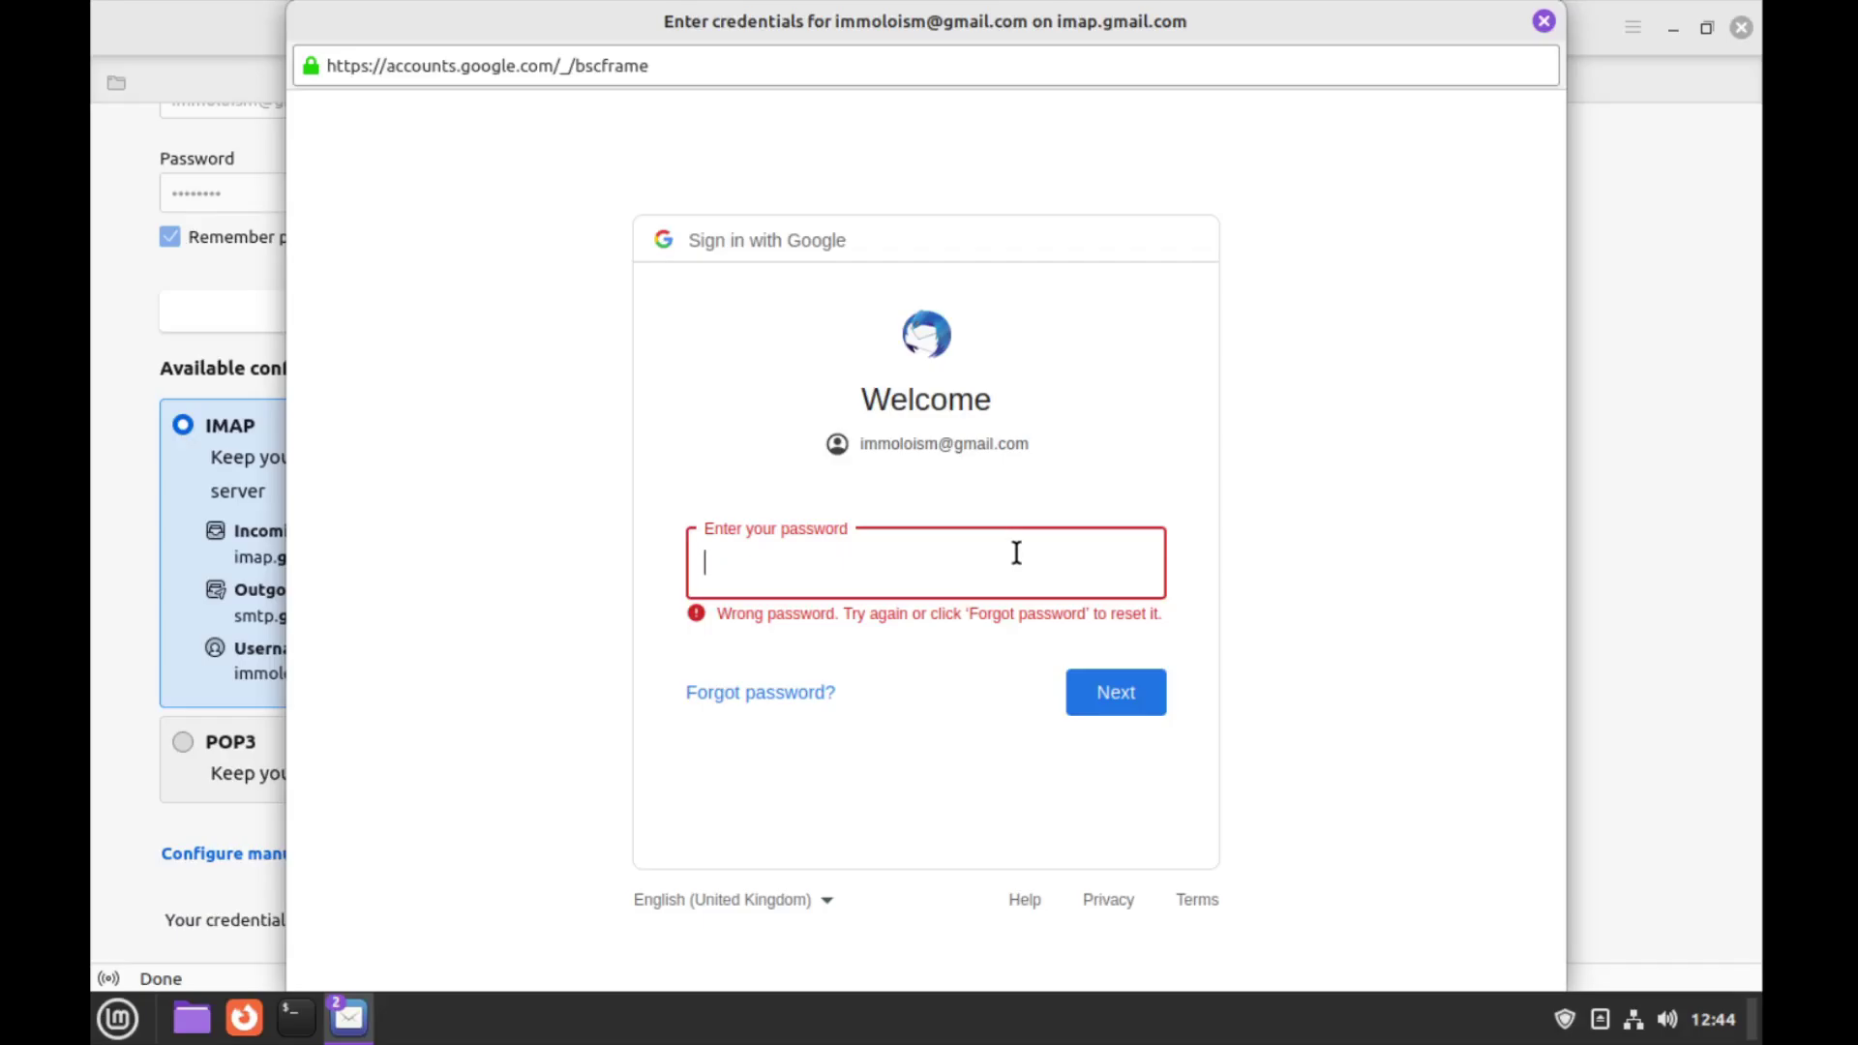
key("Return")
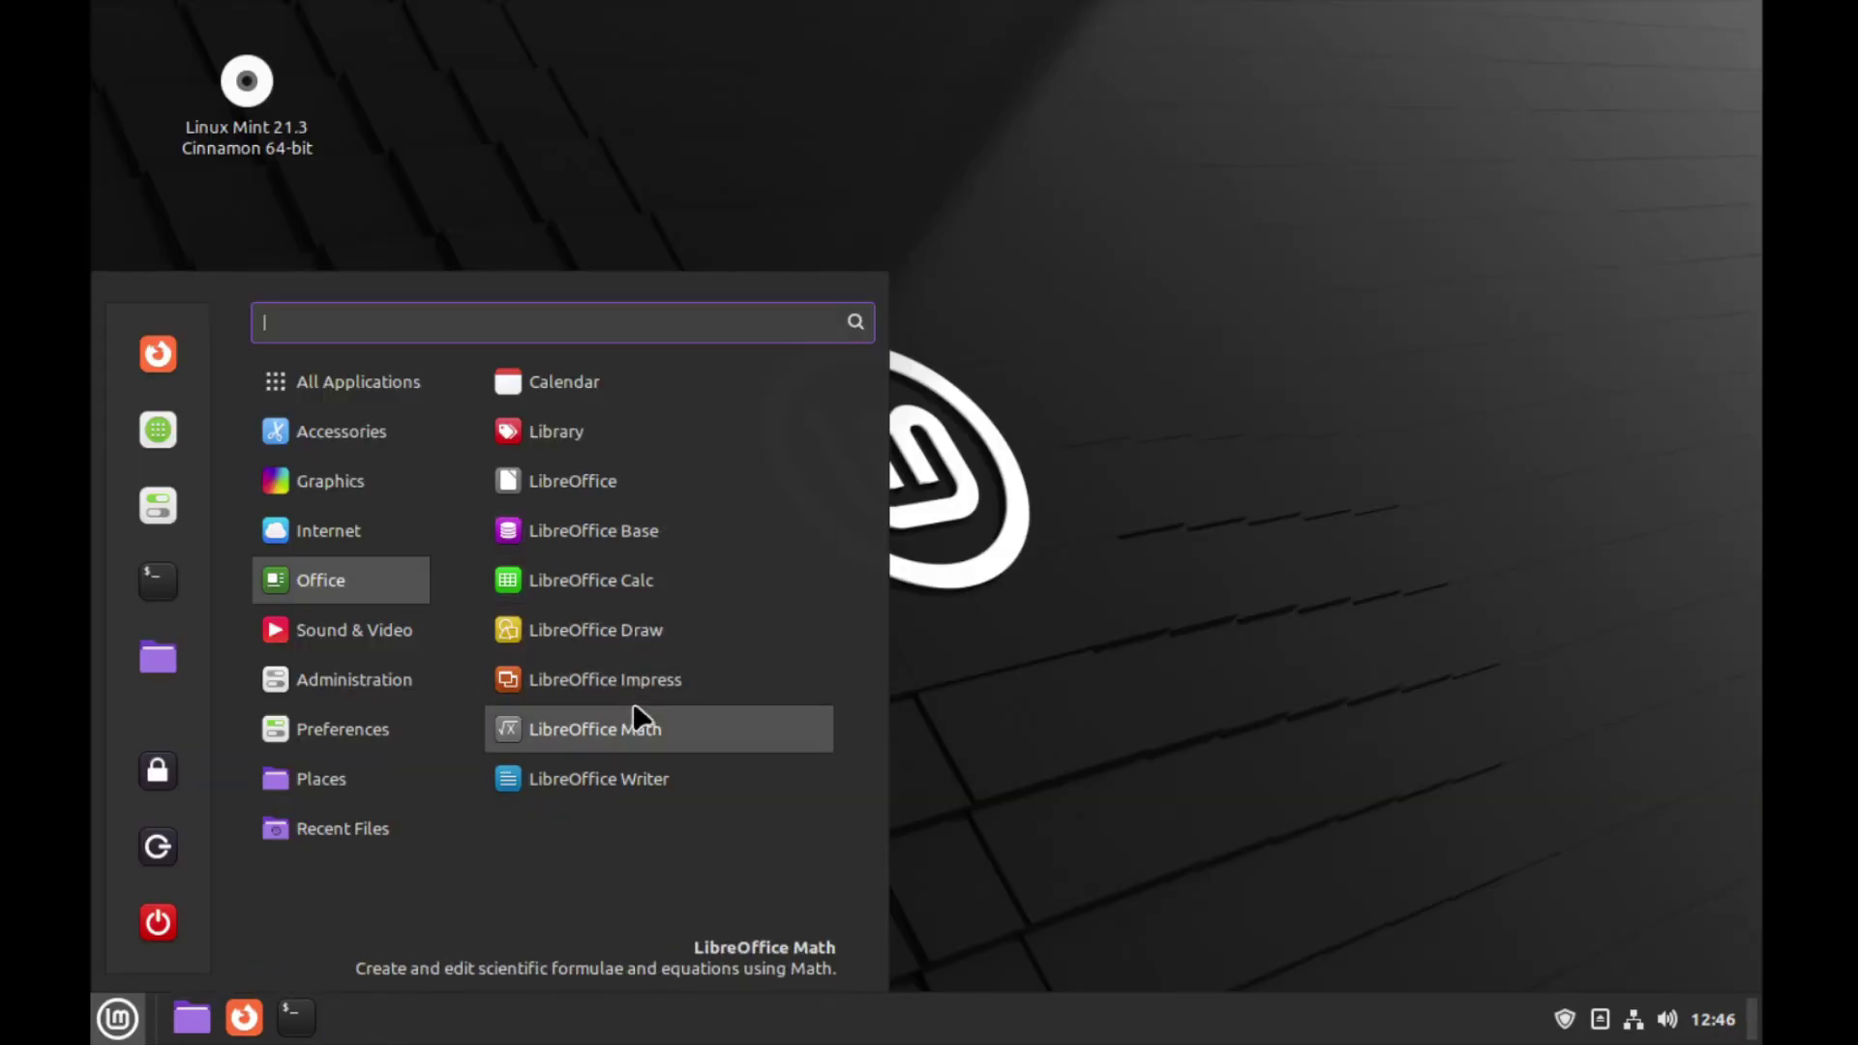
left_click(635, 795)
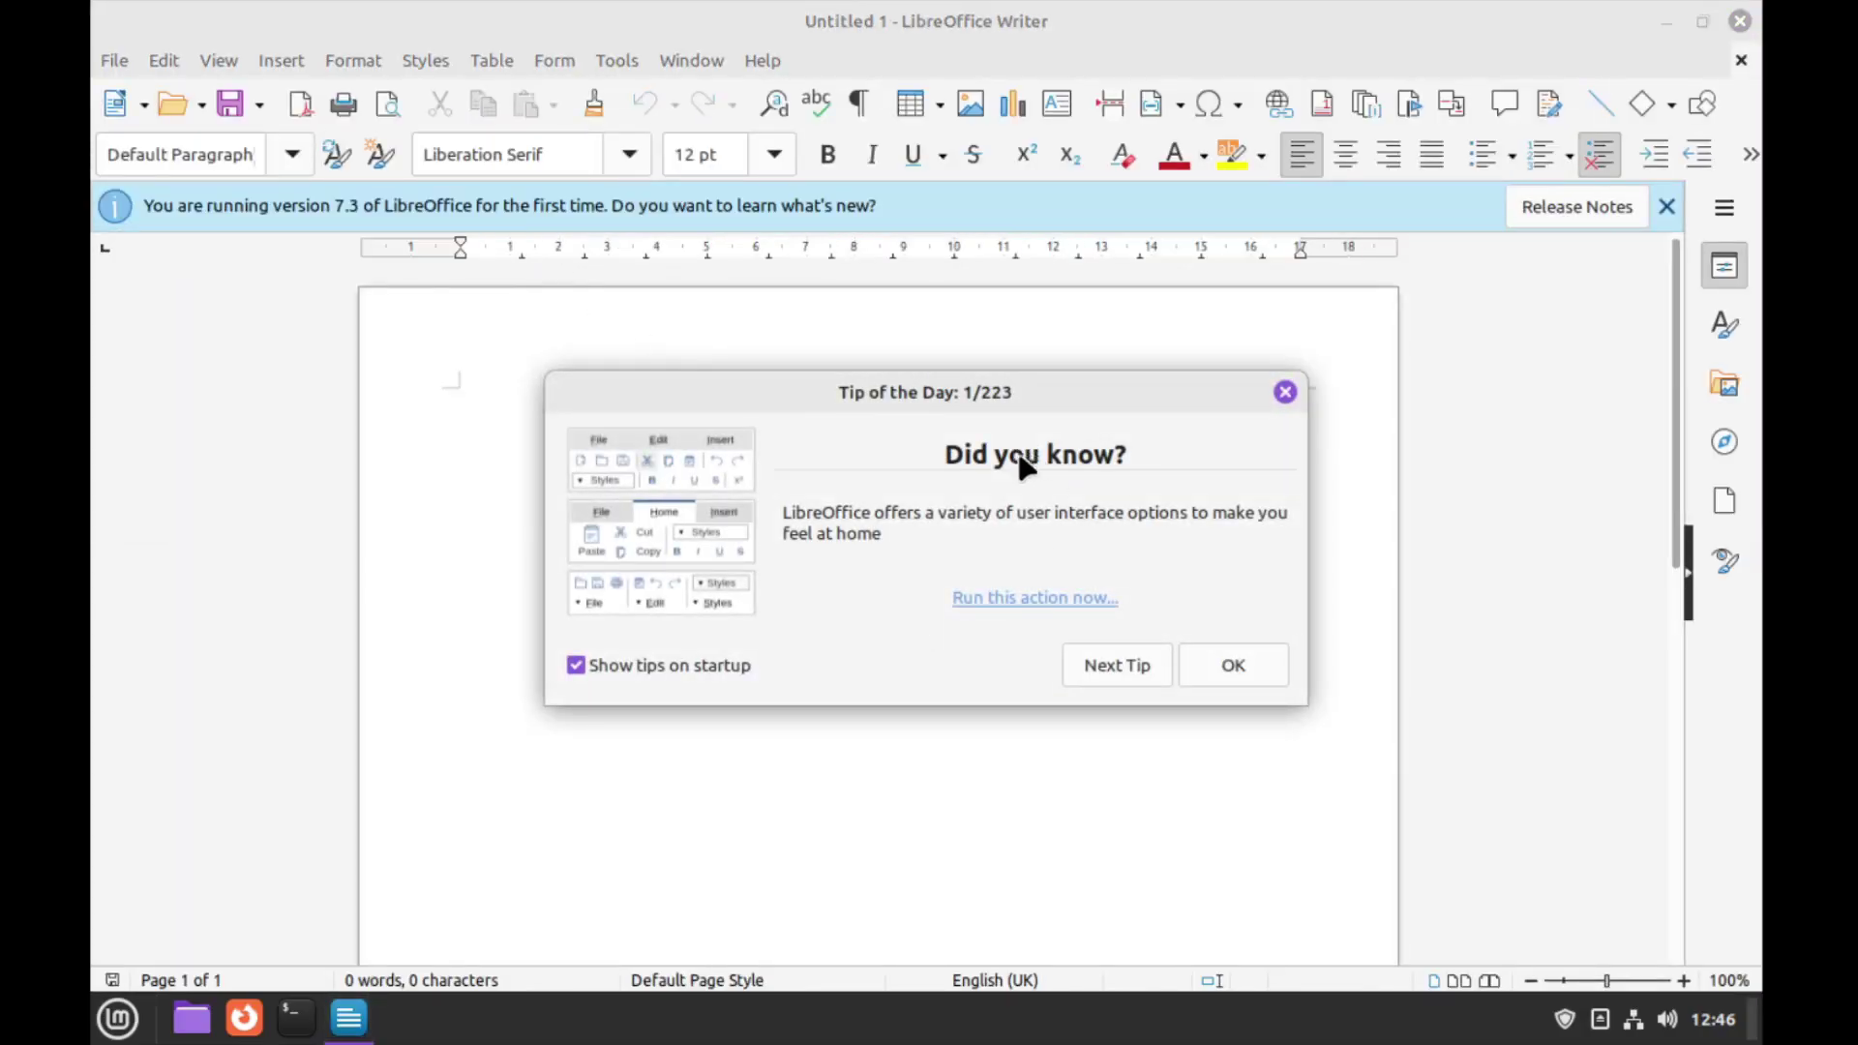
Dismiss Tip of the Day and apply the Tabbed user interface to all LibreOffice applications
left_click(1282, 393)
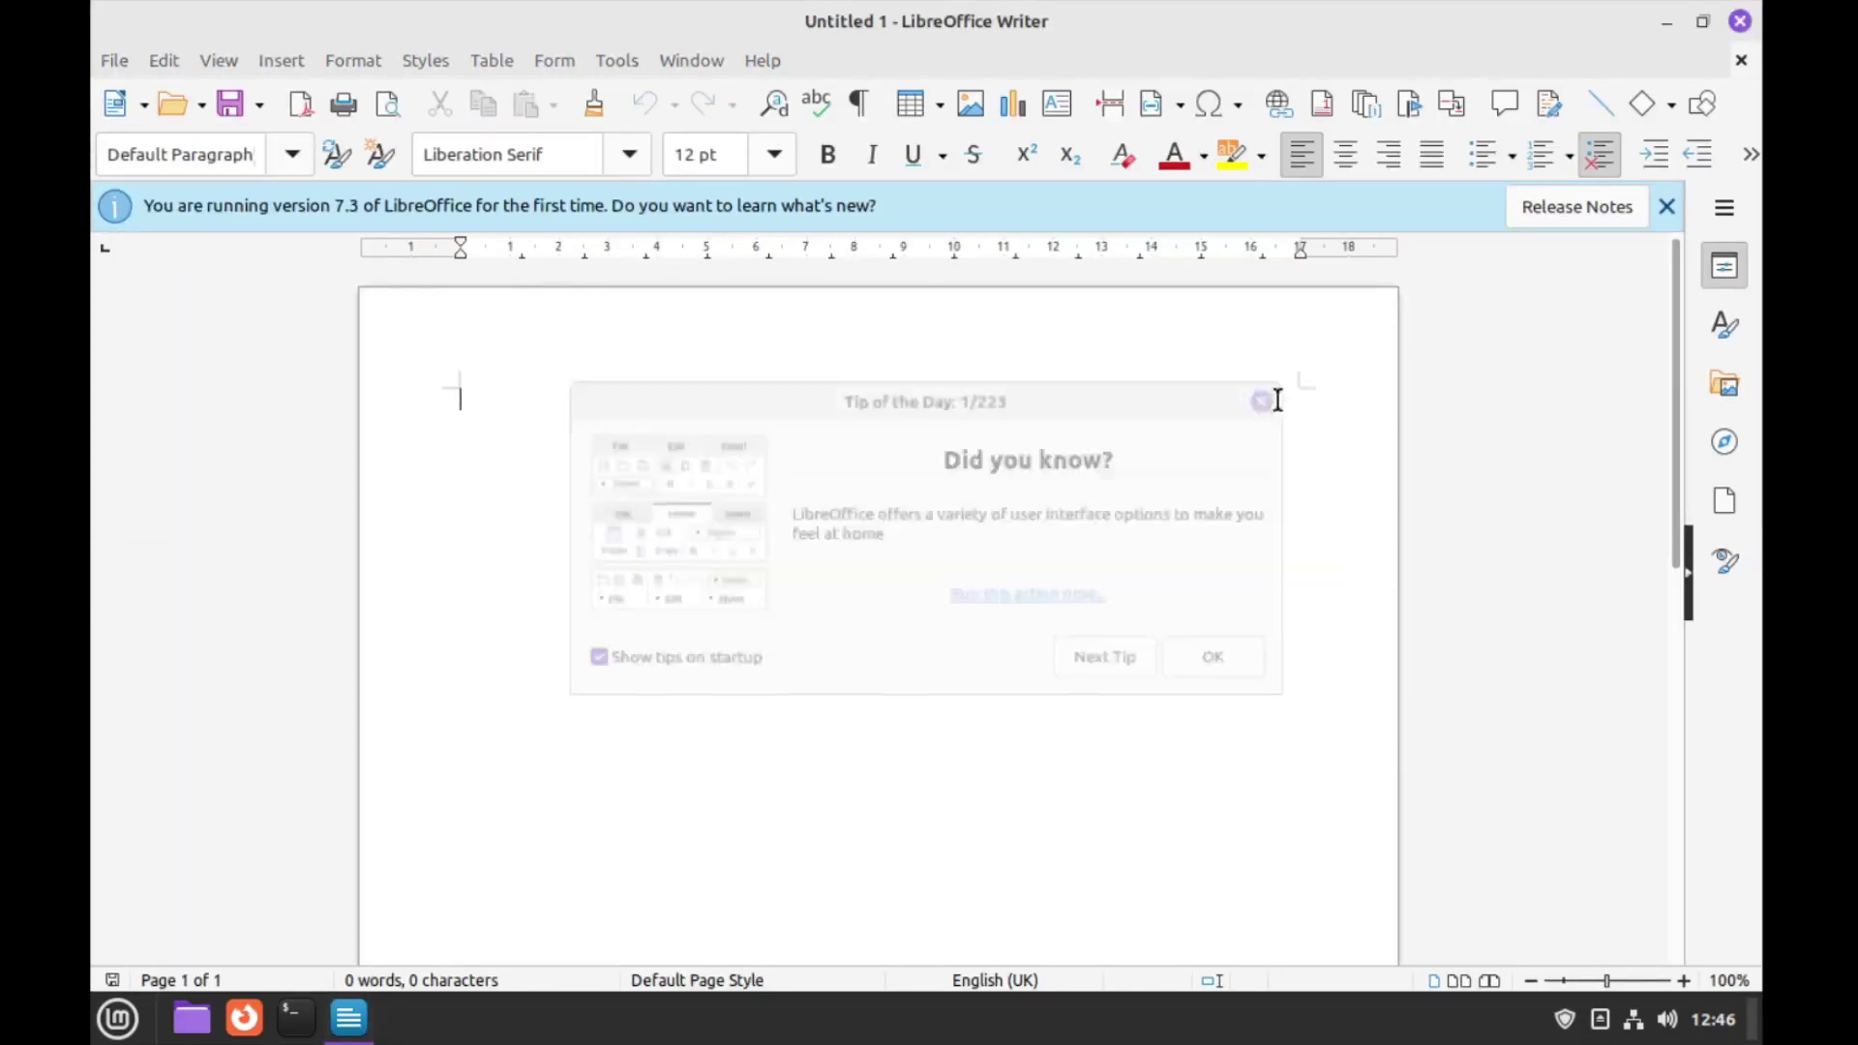
left_click(222, 64)
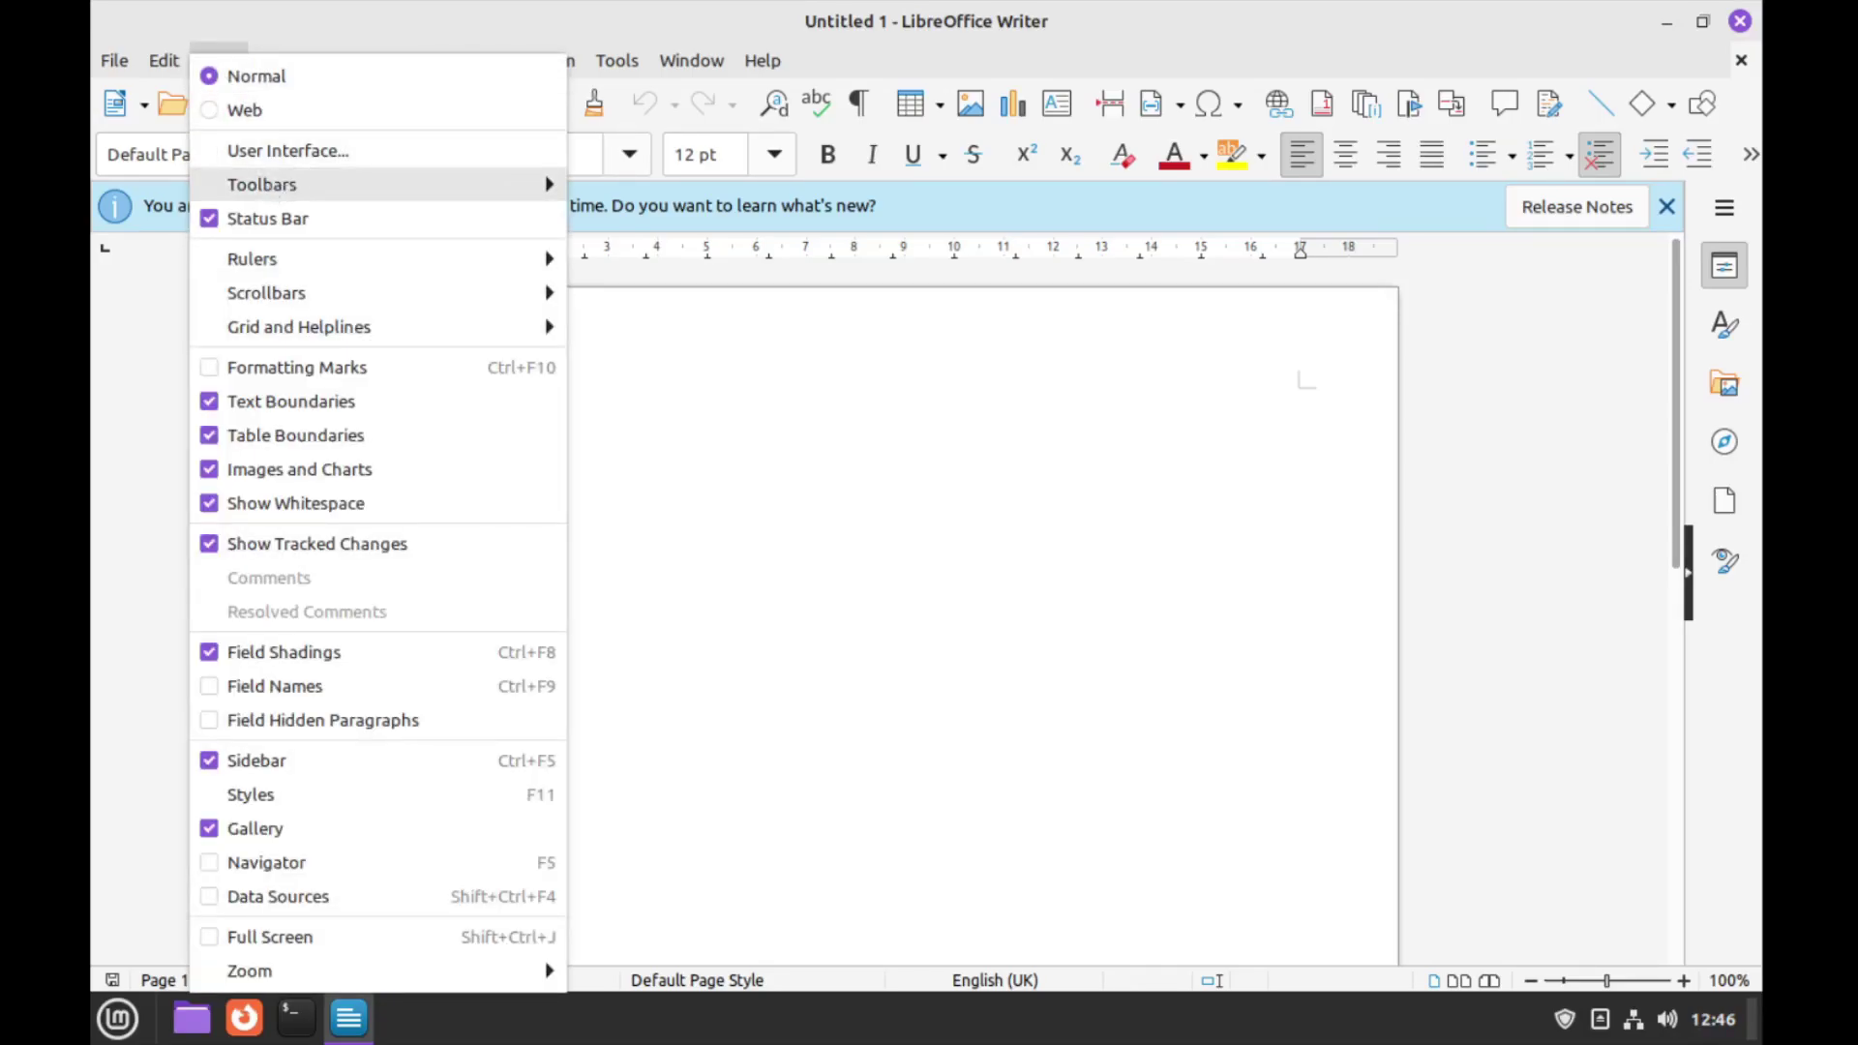
left_click(281, 150)
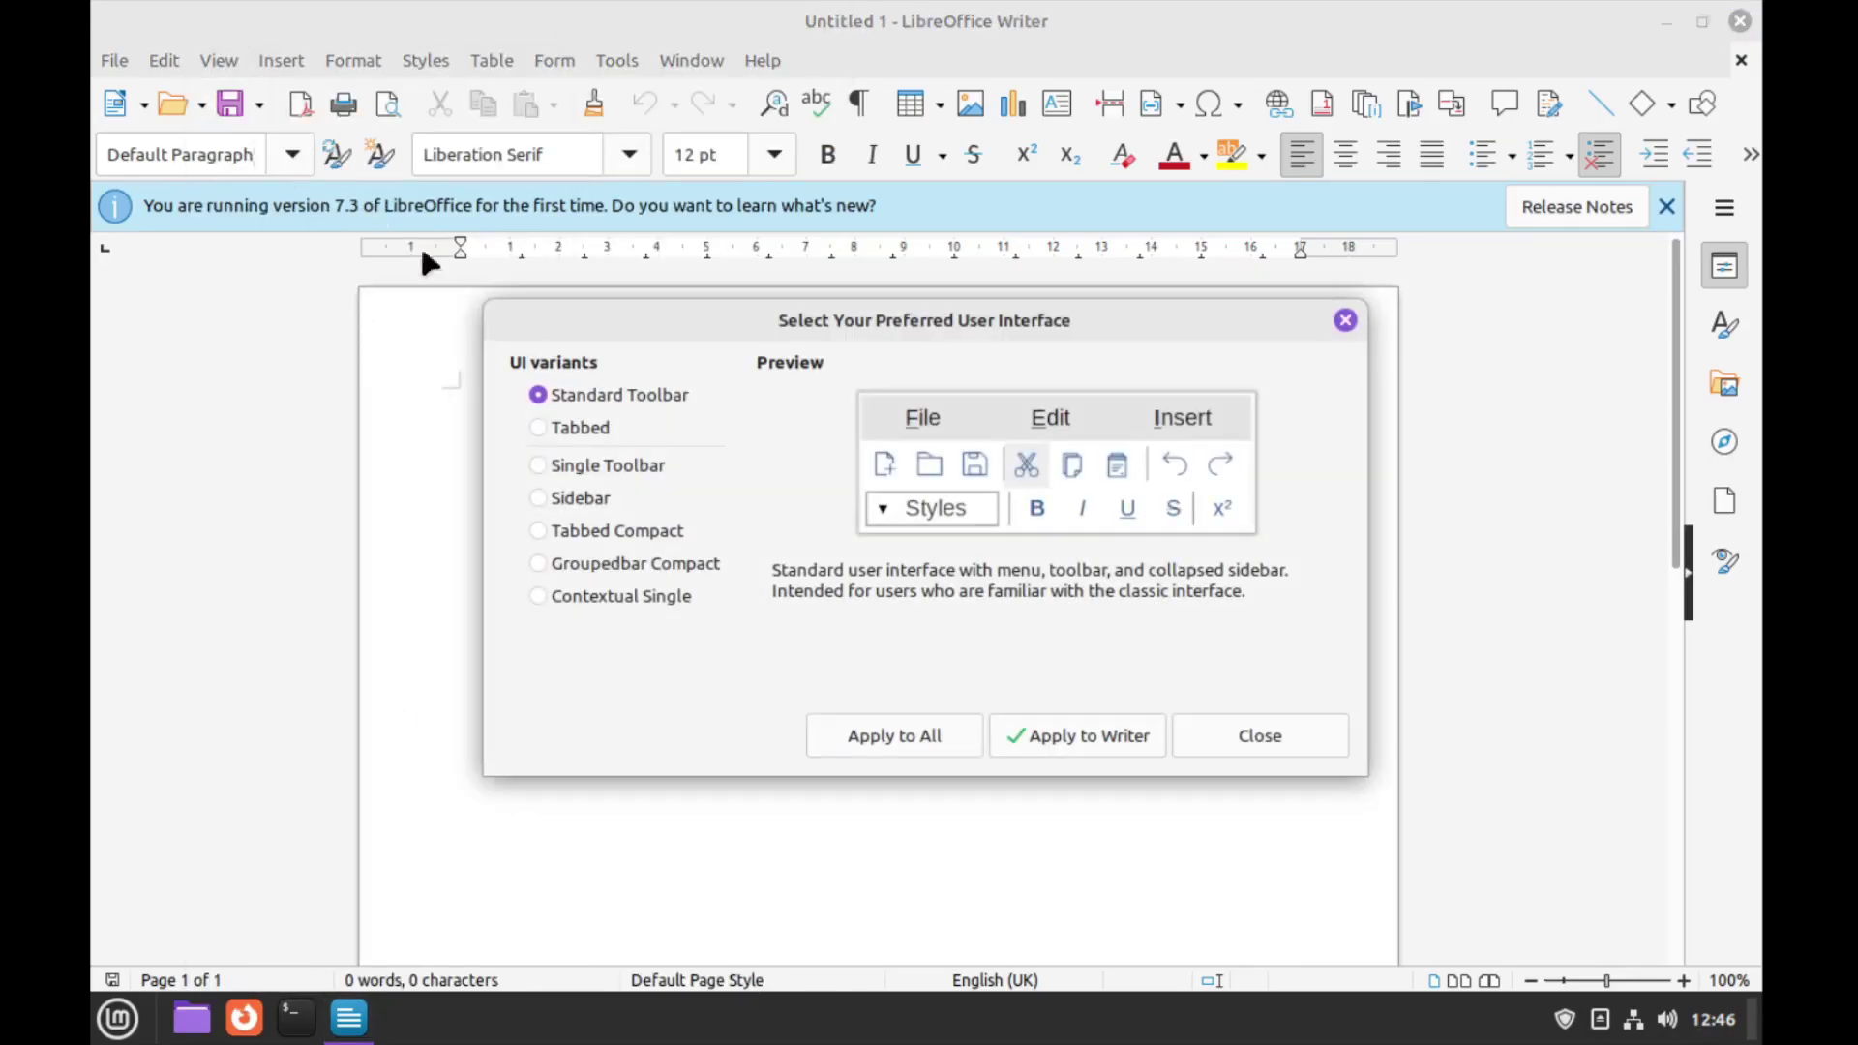
left_click(577, 443)
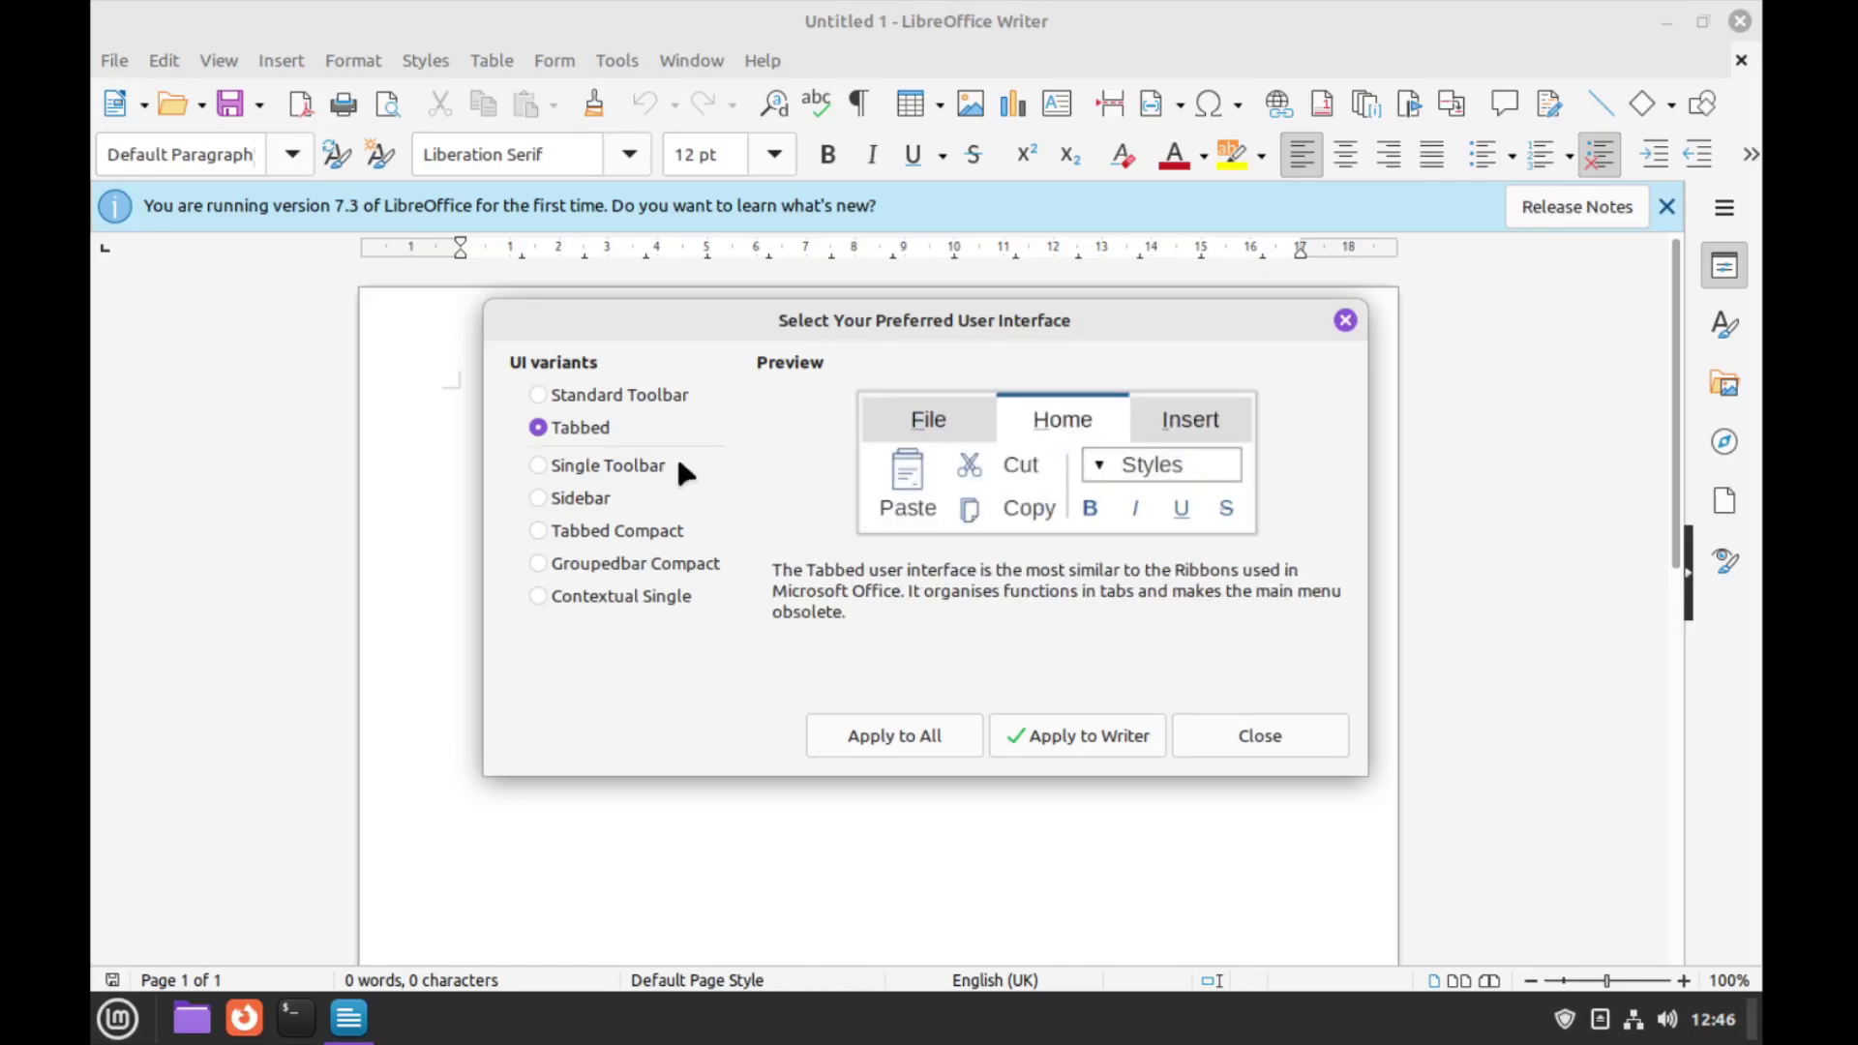
left_click(951, 733)
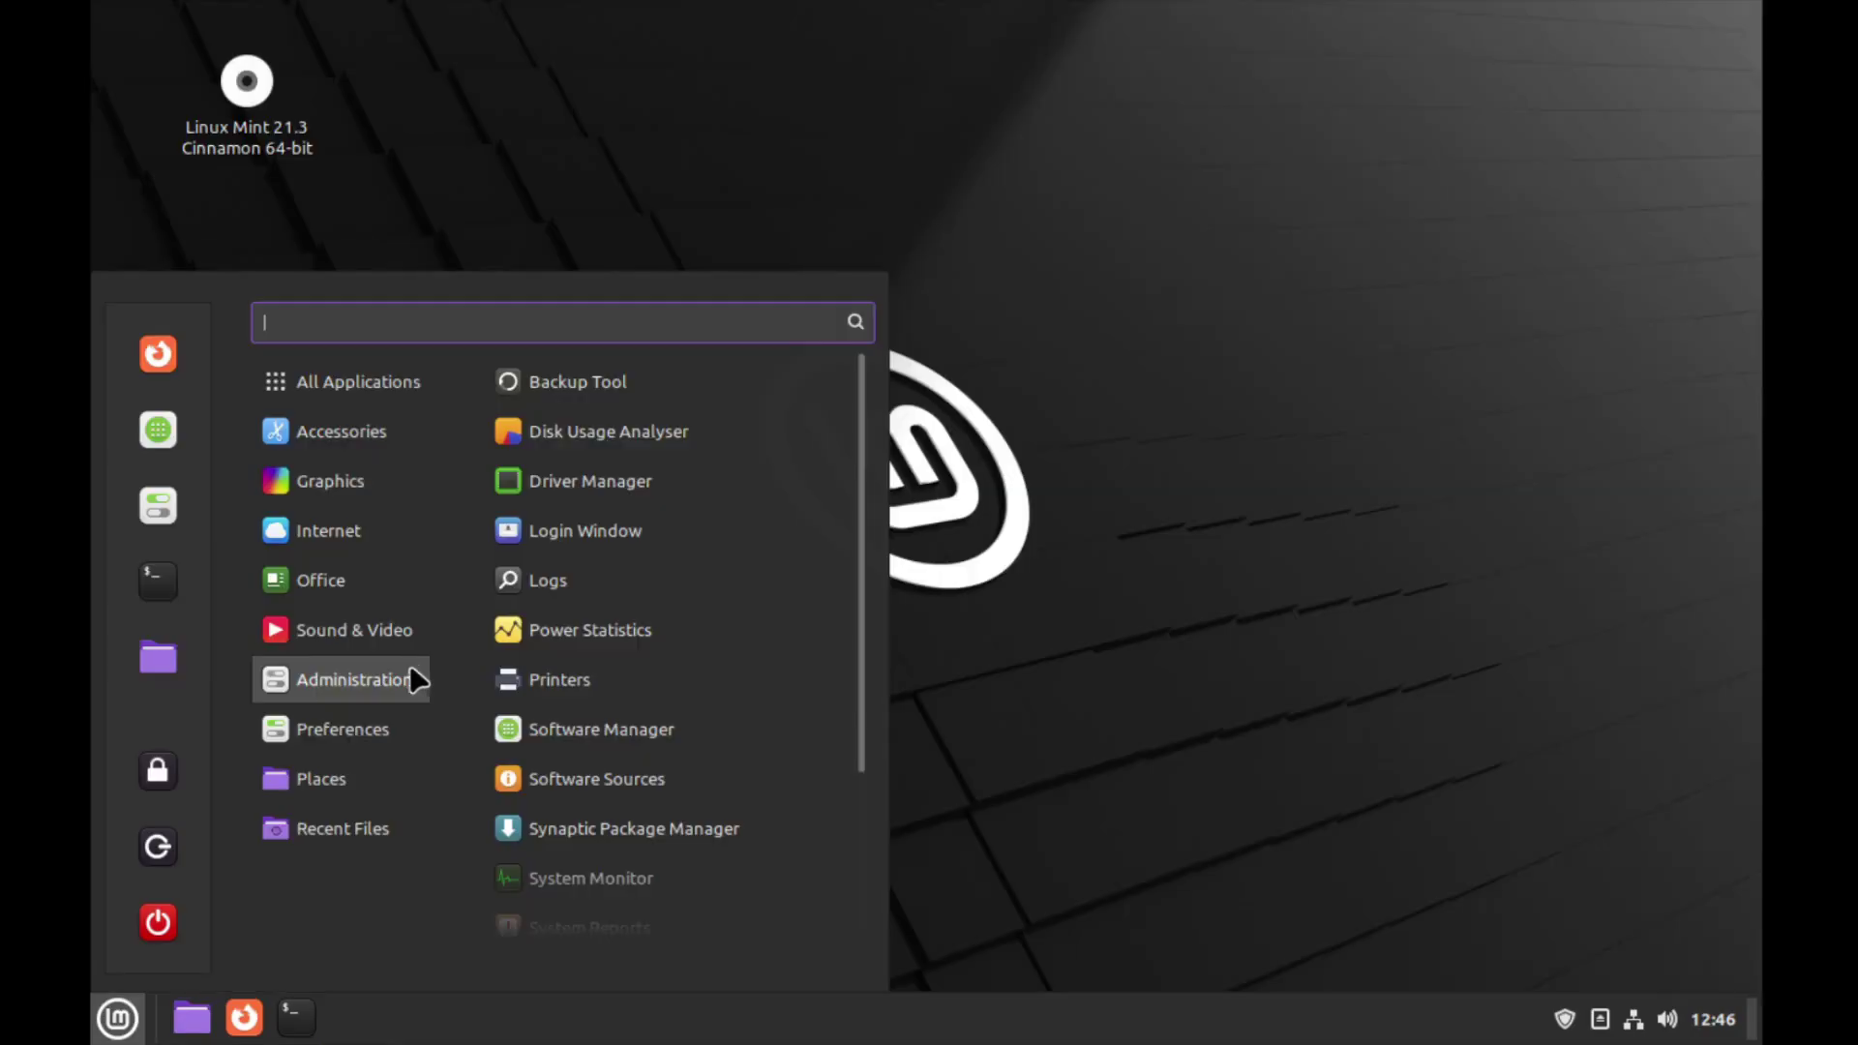
Launch LibreOffice Calc from the Office category, then bring up the Sound & Video category
mouse_move(379, 514)
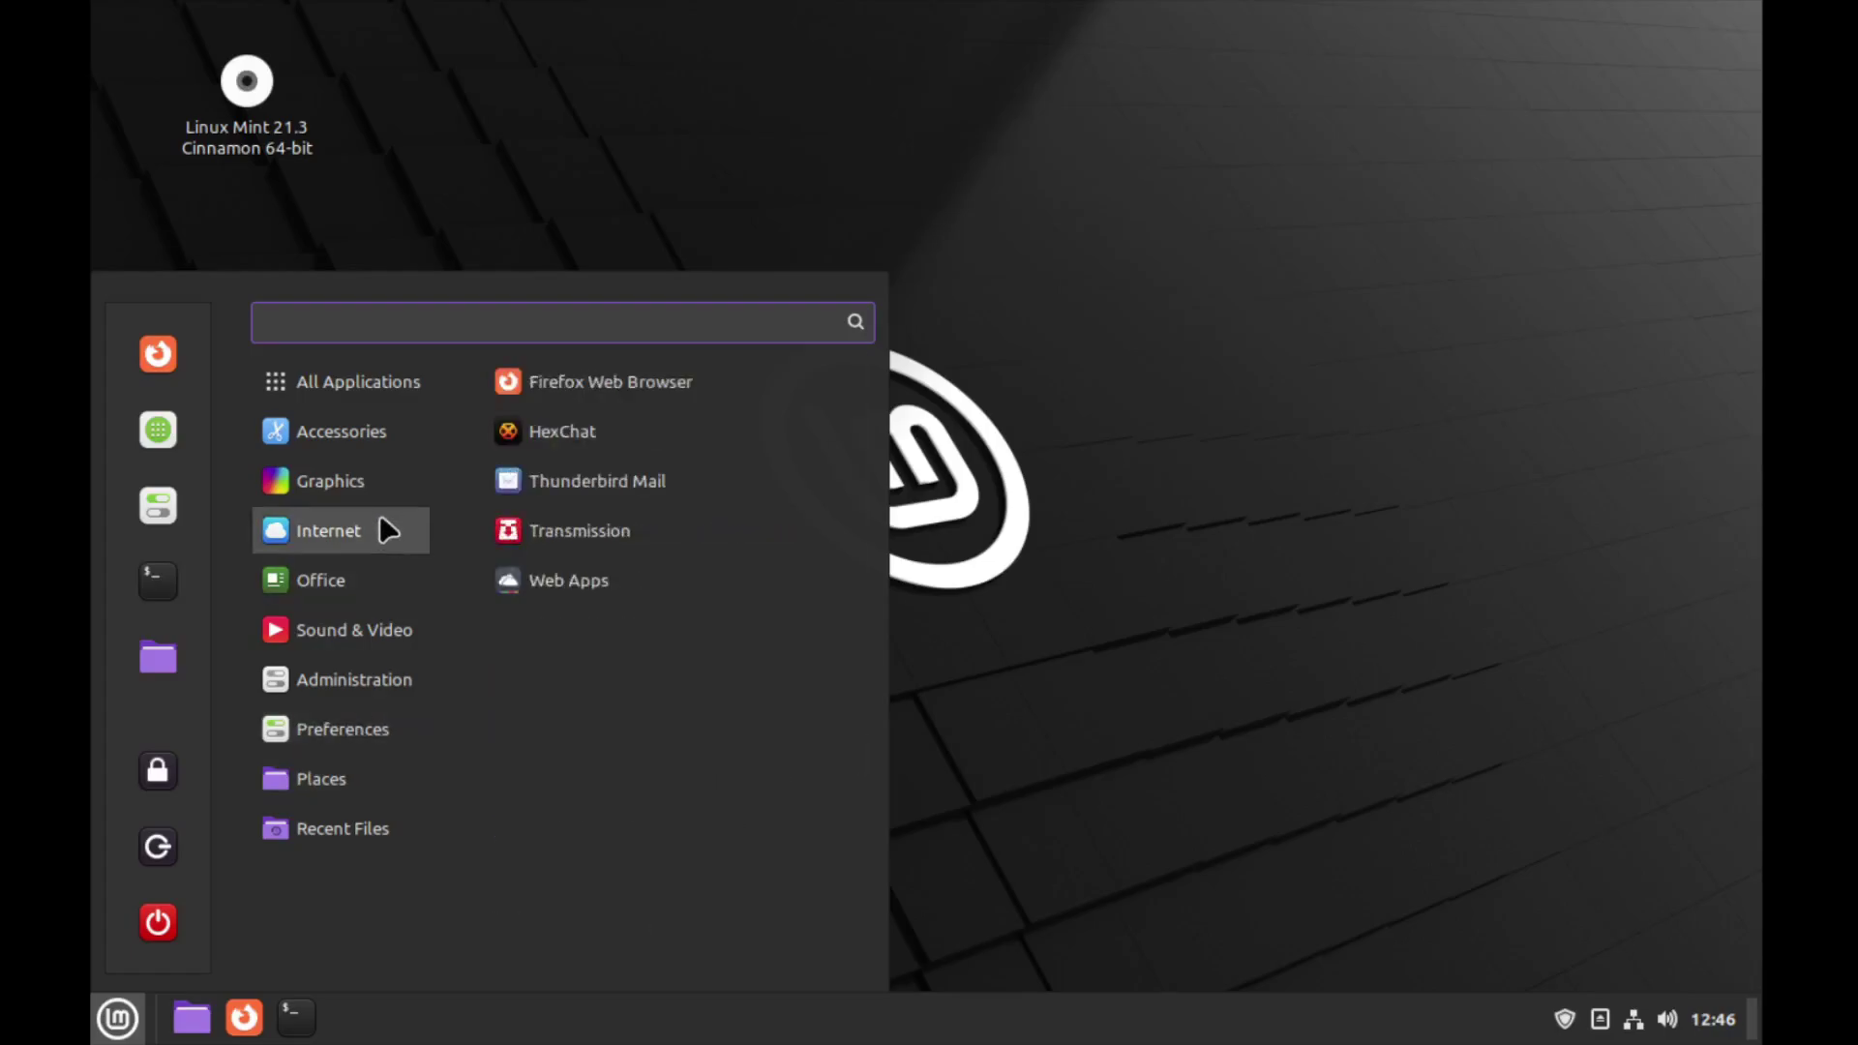
mouse_move(406, 576)
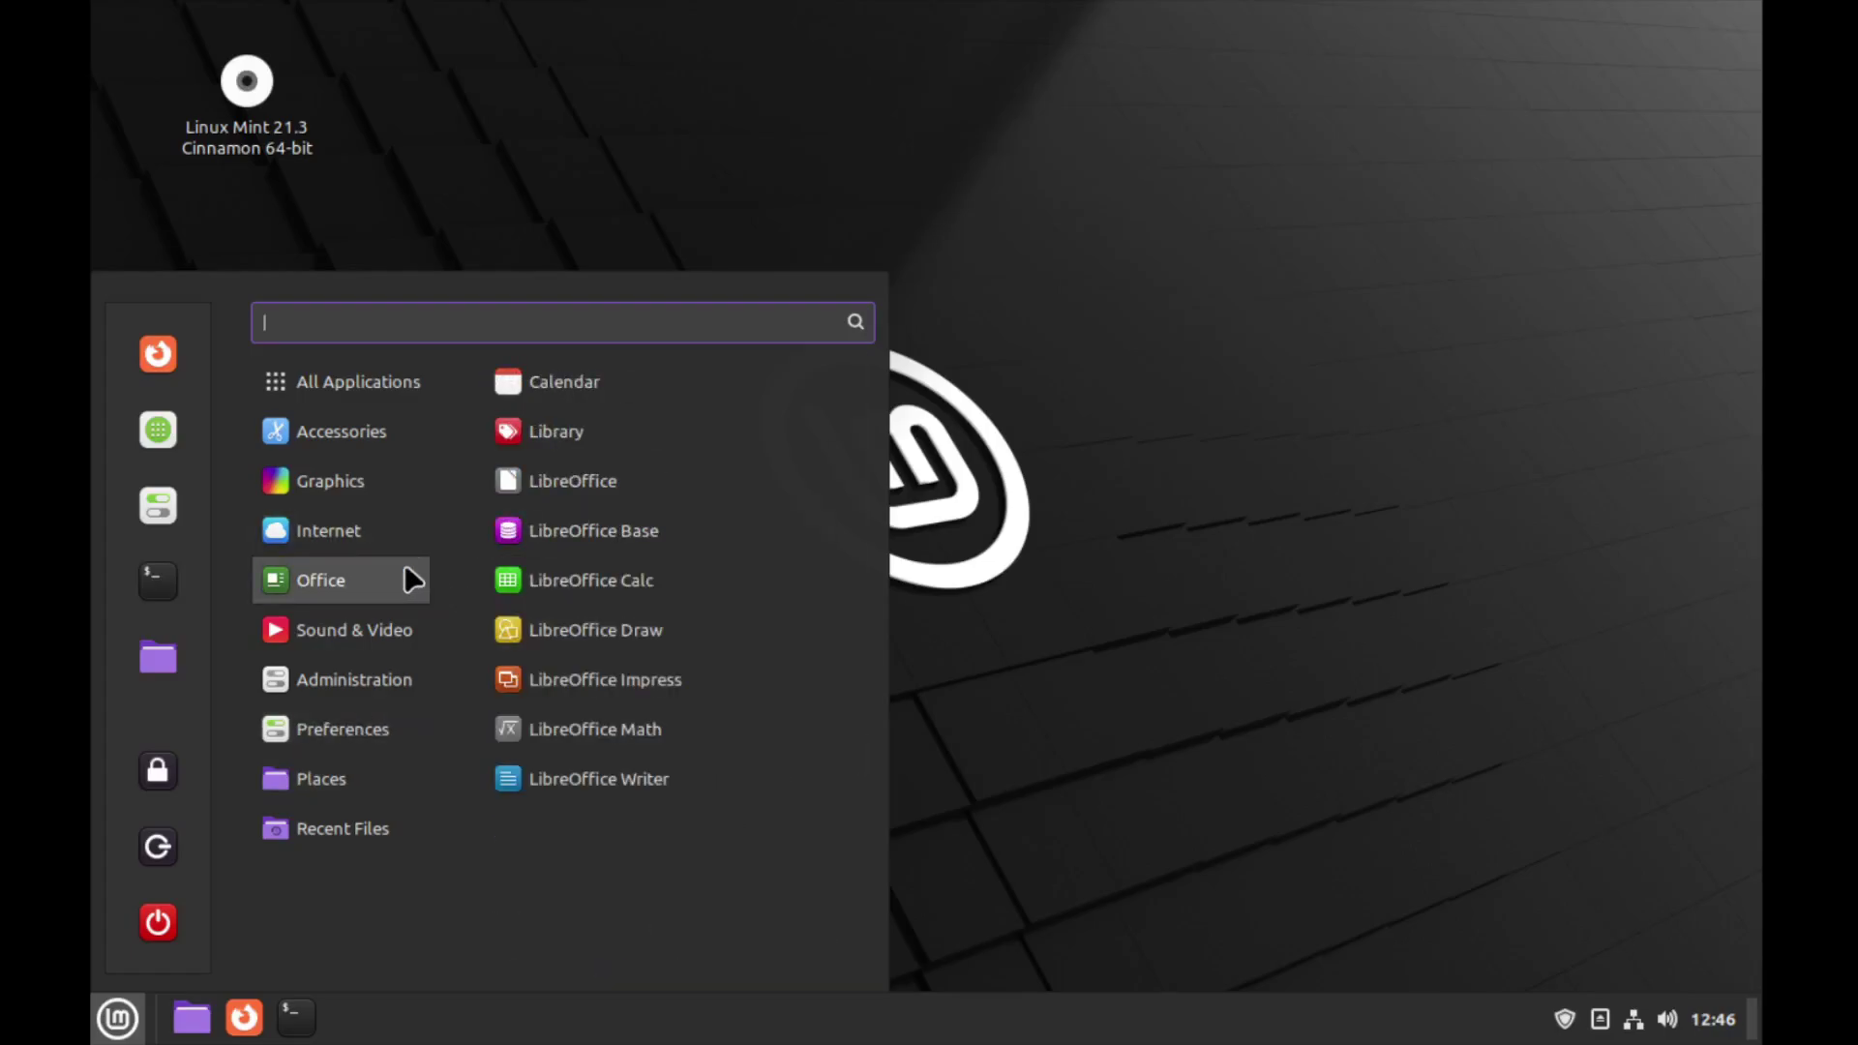
left_click(567, 583)
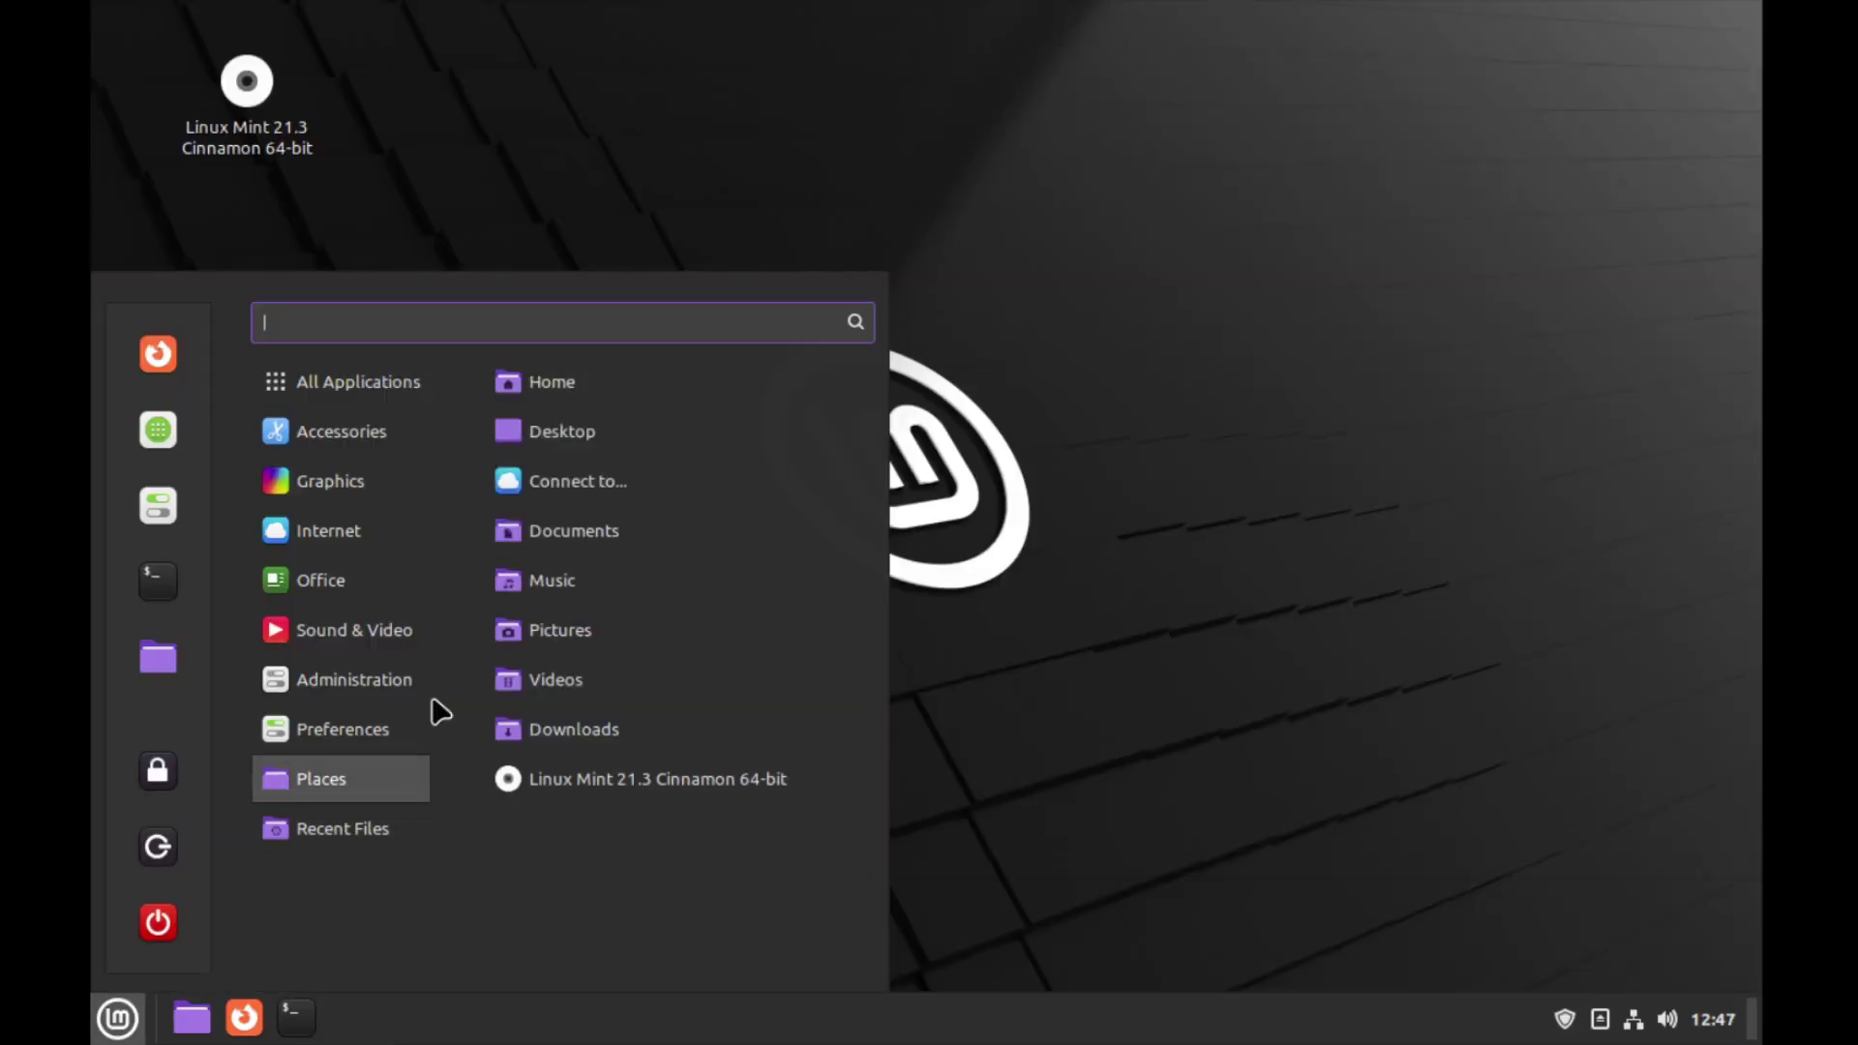
mouse_move(404, 640)
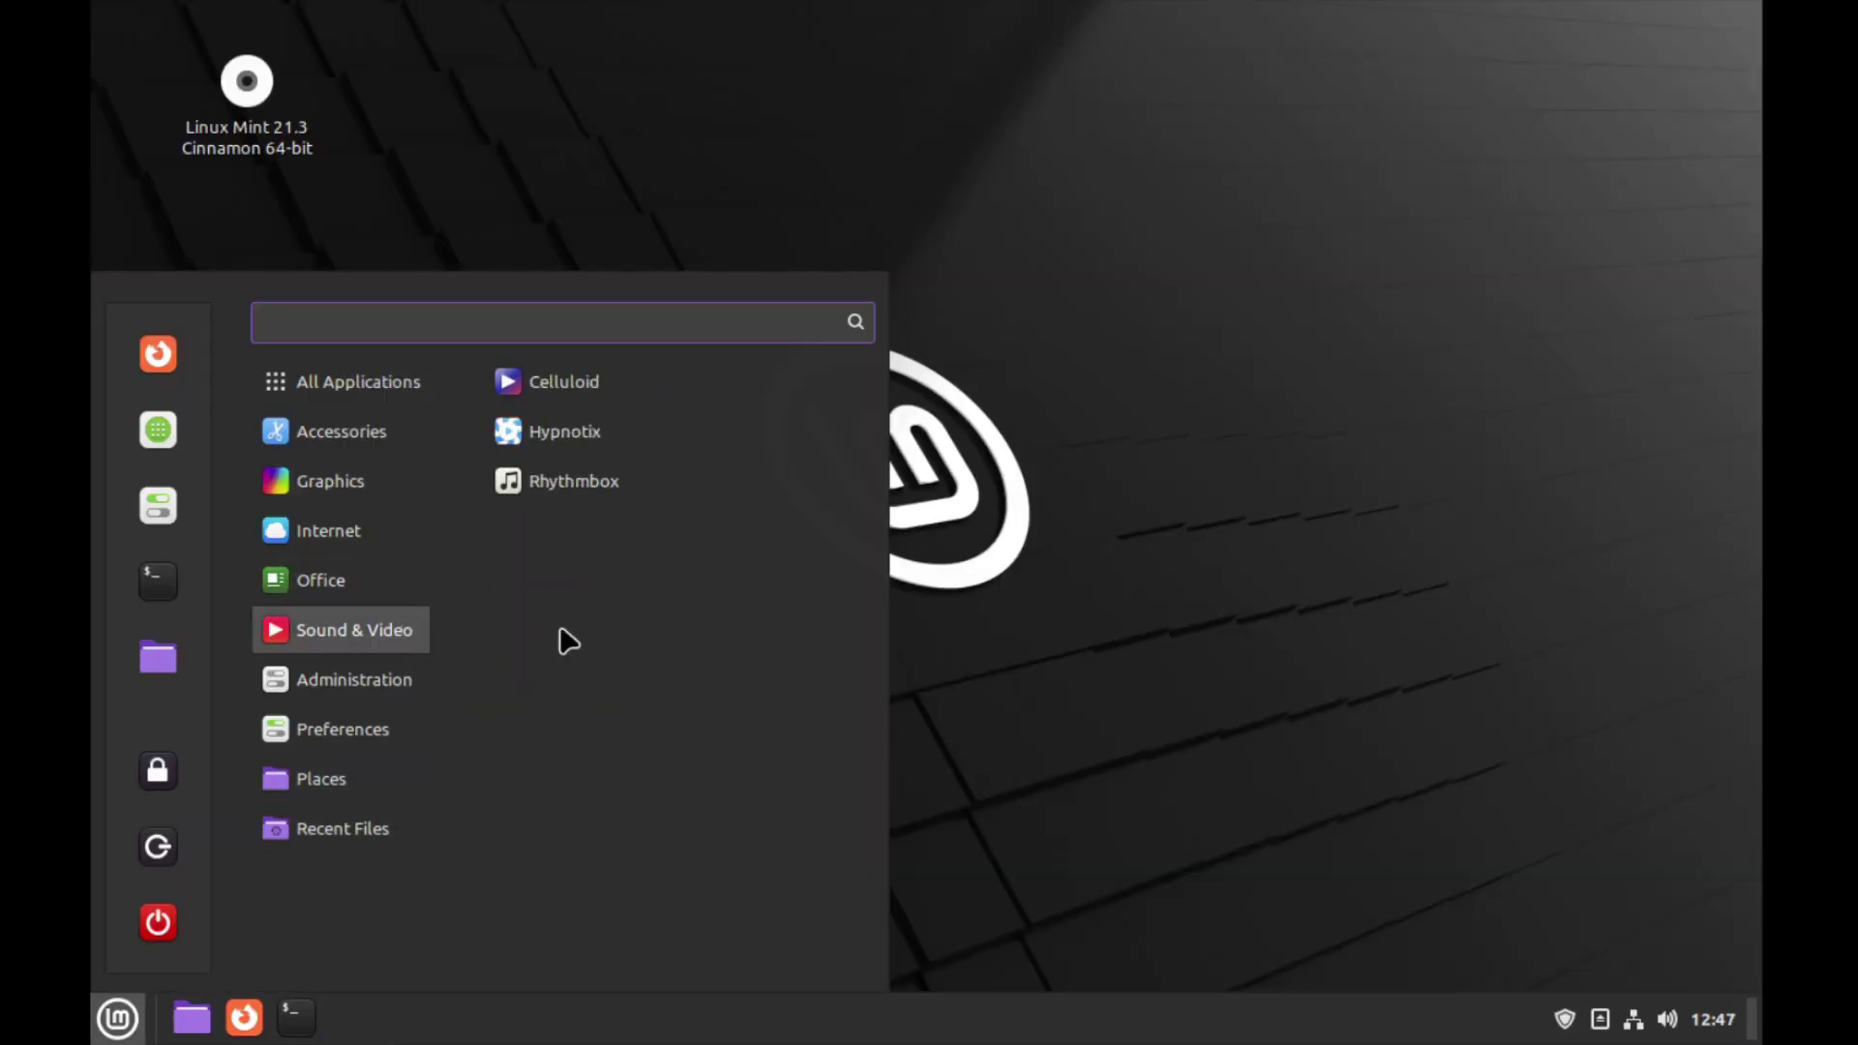
Launch Celluloid and play the Yu-Gi-Oh piano .mp4 from Downloads
left_click(582, 384)
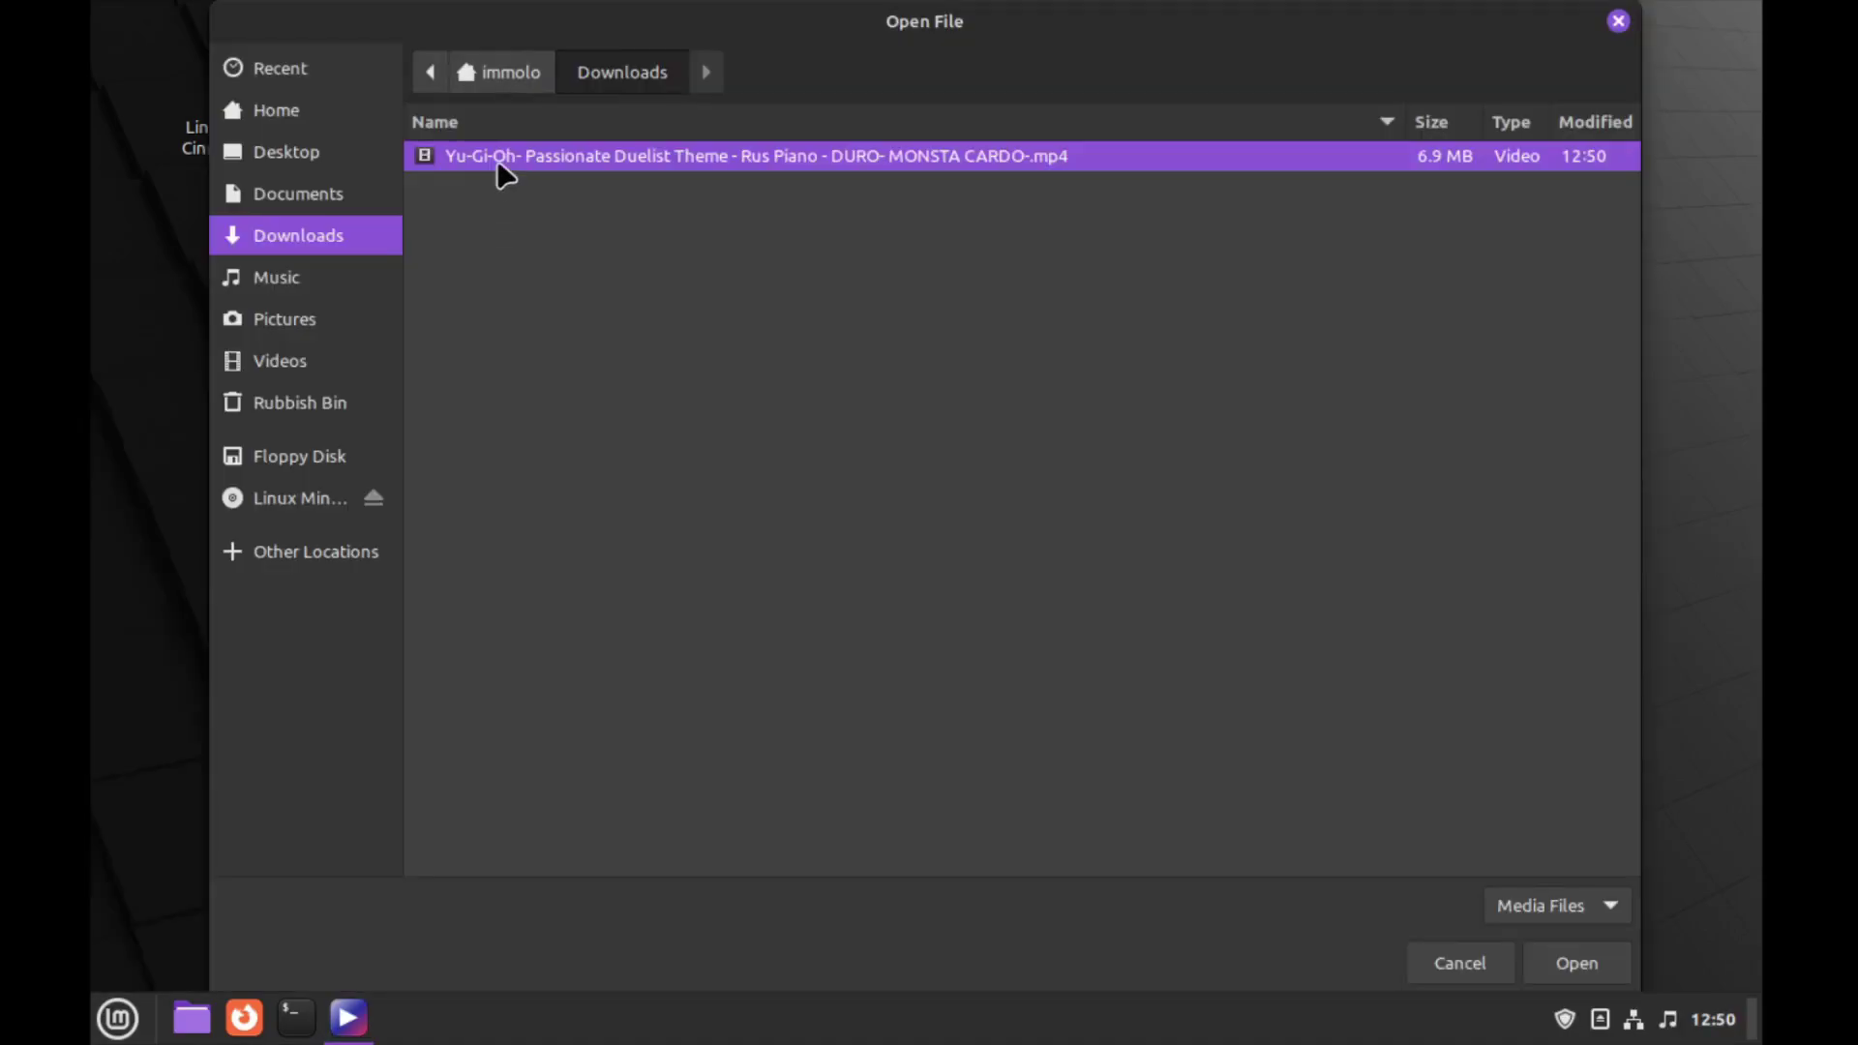
double_click(496, 158)
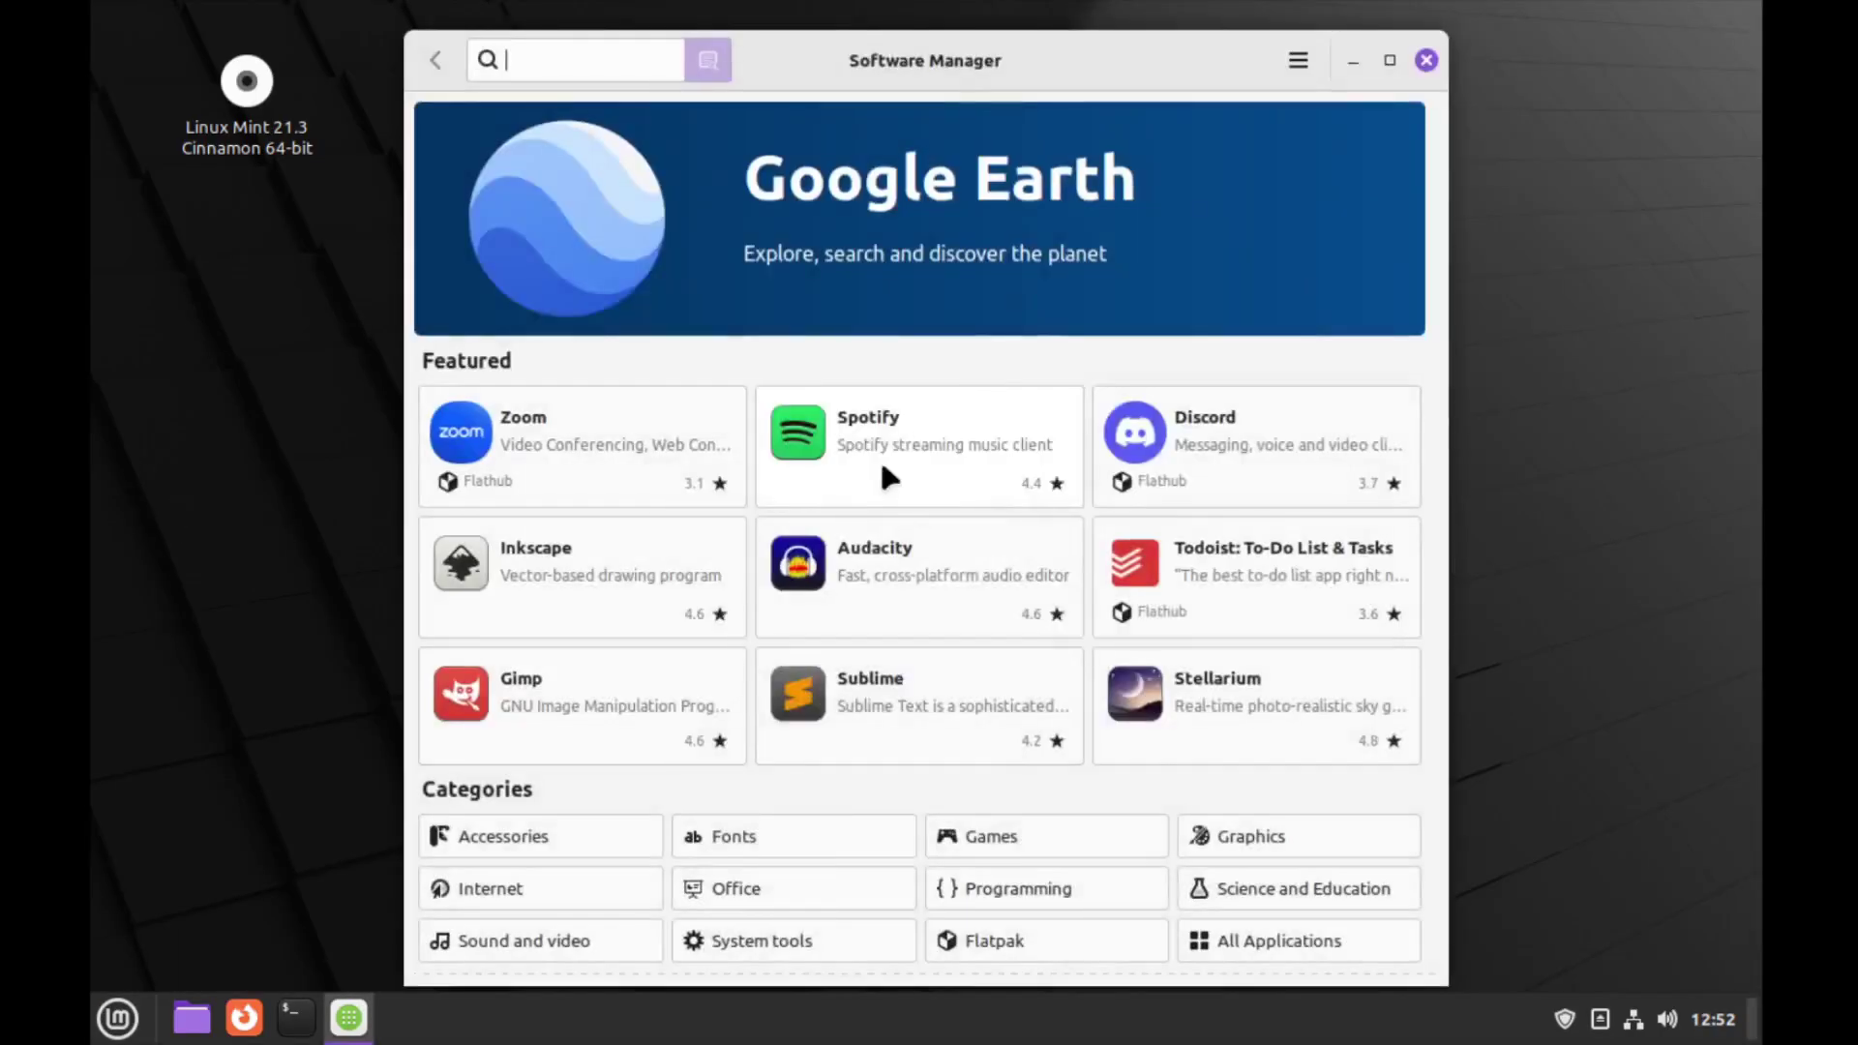
Search Software Manager for 'minecraft' and open the Minecraft result
type("minecraft")
key("Return")
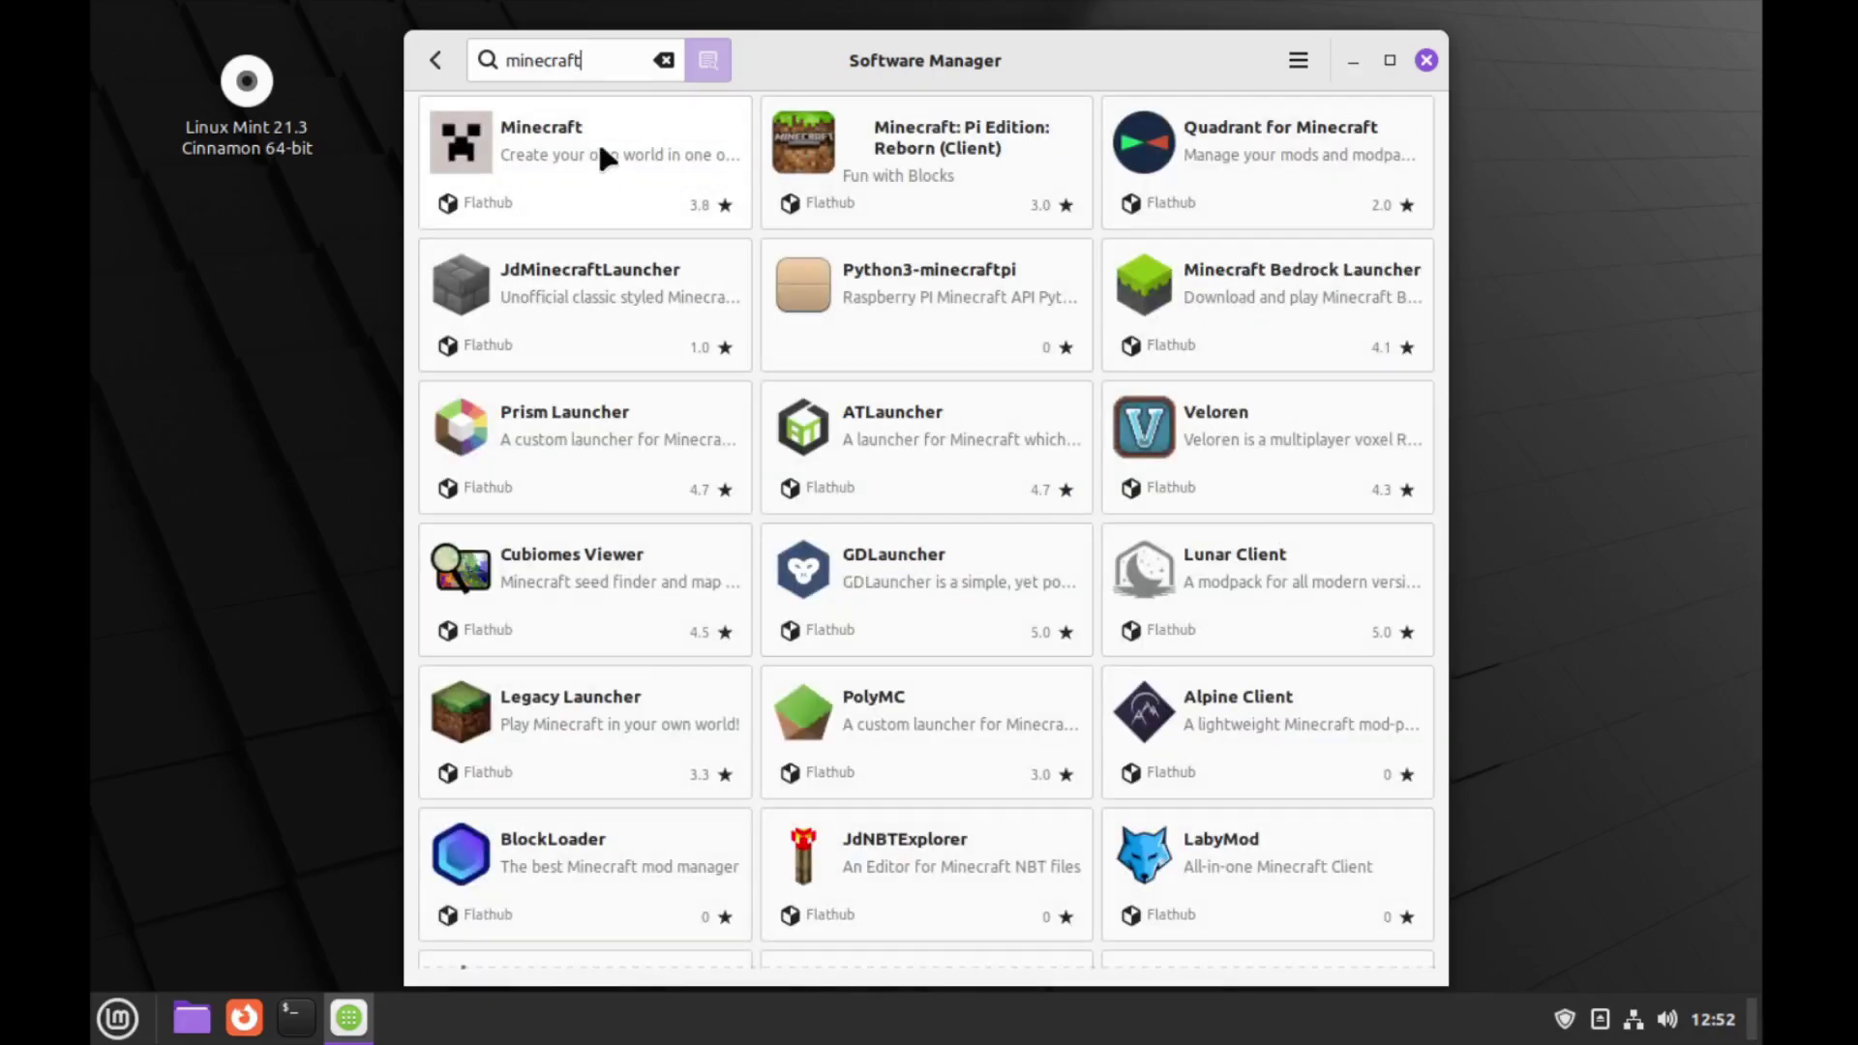
left_click(595, 137)
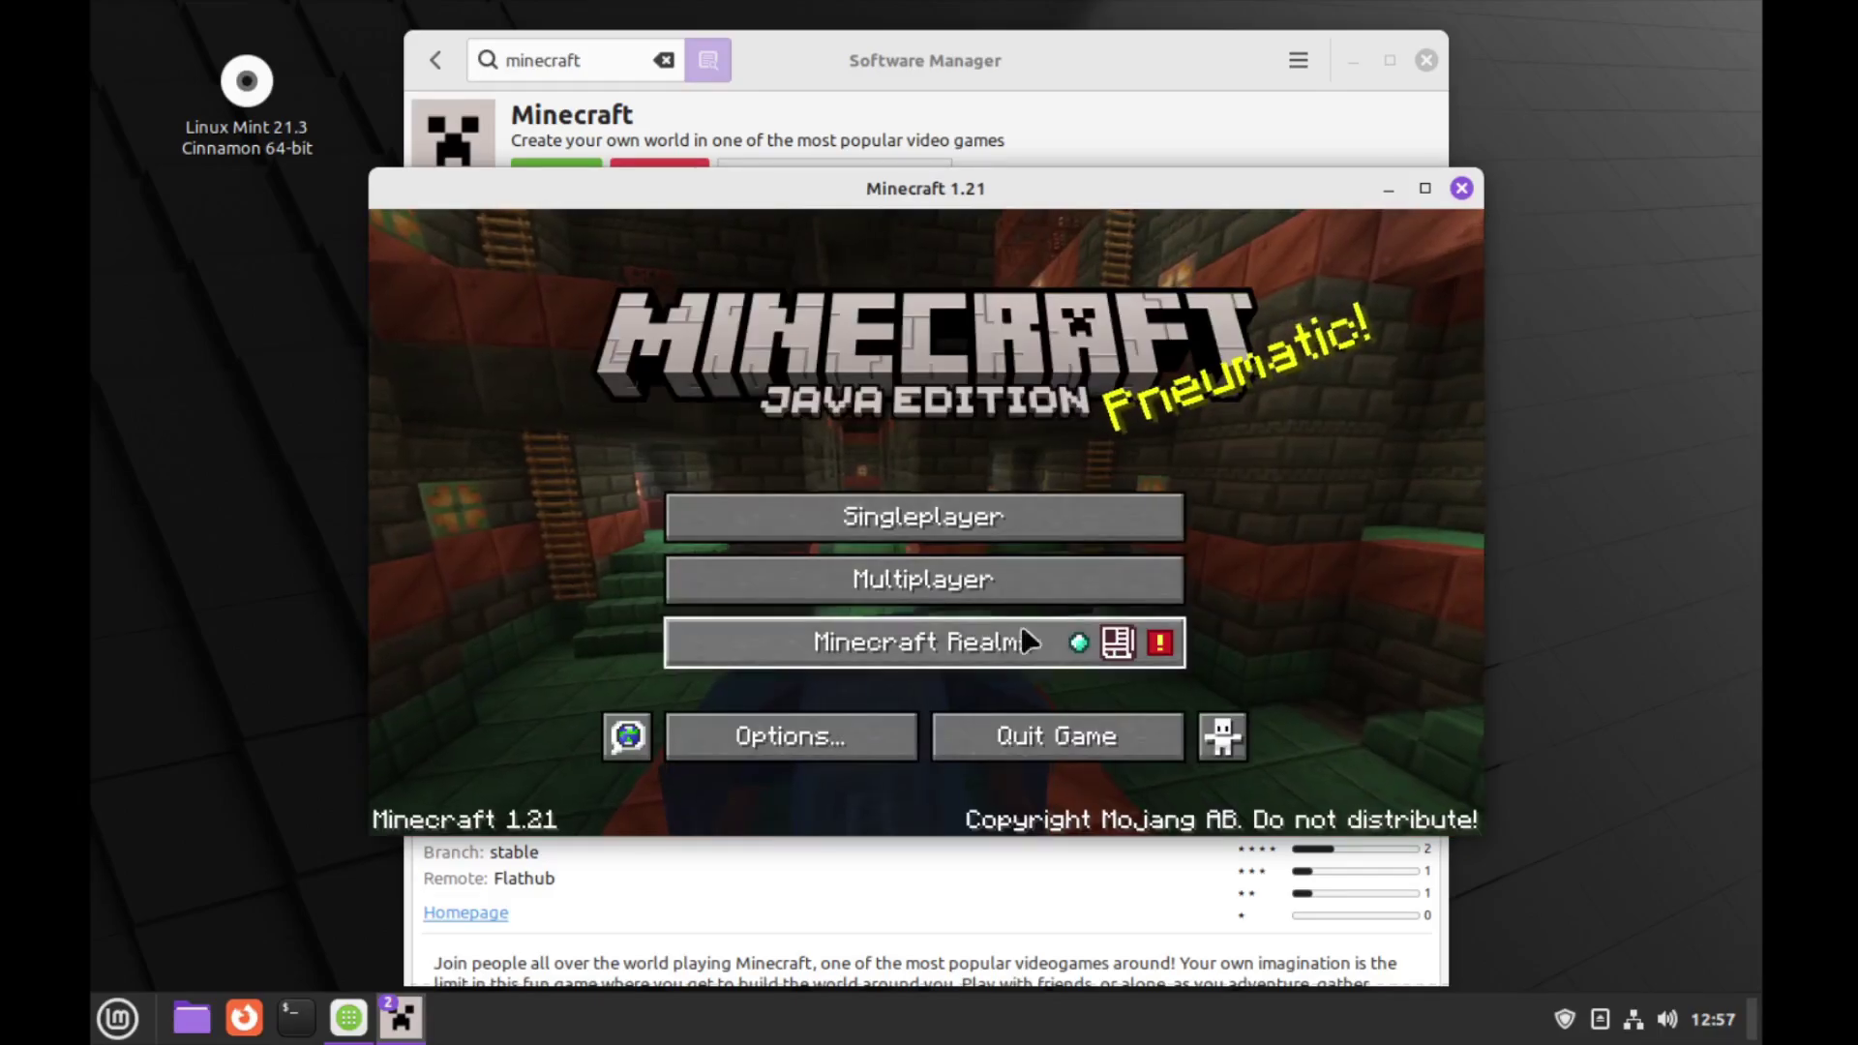
Create a new world named 'Please Like the Video'
left_click(924, 516)
type("Pl")
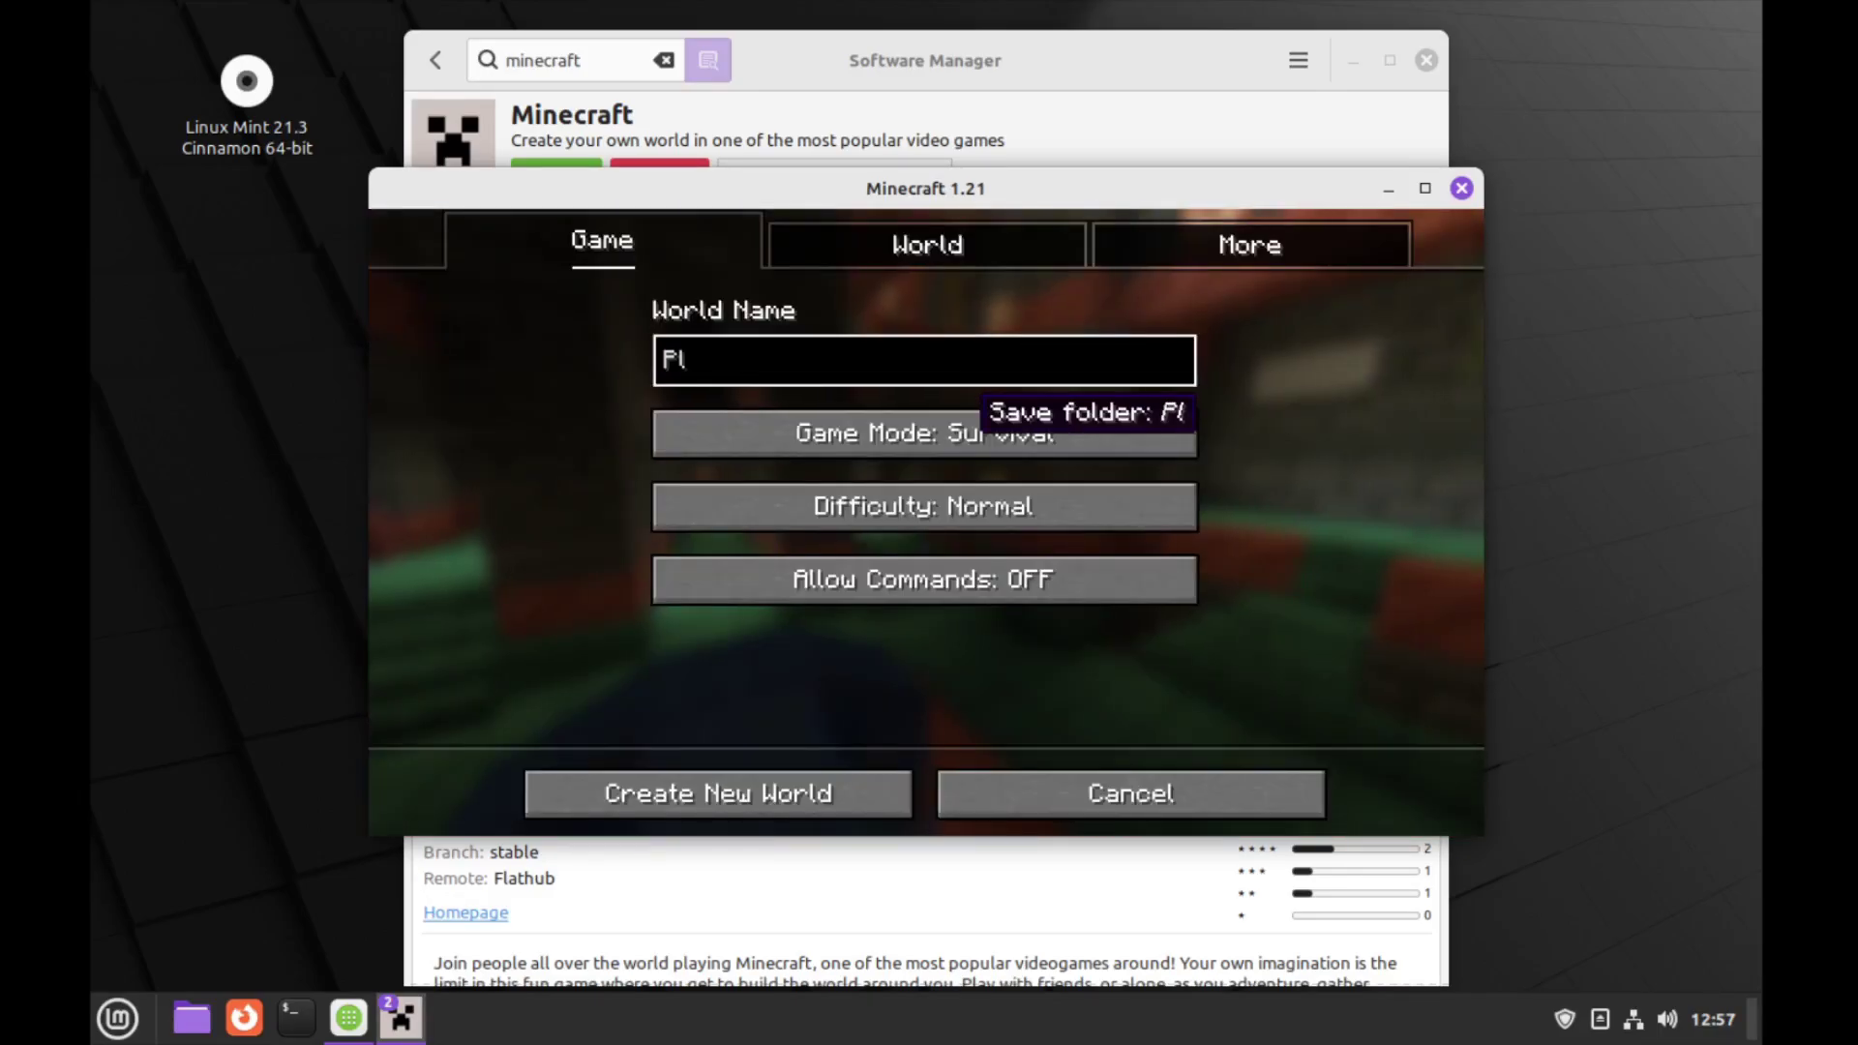
type("ease Liku r")
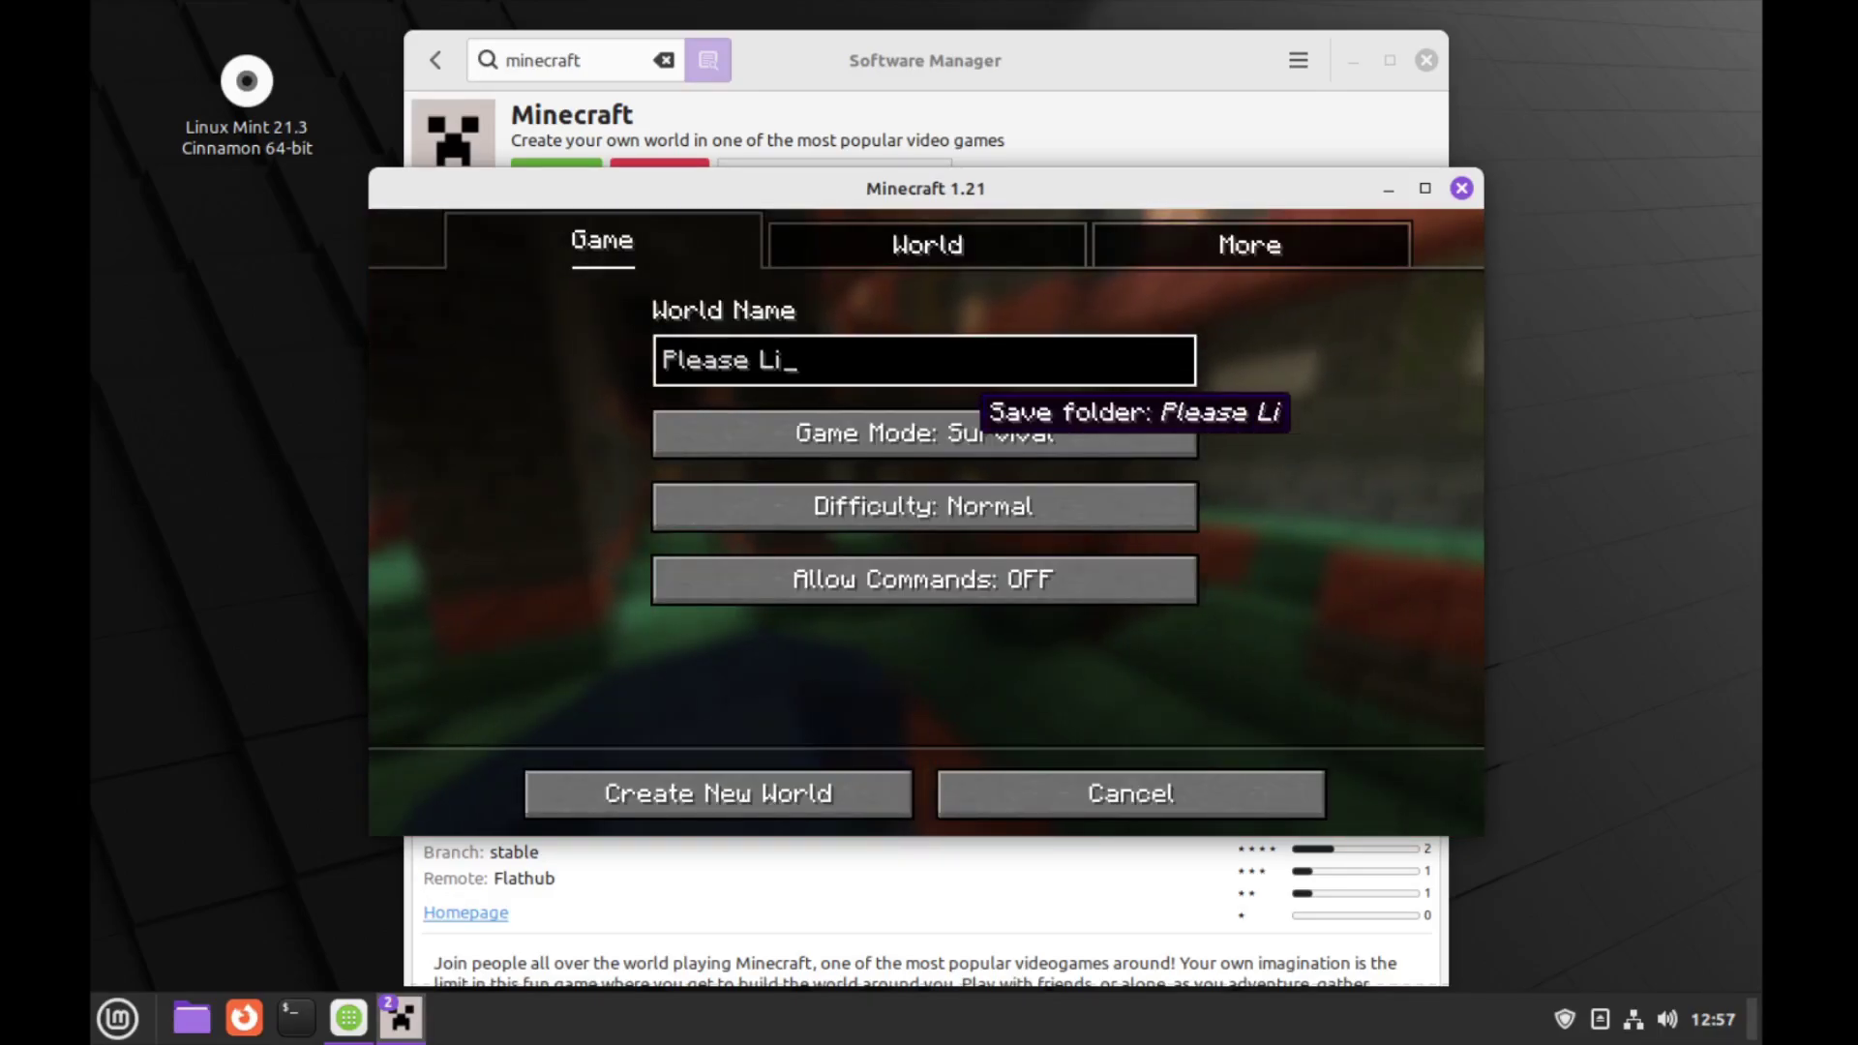
key("BackSpace")
key("BackSpace")
key("BackSpace")
type("e the")
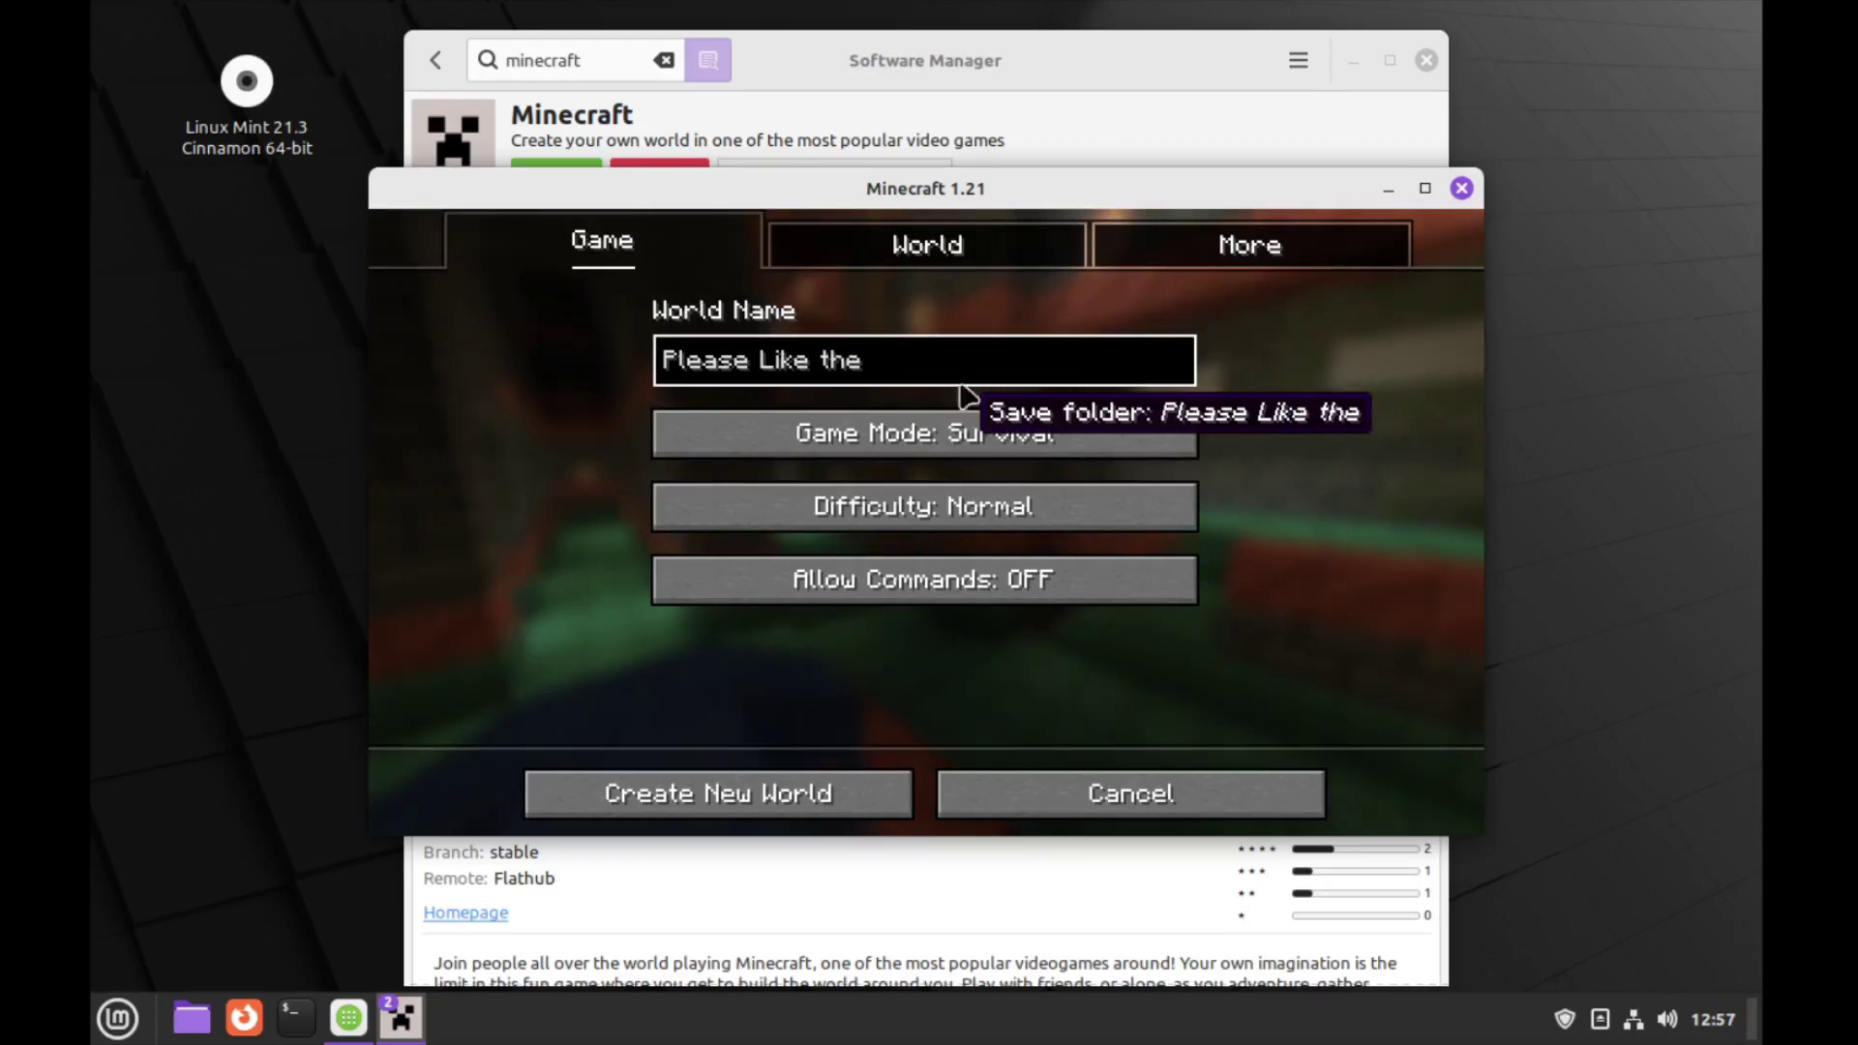
type(" Video")
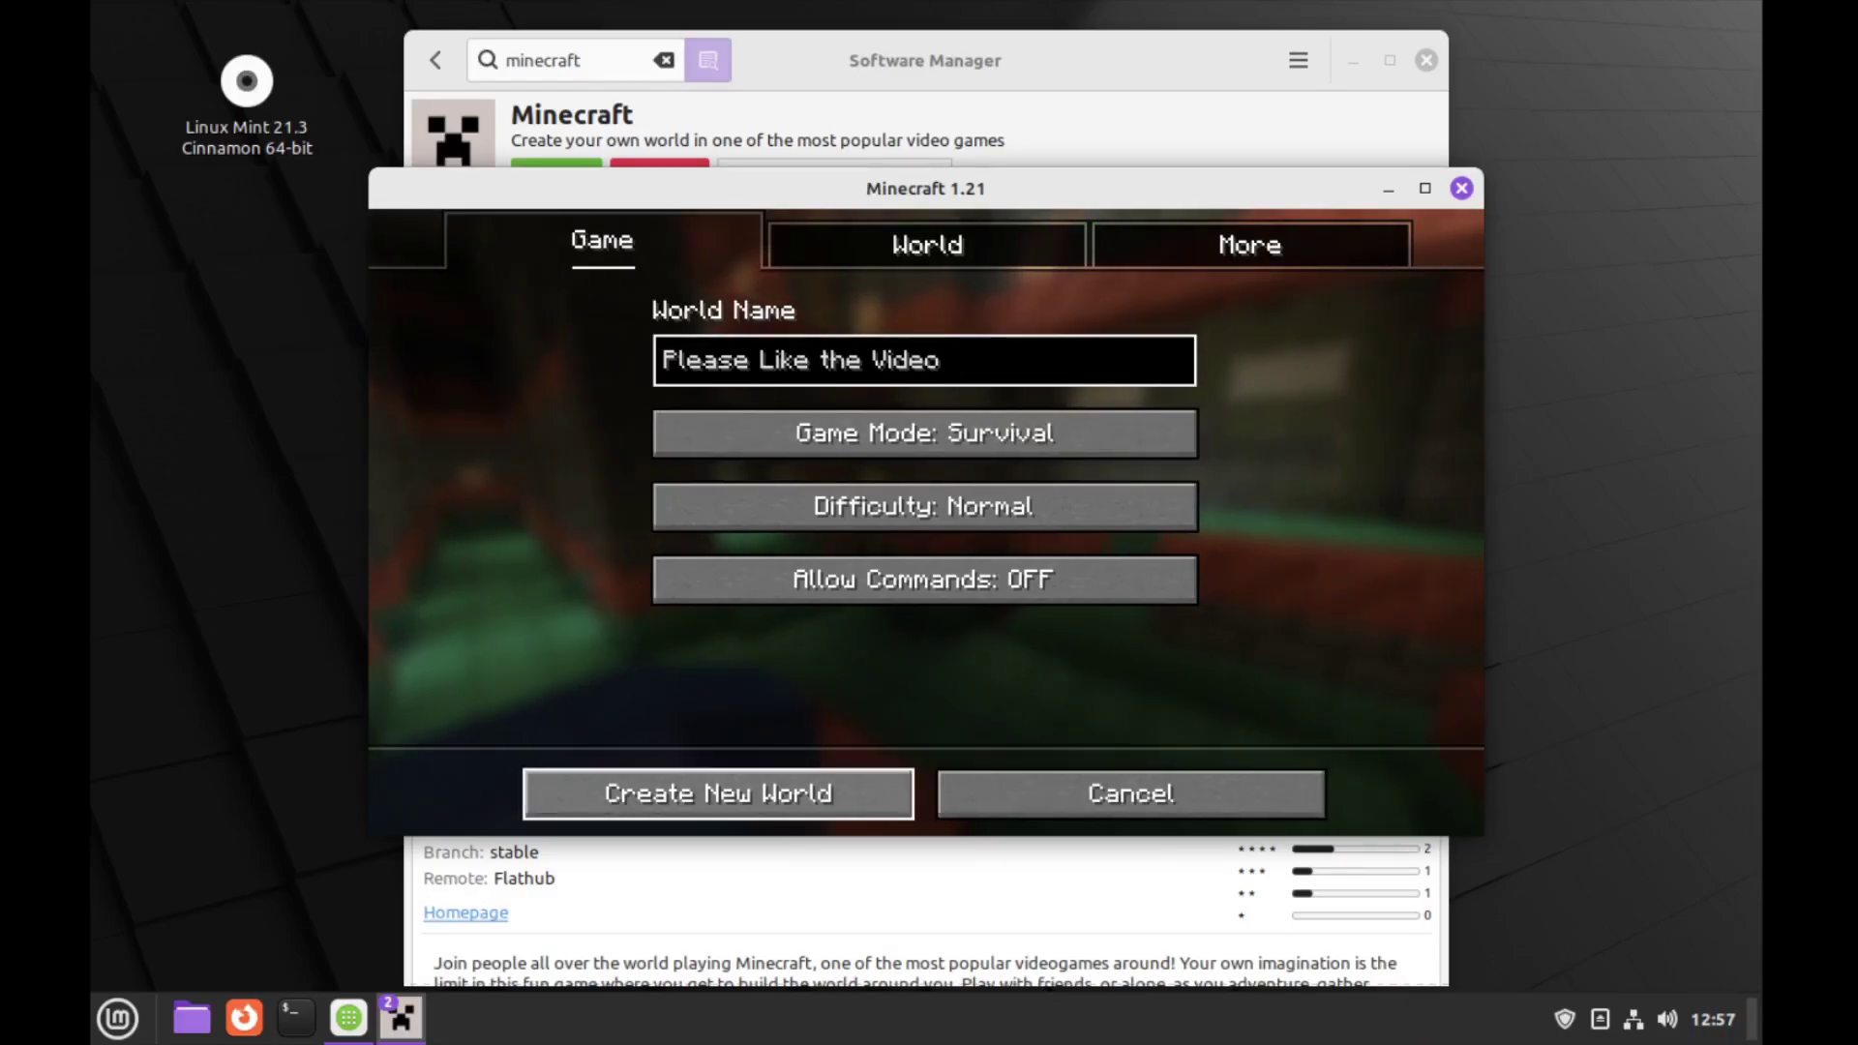
left_click(823, 791)
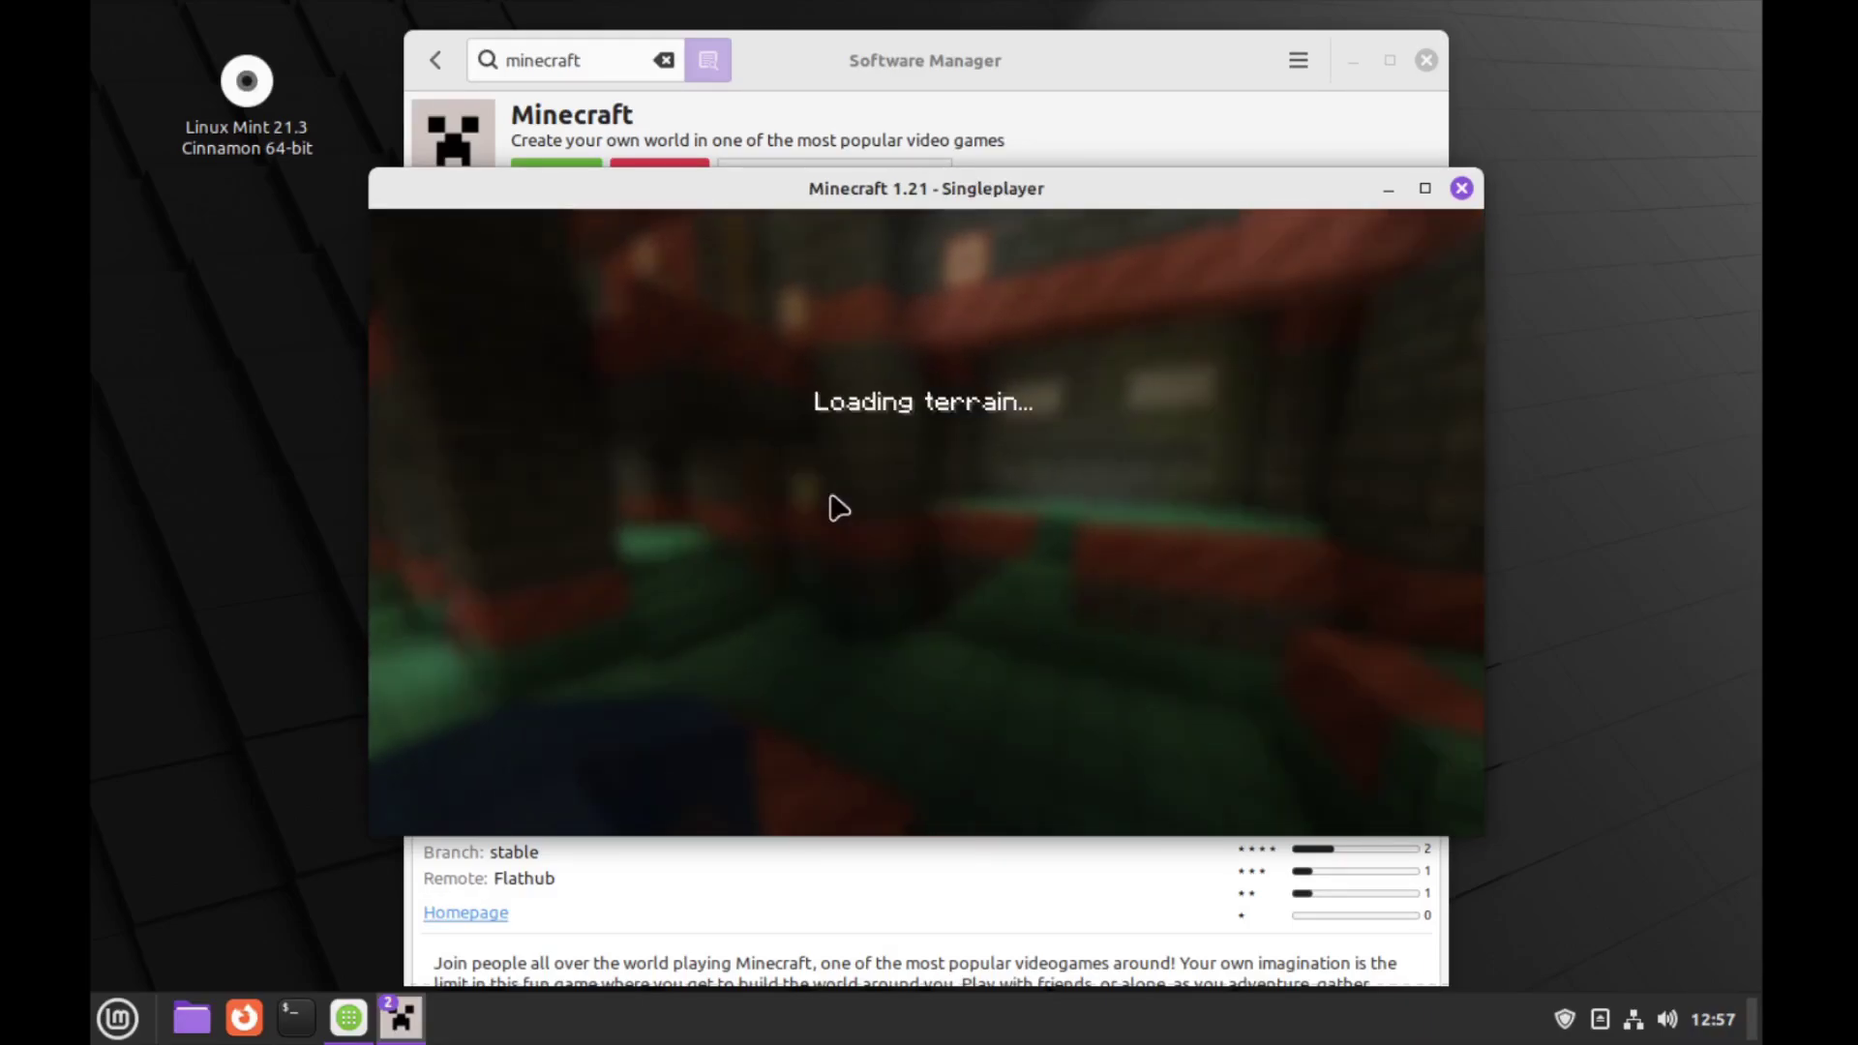
Play the world in fullscreen with F11, then search Software Manager for 'steam'
mouse_move(926, 520)
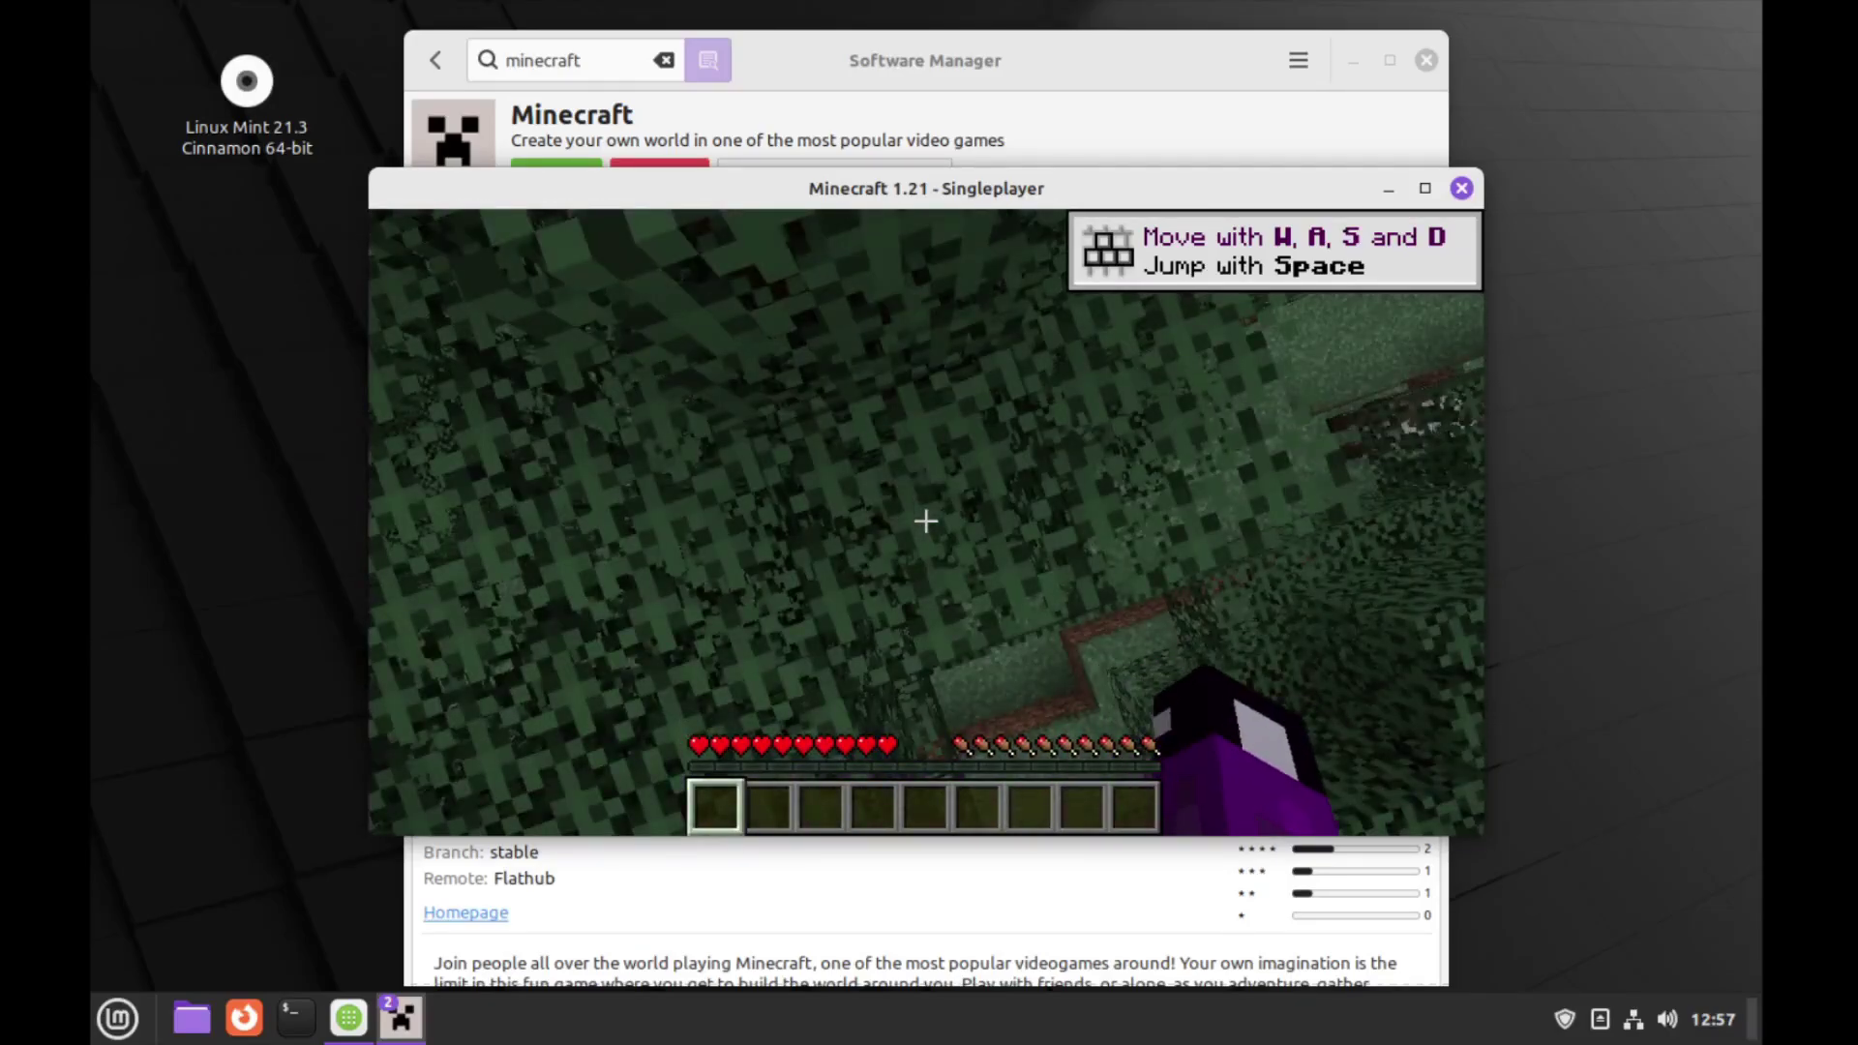
key("F11")
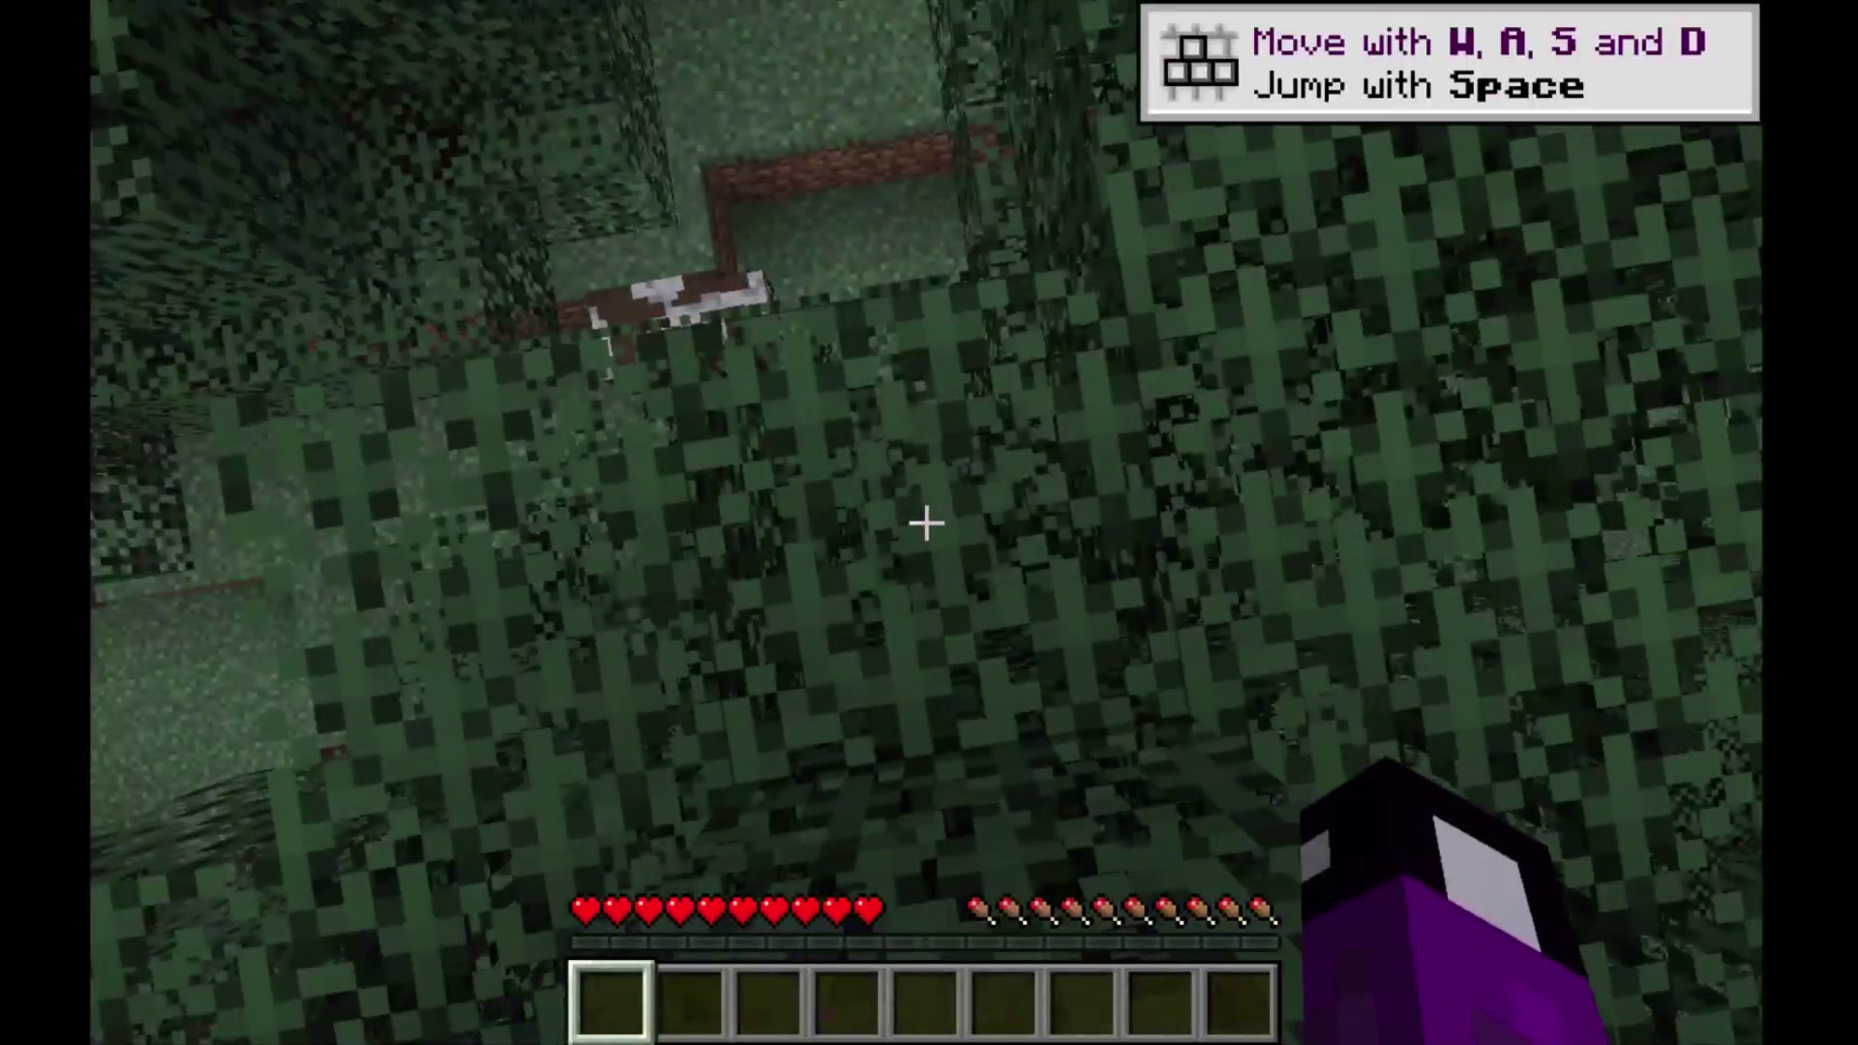
type("ste")
type("am")
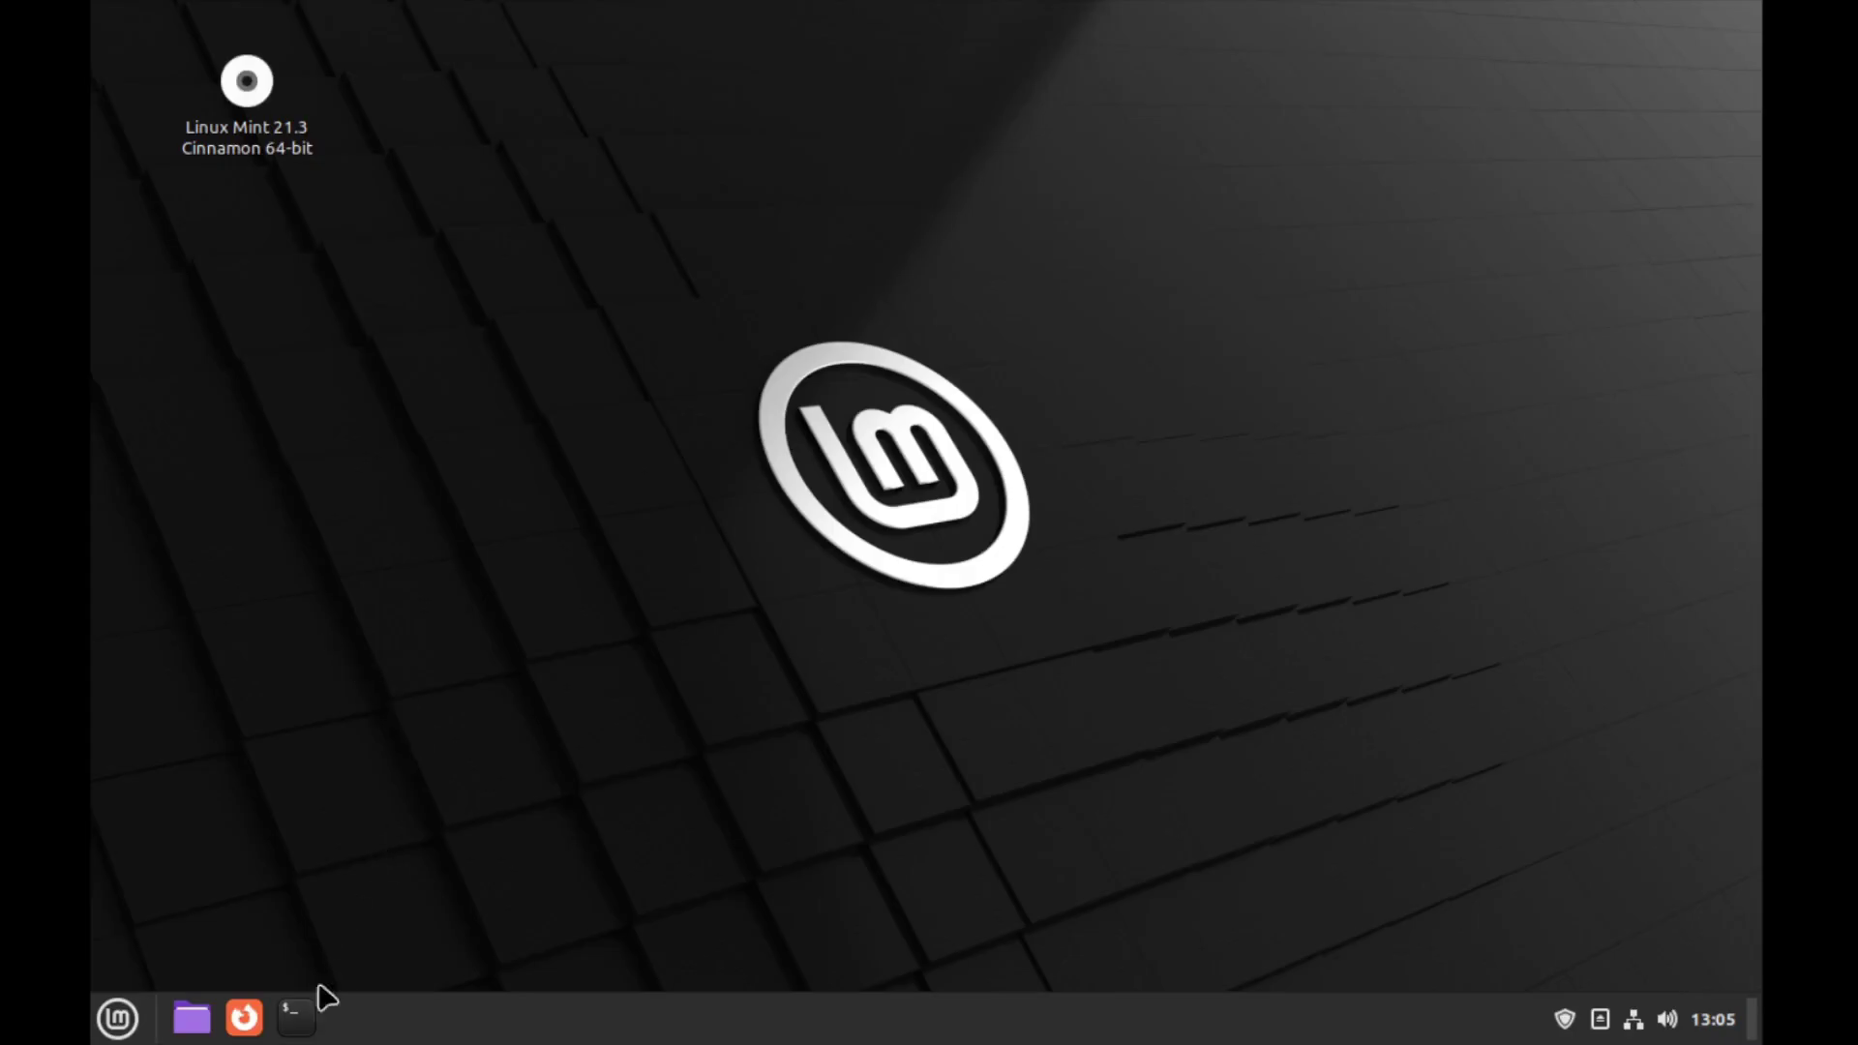
In a new terminal, try installing fastfetch with sudo apt, entering the sudo password
left_click(296, 1016)
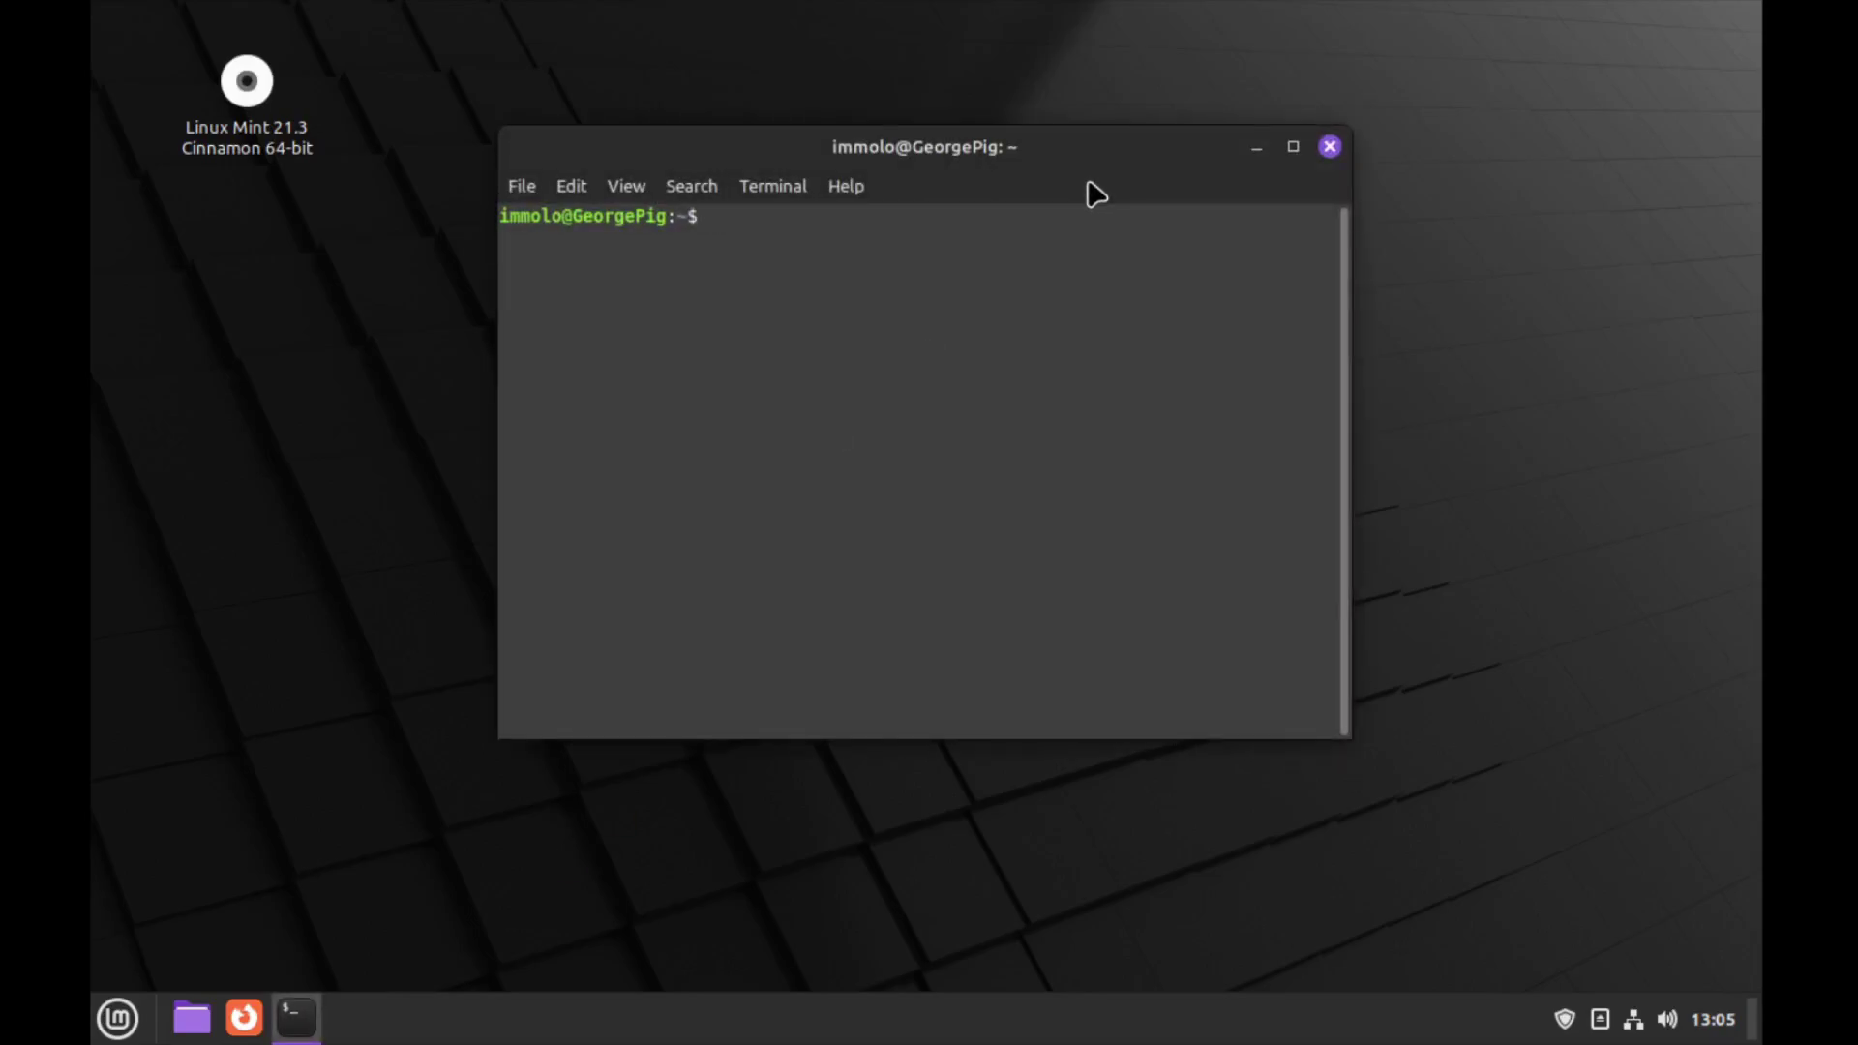
type("sudo apt install ")
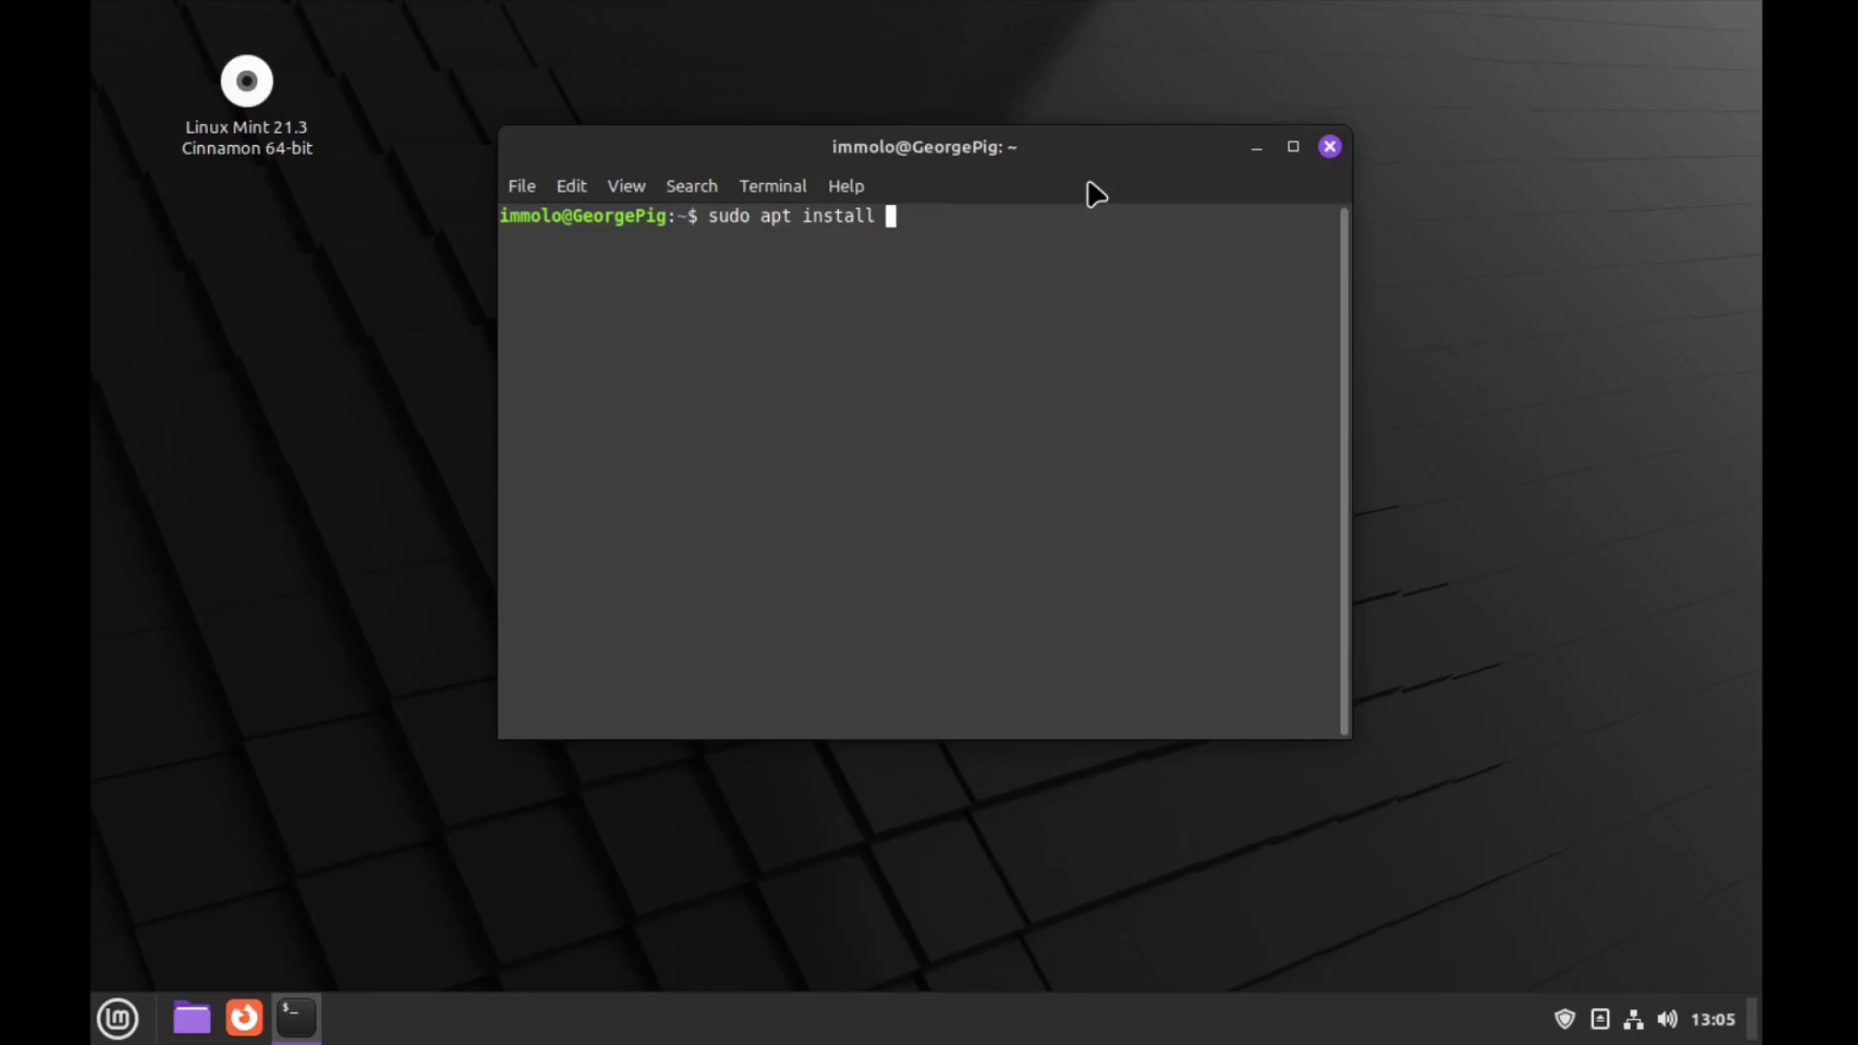
type("fastfetch")
key("Return")
type("*****")
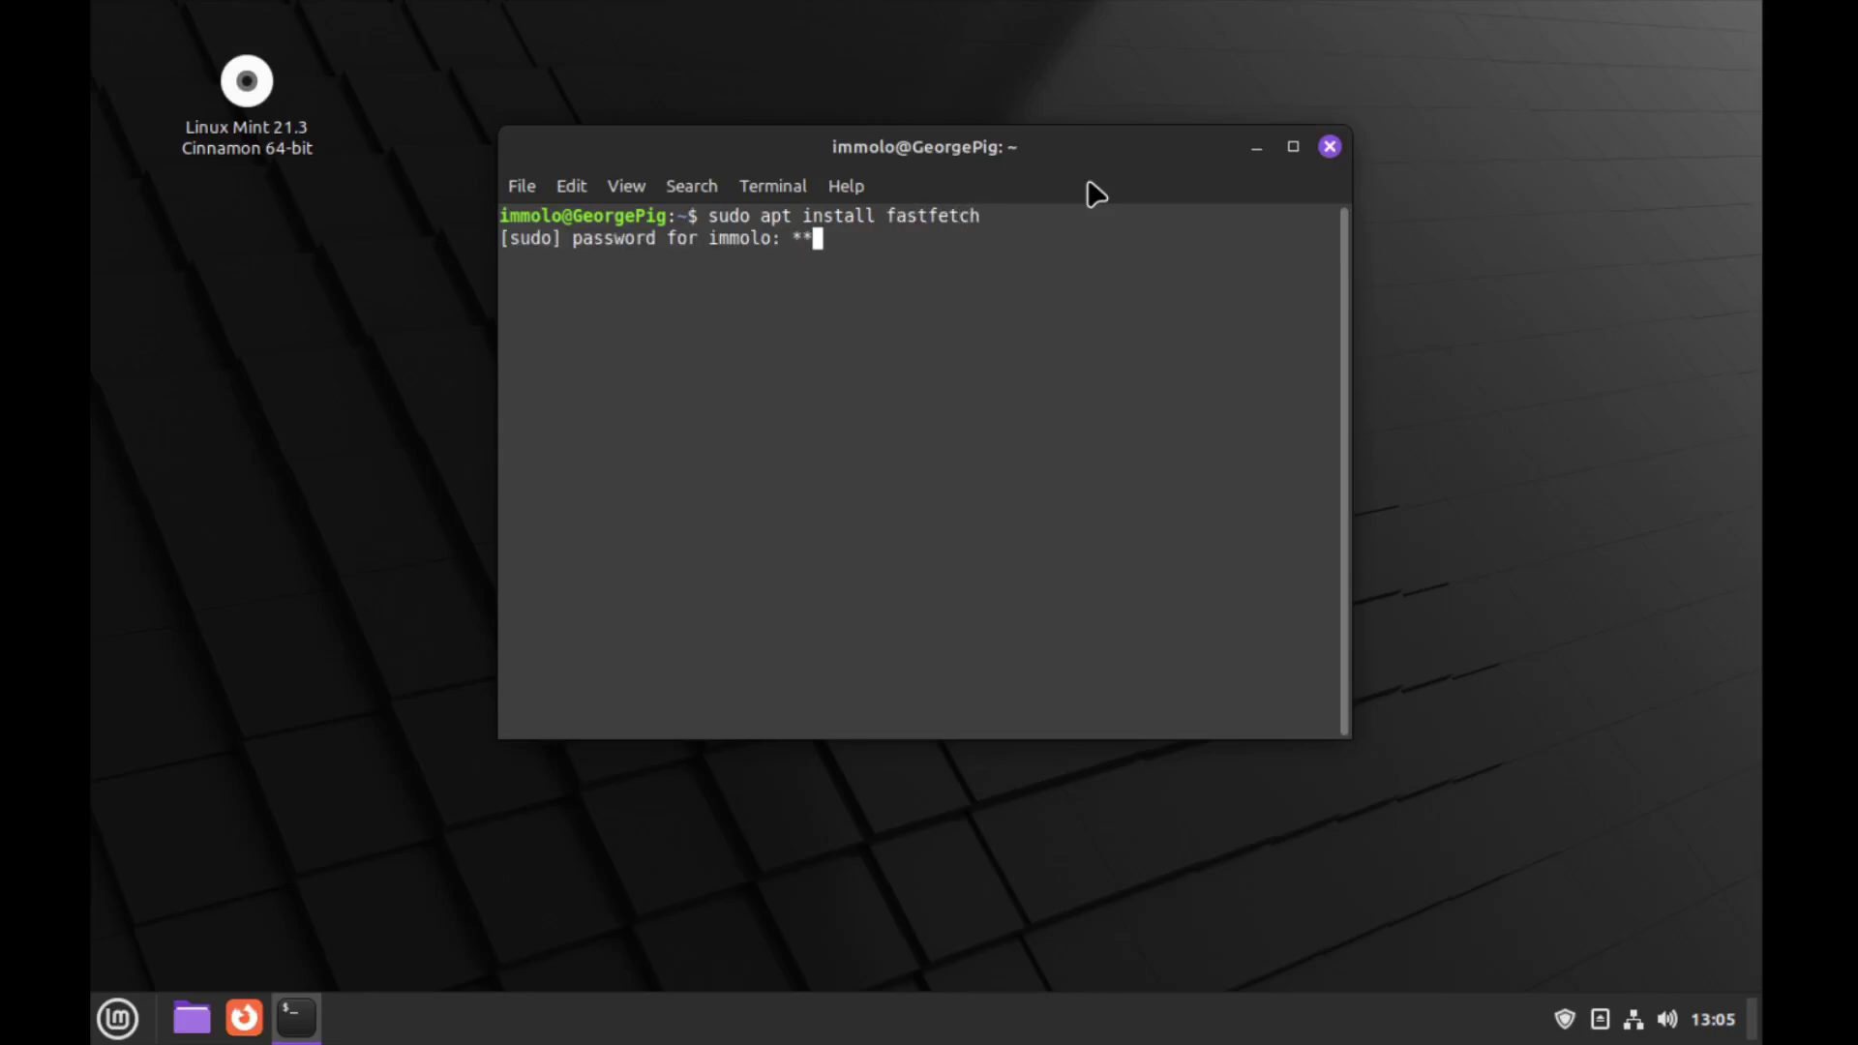
type("******")
key("Return")
Discard the recalled fastfetch command and clear the terminal output
key("Up")
key("BackSpace")
key("BackSpace")
key("BackSpace")
key("BackSpace")
key("BackSpace")
key("BackSpace")
key("BackSpace")
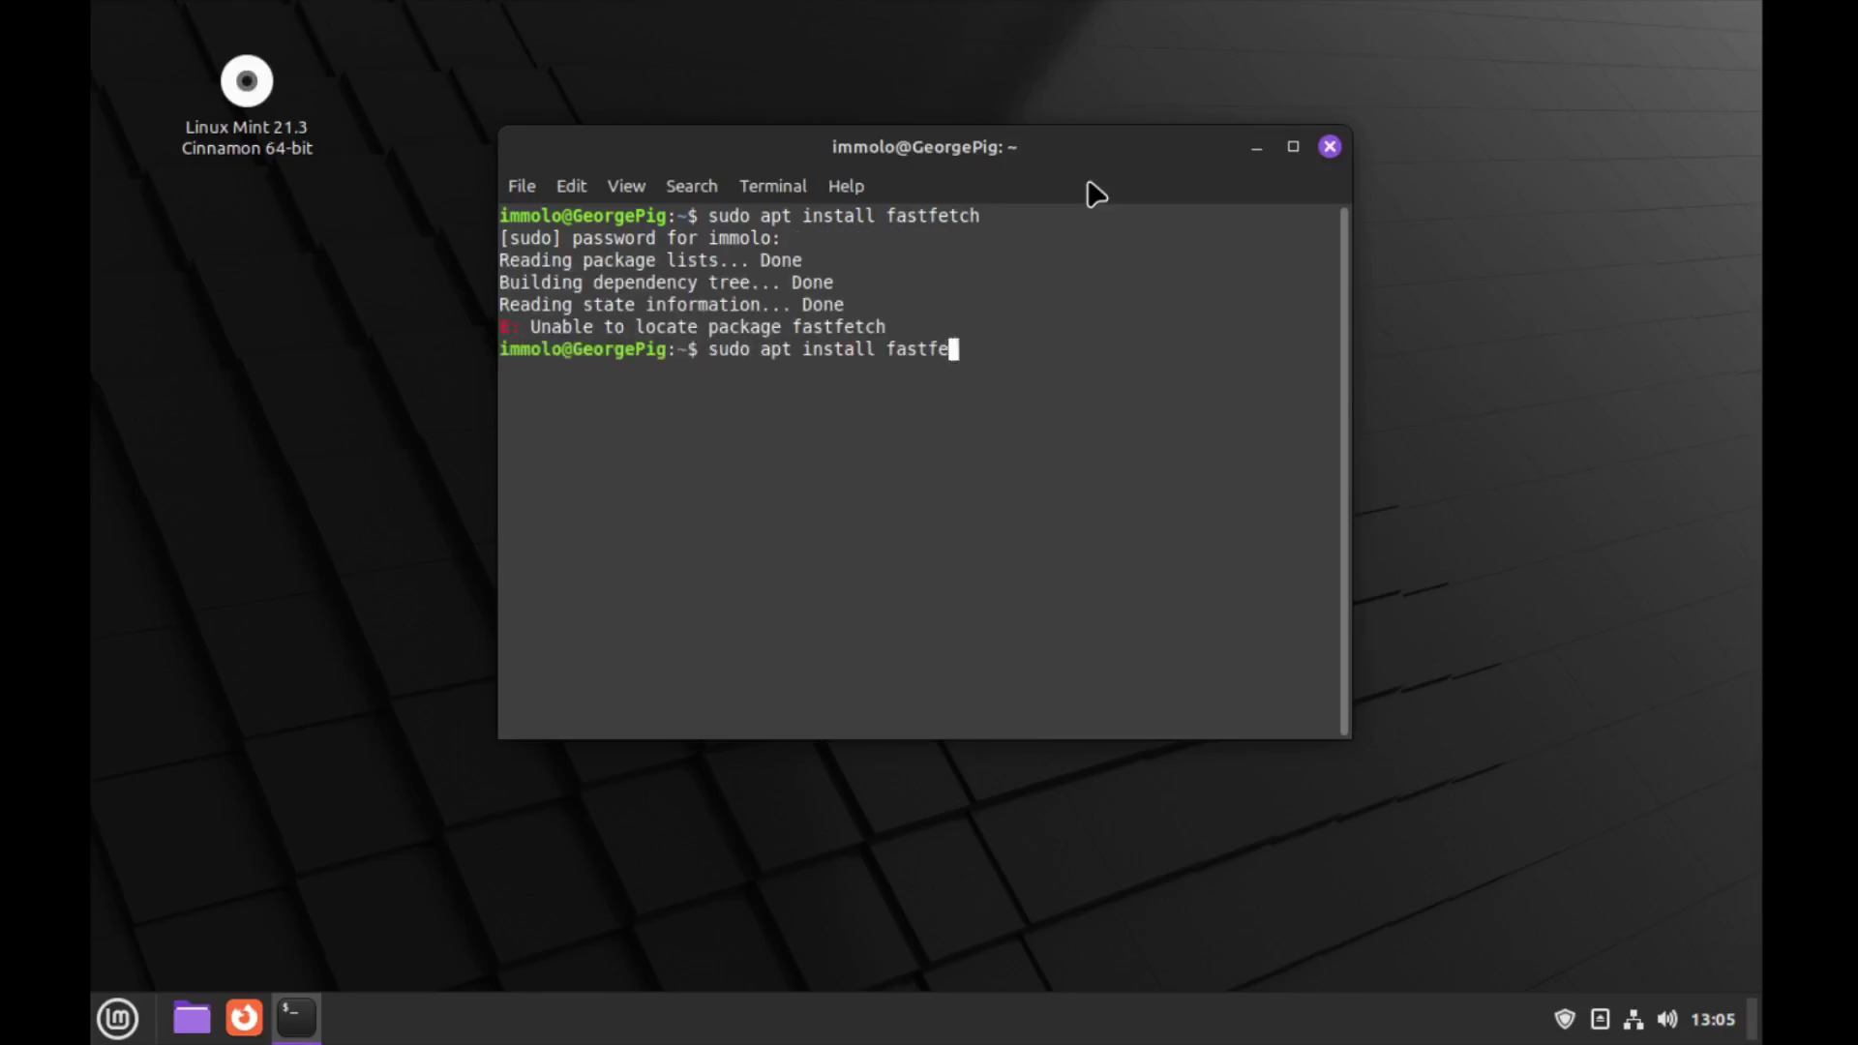
key("BackSpace")
key("BackSpace")
type("f")
key("BackSpace")
key("BackSpace")
key("BackSpace")
key("BackSpace")
key("BackSpace")
key("BackSpace")
key("BackSpace")
key("BackSpace")
key("BackSpace")
key("BackSpace")
key("BackSpace")
key("BackSpace")
key("BackSpace")
key("BackSpace")
key("BackSpace")
key("BackSpace")
key("BackSpace")
key("BackSpace")
type("clear")
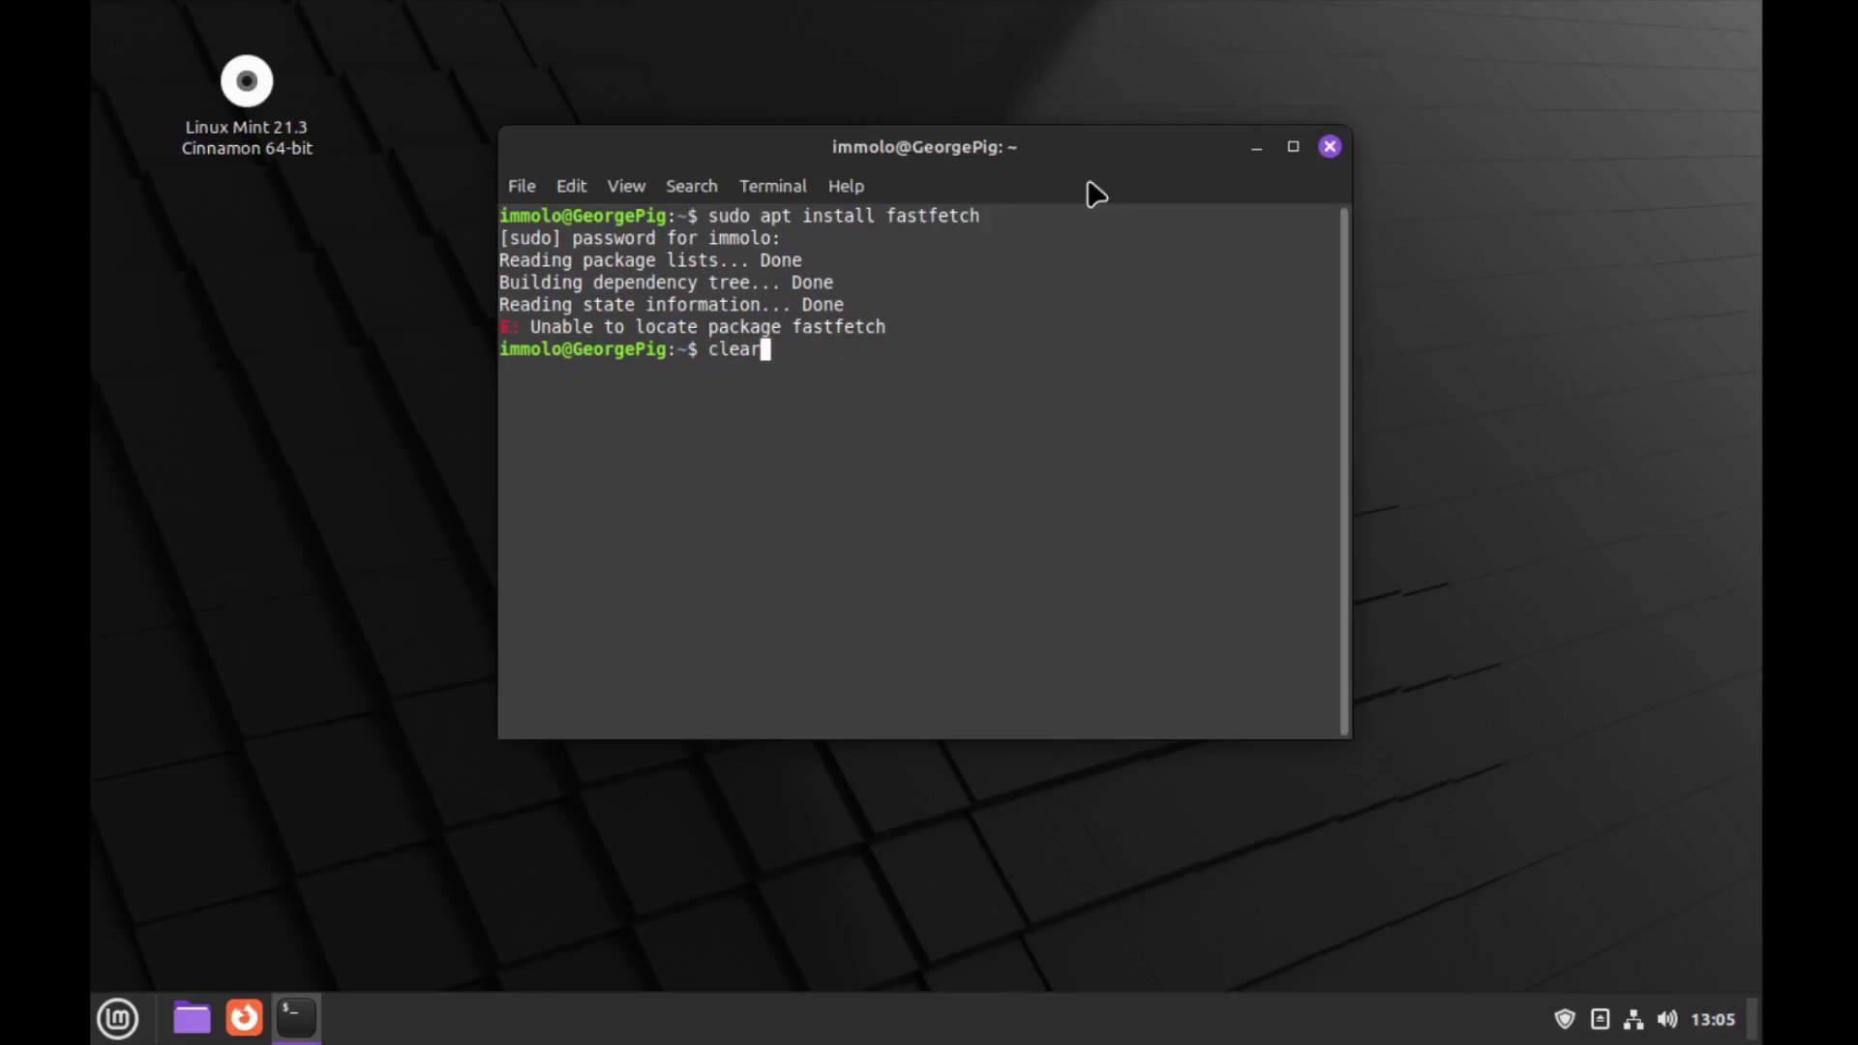
key("Return")
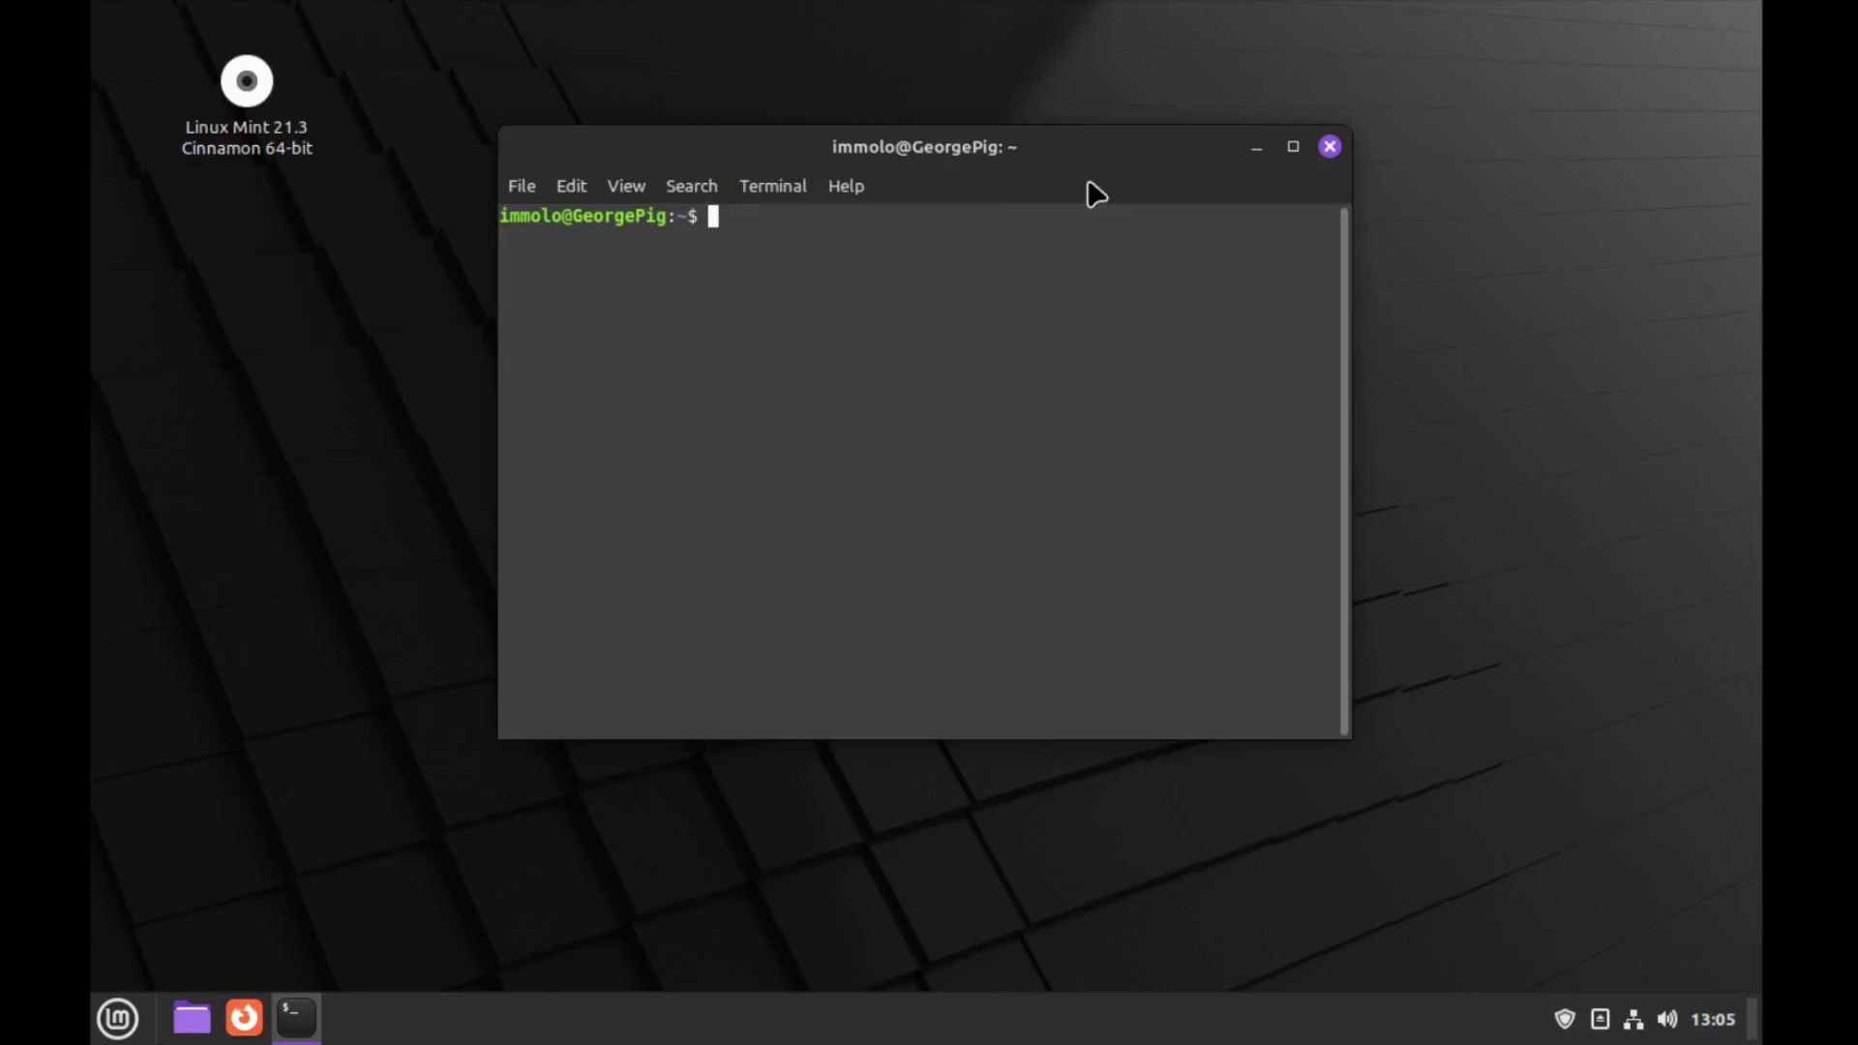
Run the apt install command for neofetch, then run neofetch to show system info
type("suod")
type("o apt insta")
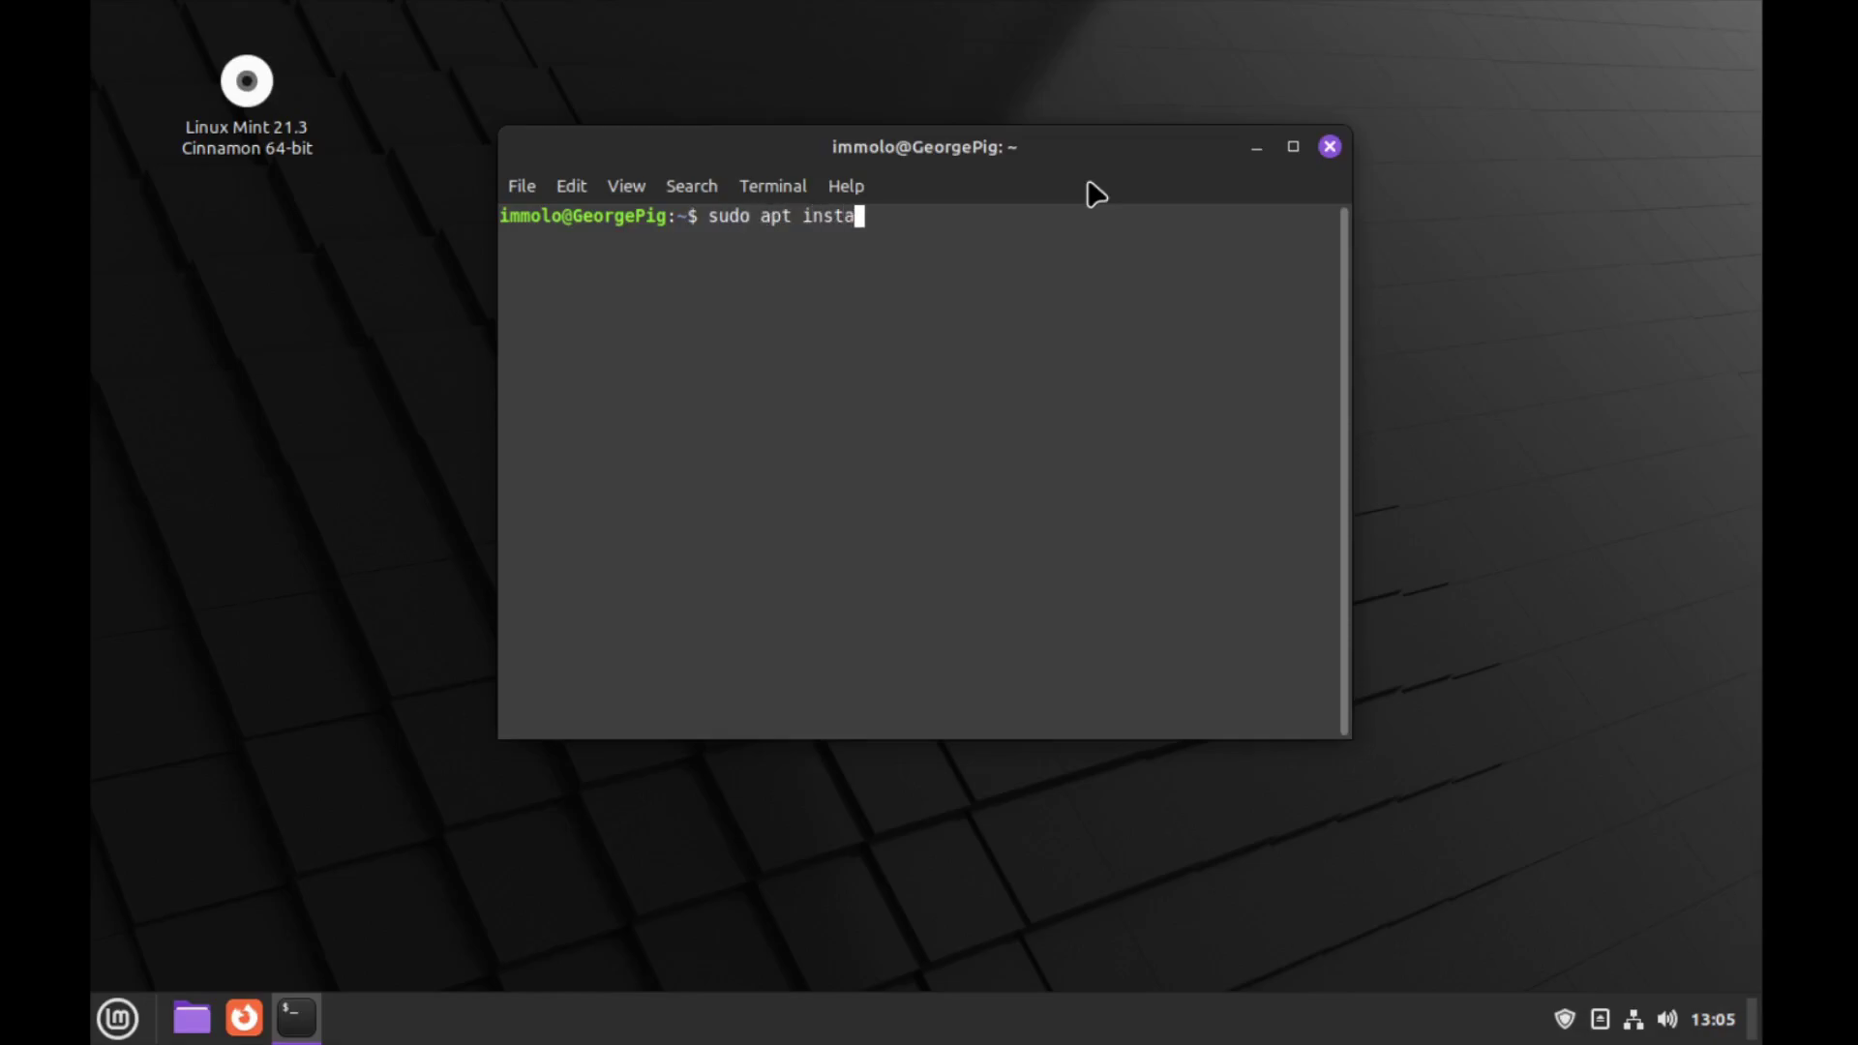
type("ll neofetch")
key("Return")
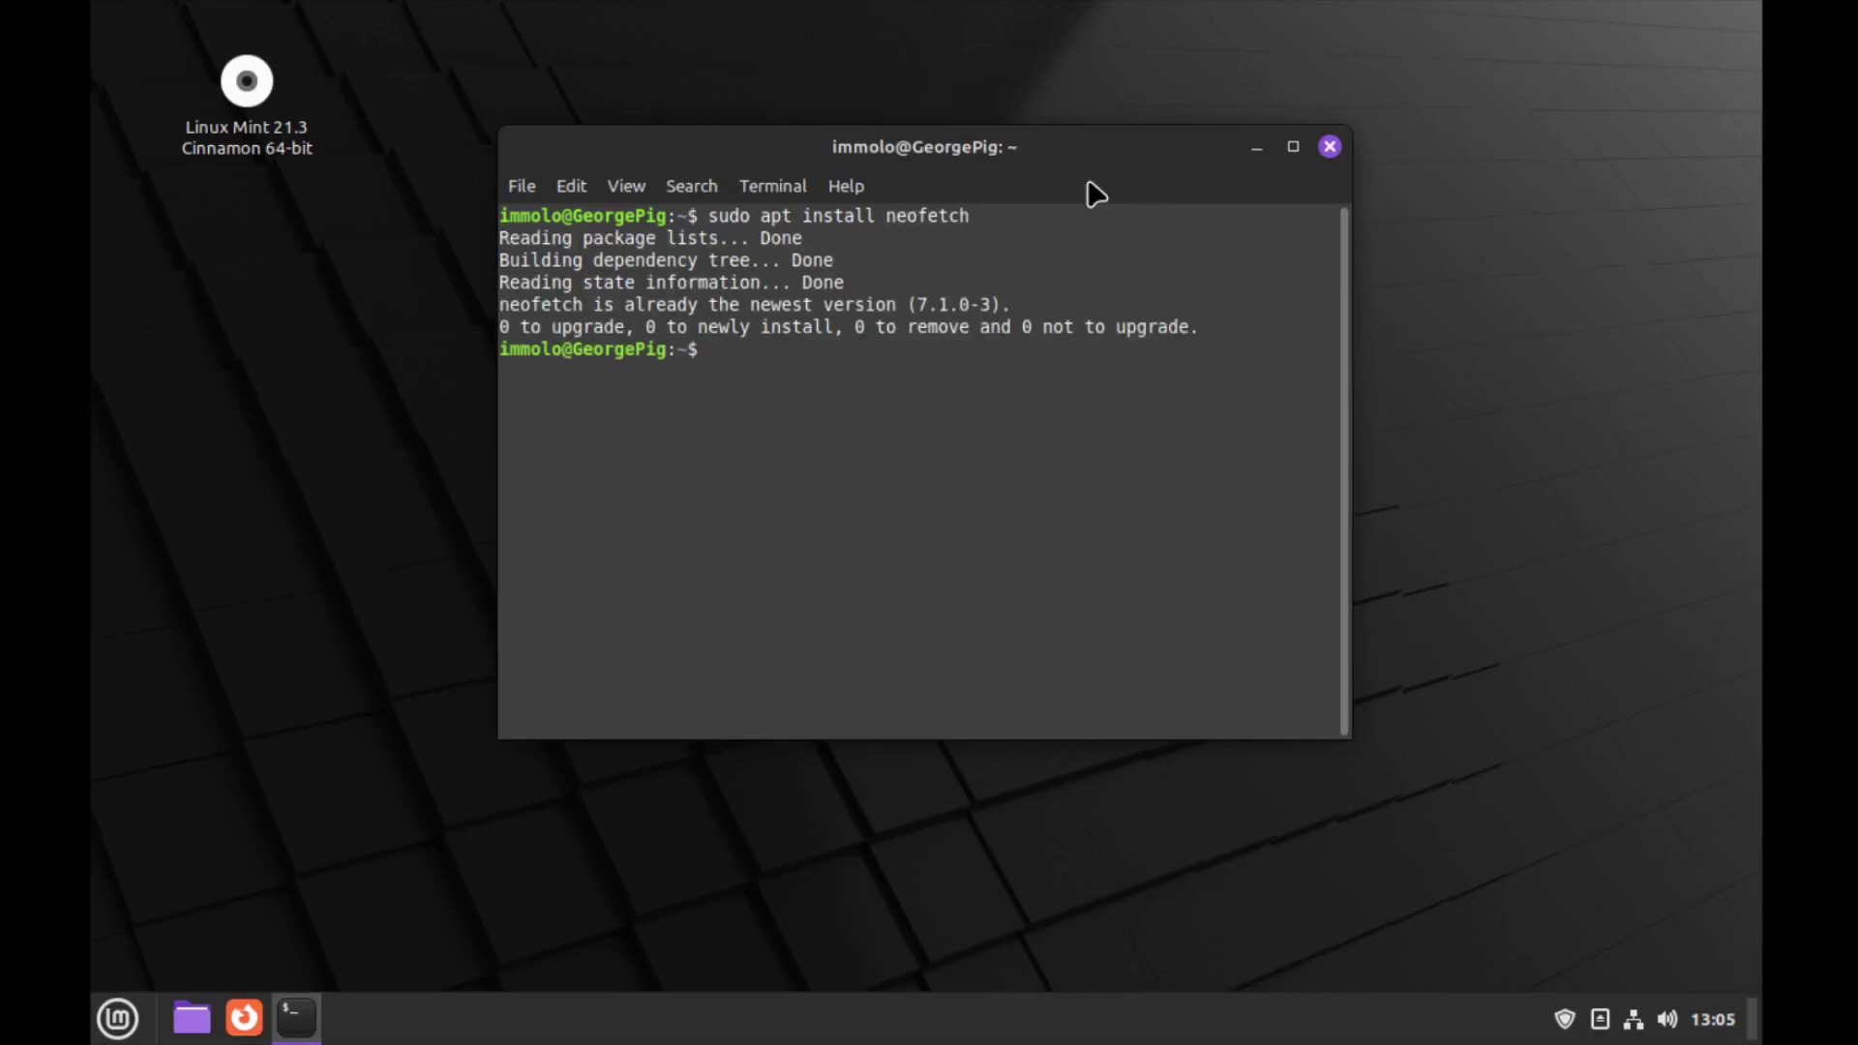
type("neofetch")
key("Return")
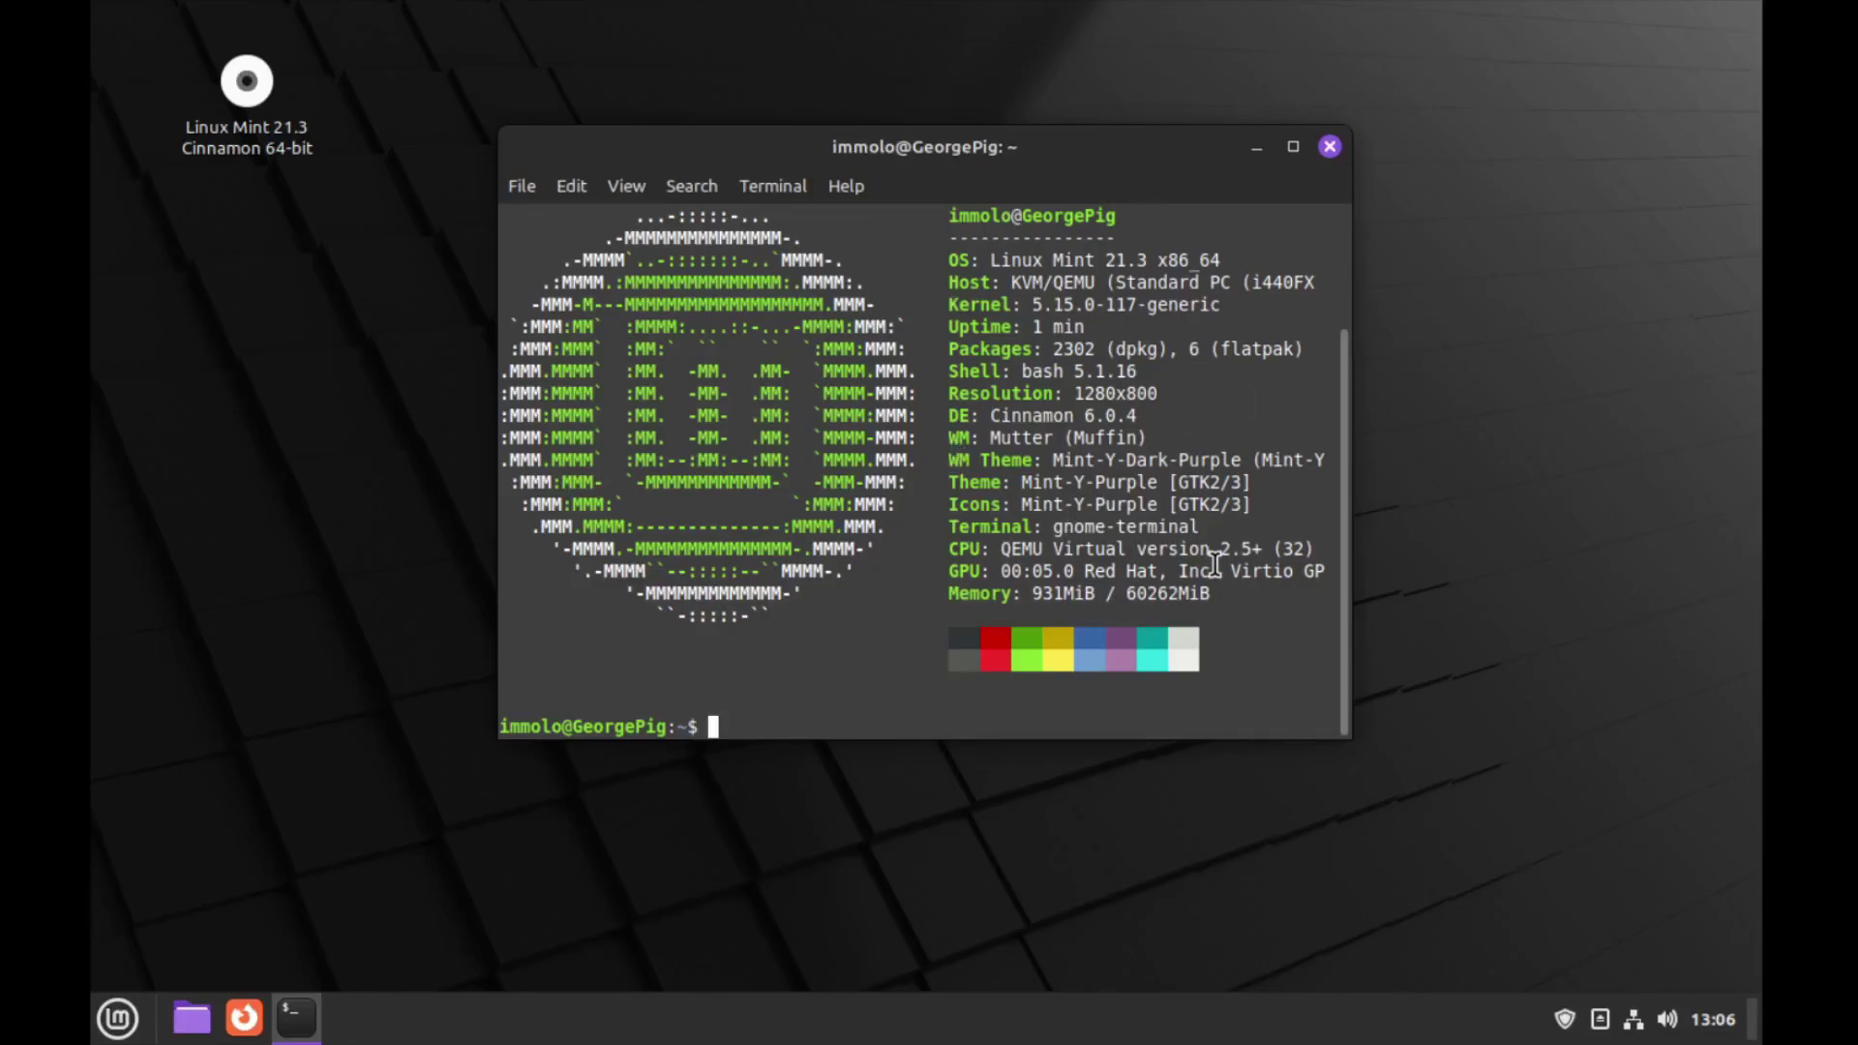
Close the terminal and shut down the system from the Mint menu's power button
left_click(1330, 147)
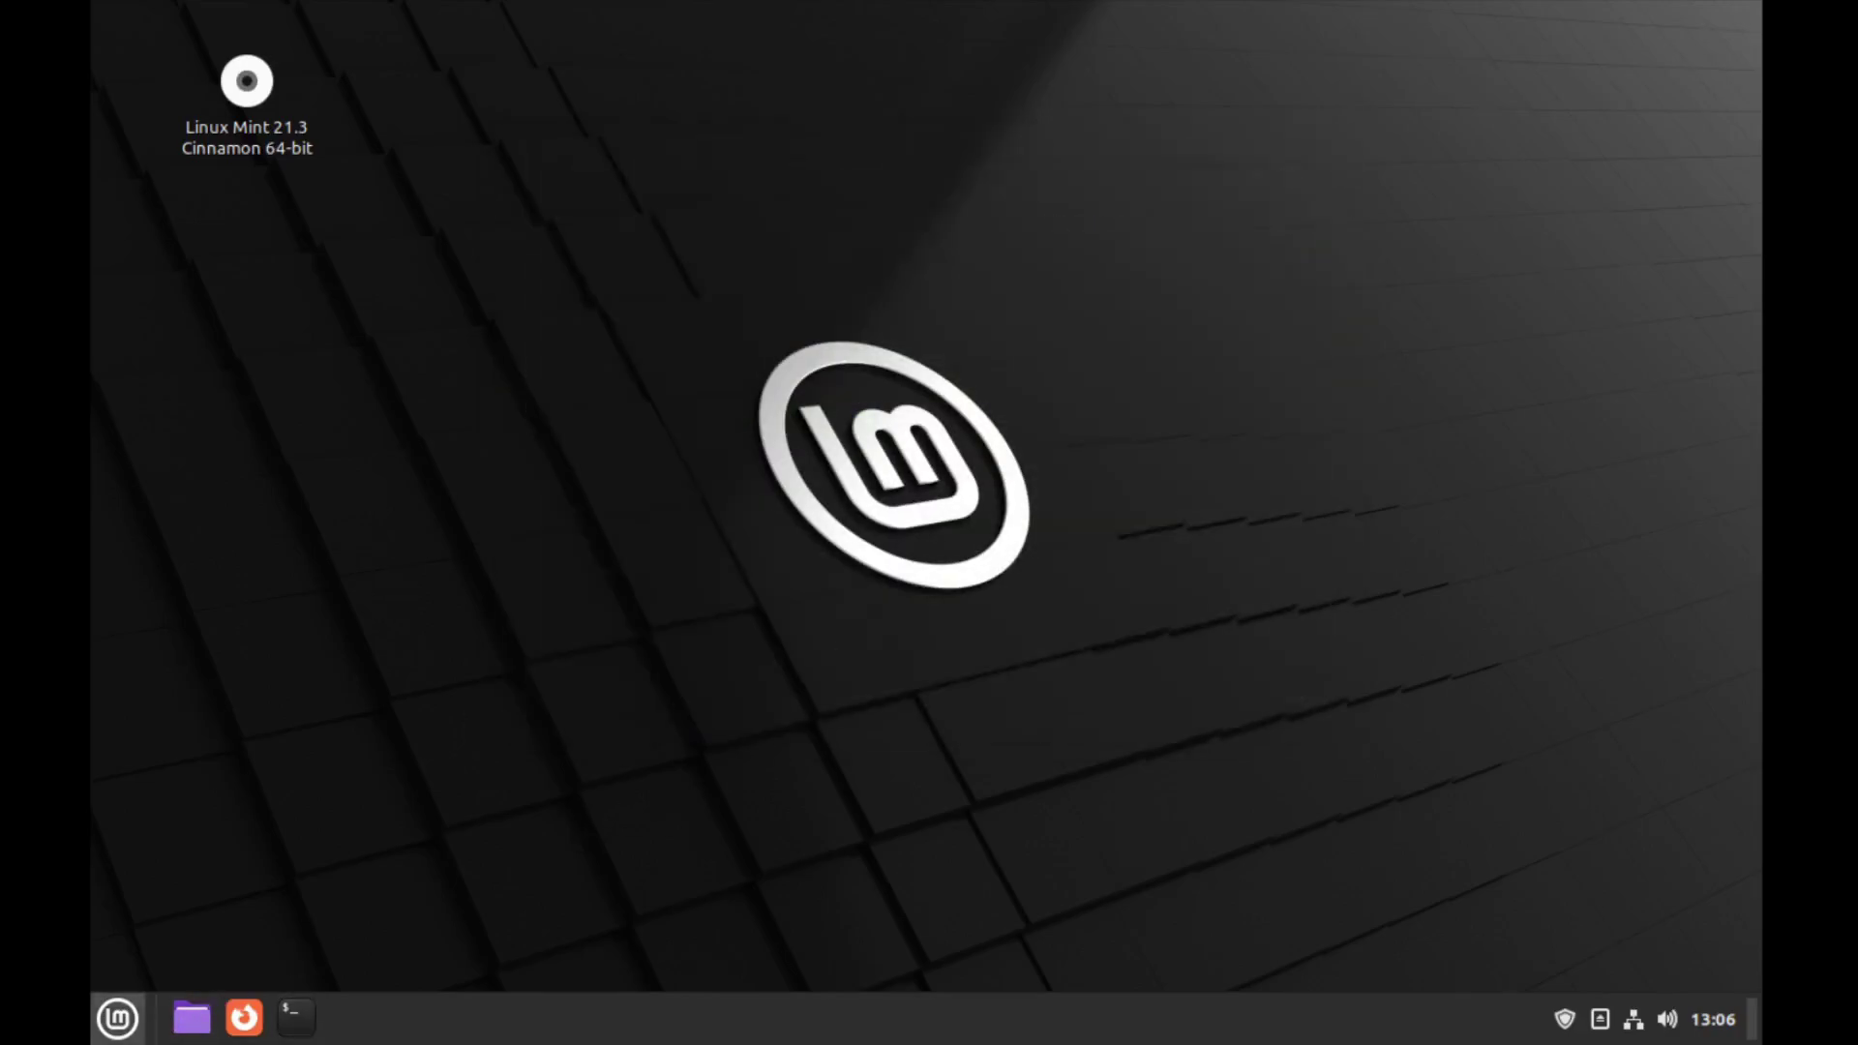
left_click(117, 1018)
left_click(182, 924)
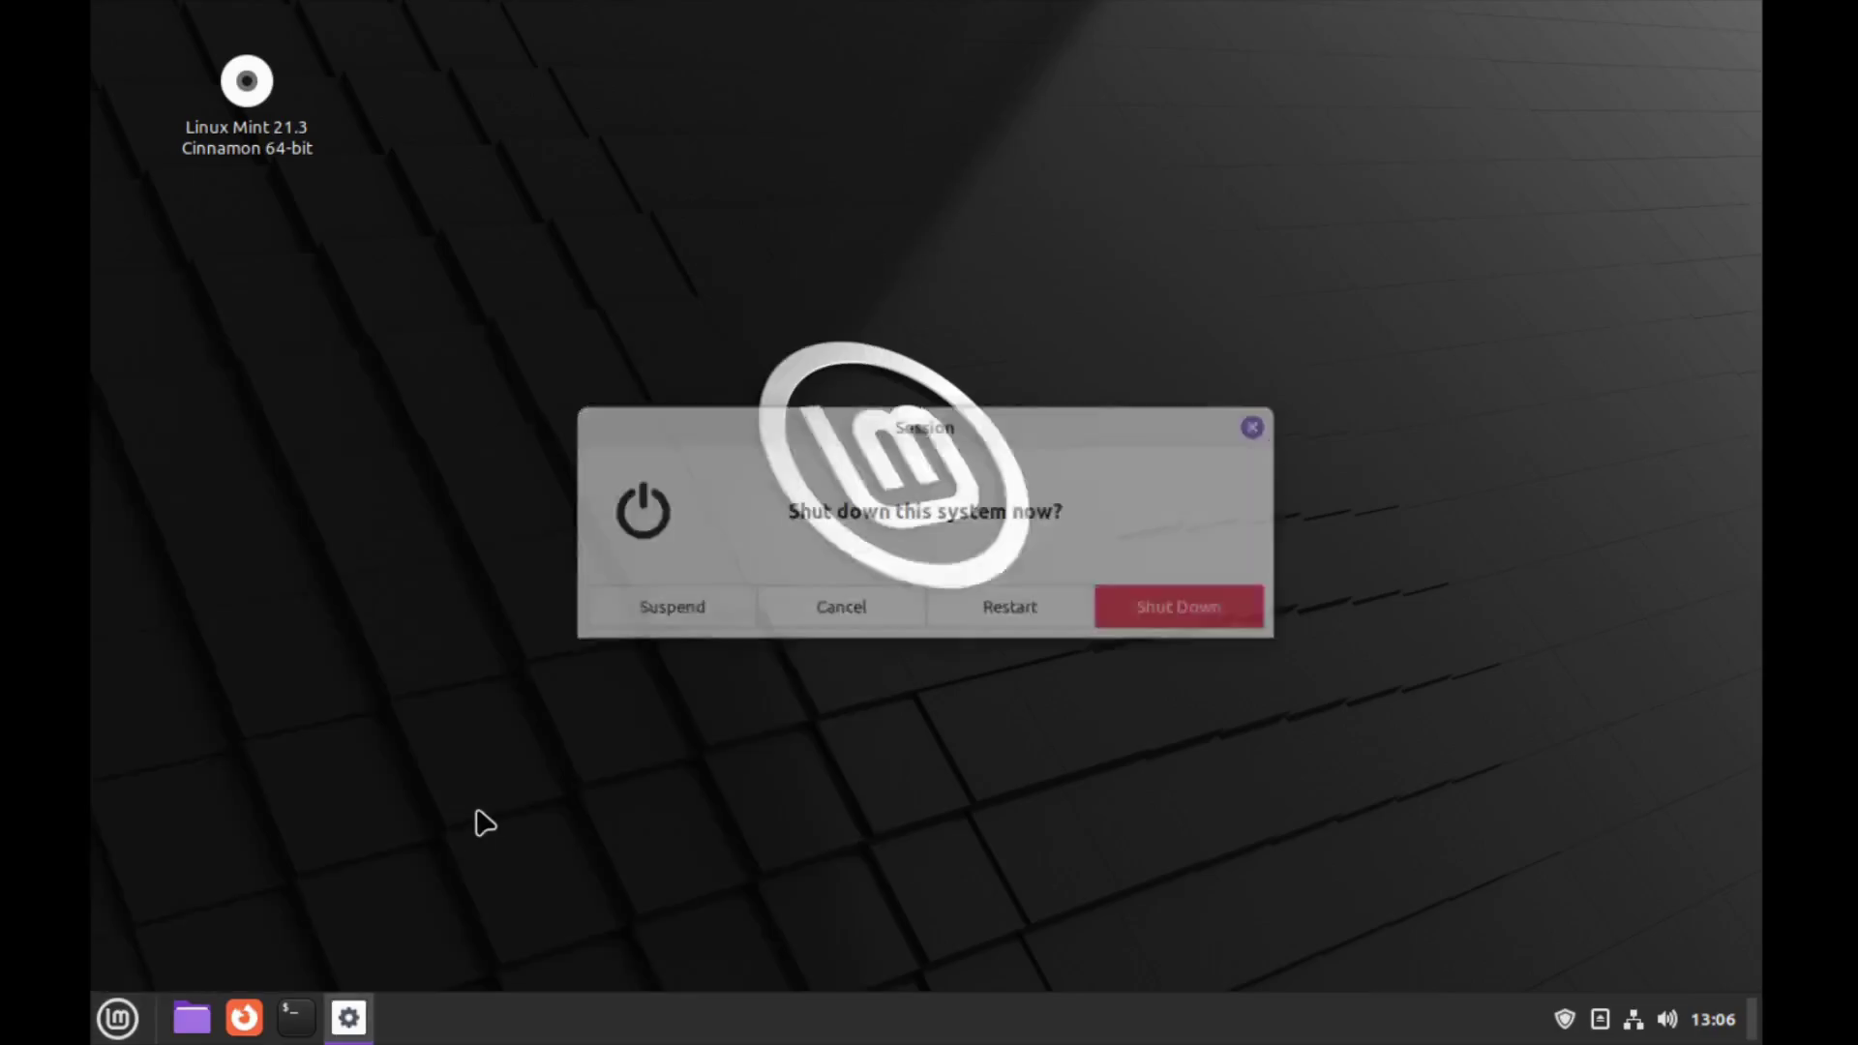
left_click(1205, 611)
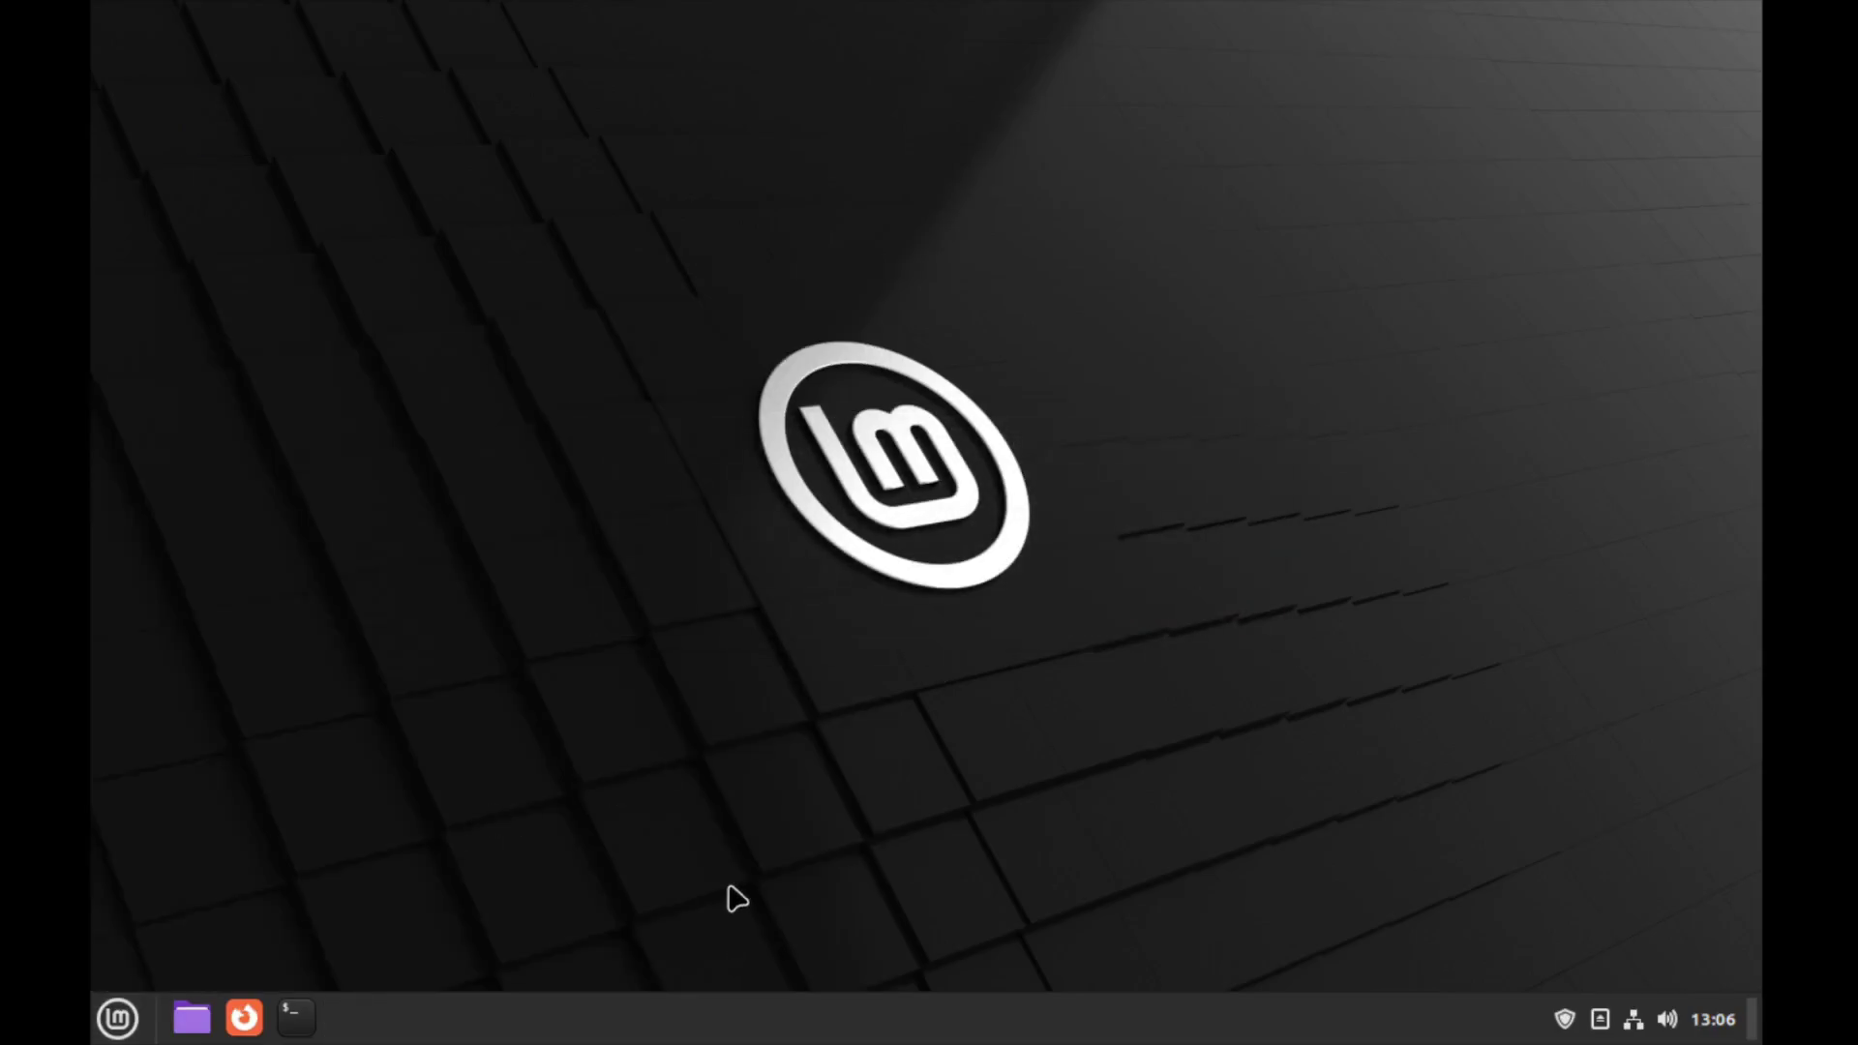